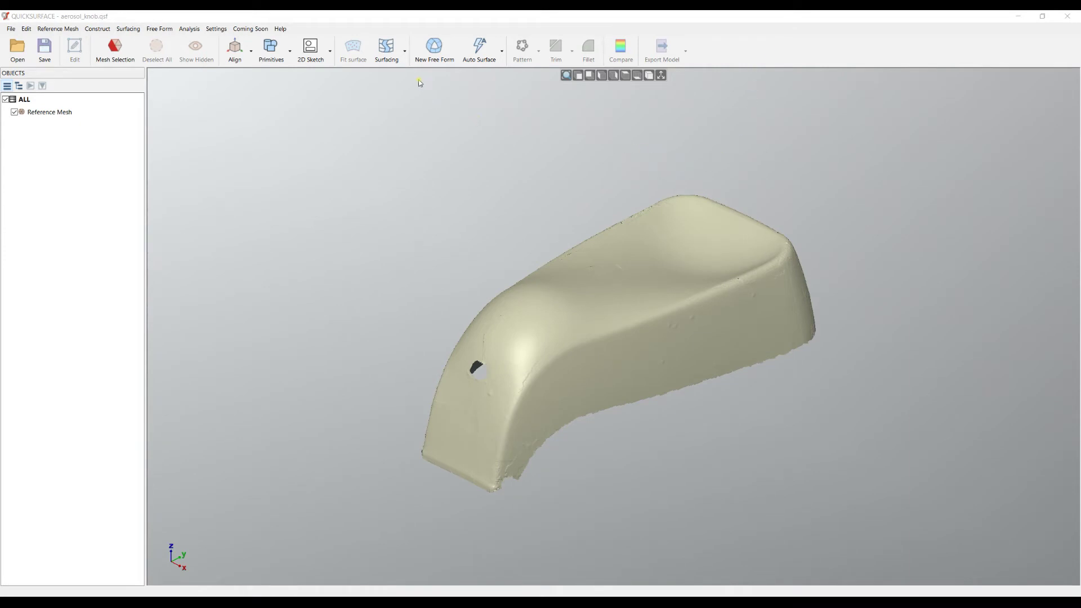
# Step: Start a new 3D Sketch on the knob mesh with Snap Mode OFF, viewed from the front
pyautogui.click(396, 61)
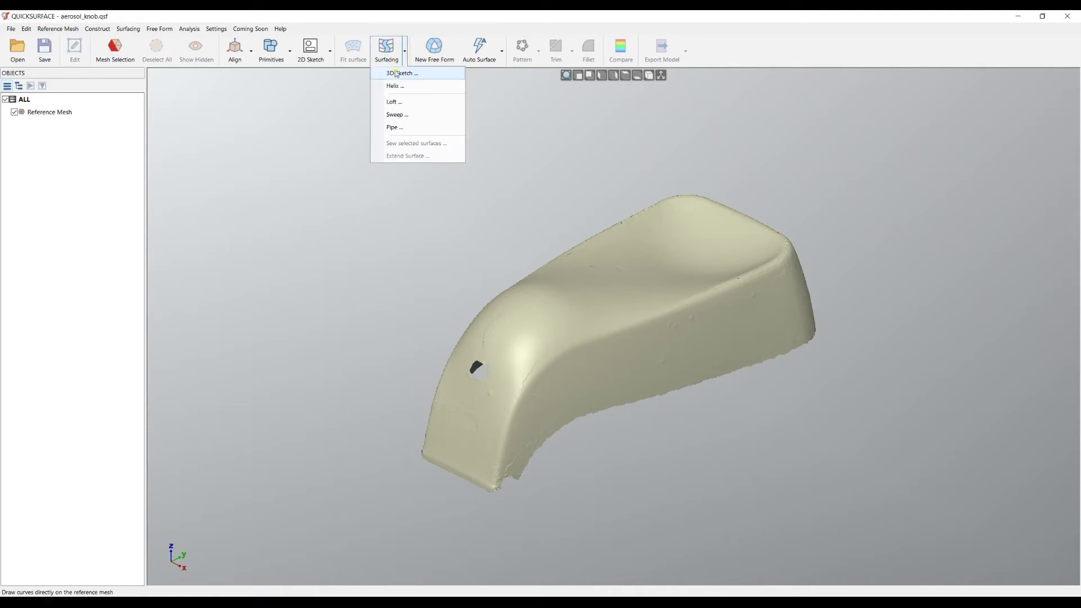
pyautogui.click(400, 73)
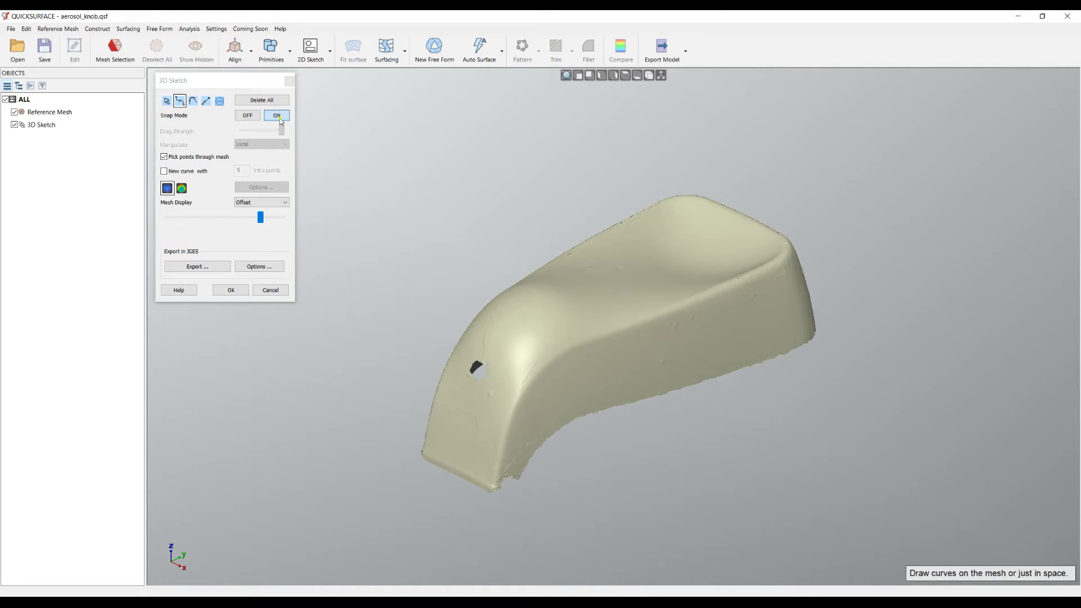
pyautogui.click(248, 115)
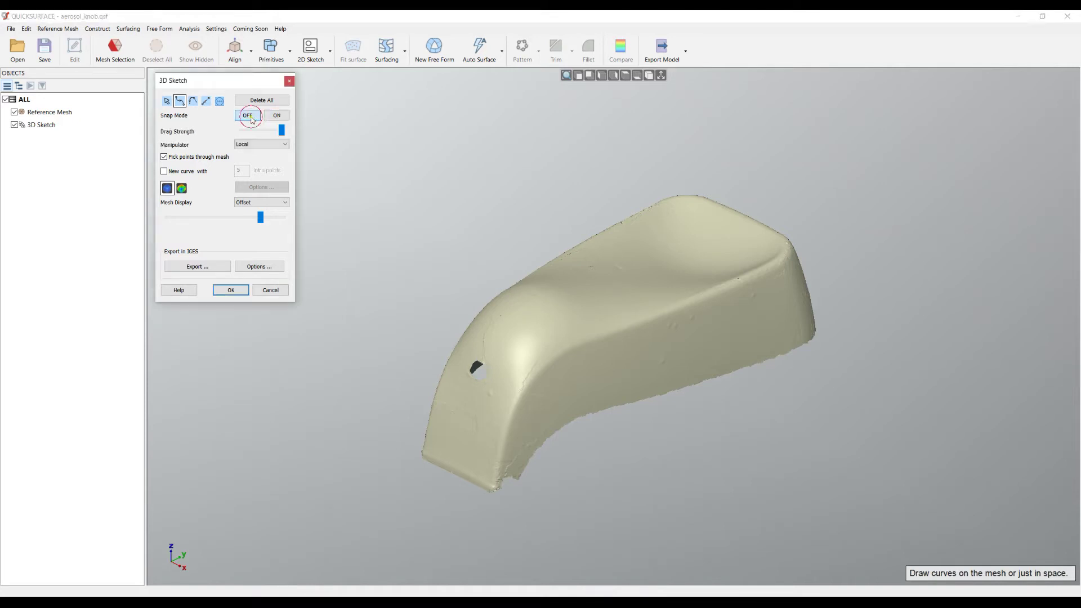
pyautogui.click(578, 76)
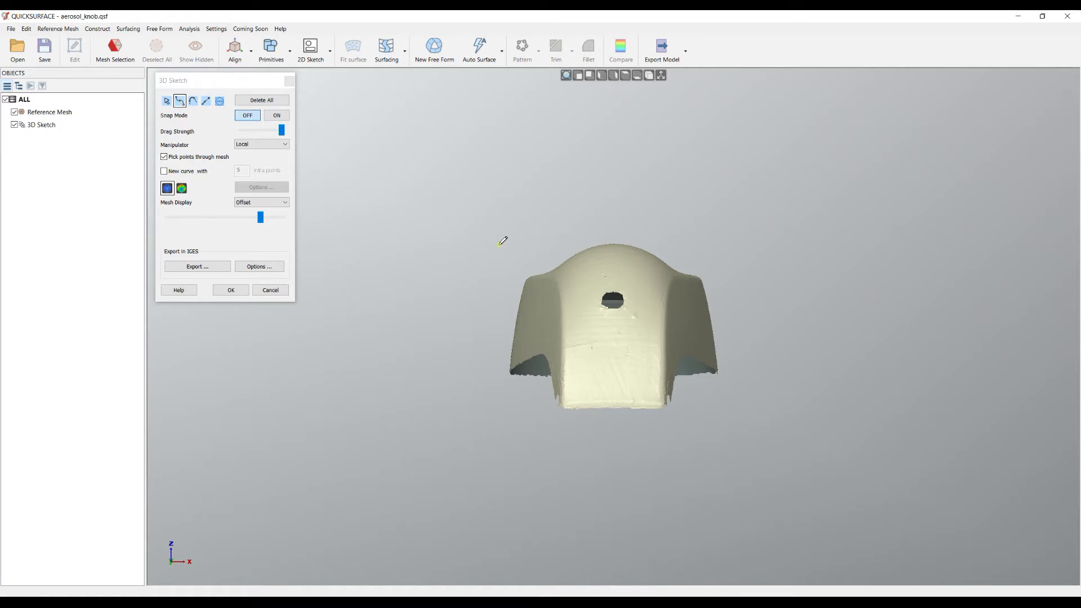
# Step: Draw a five-point curve arching over the knob's crown, removing and re-placing the right-side point
pyautogui.click(465, 278)
pyautogui.click(524, 235)
pyautogui.click(624, 219)
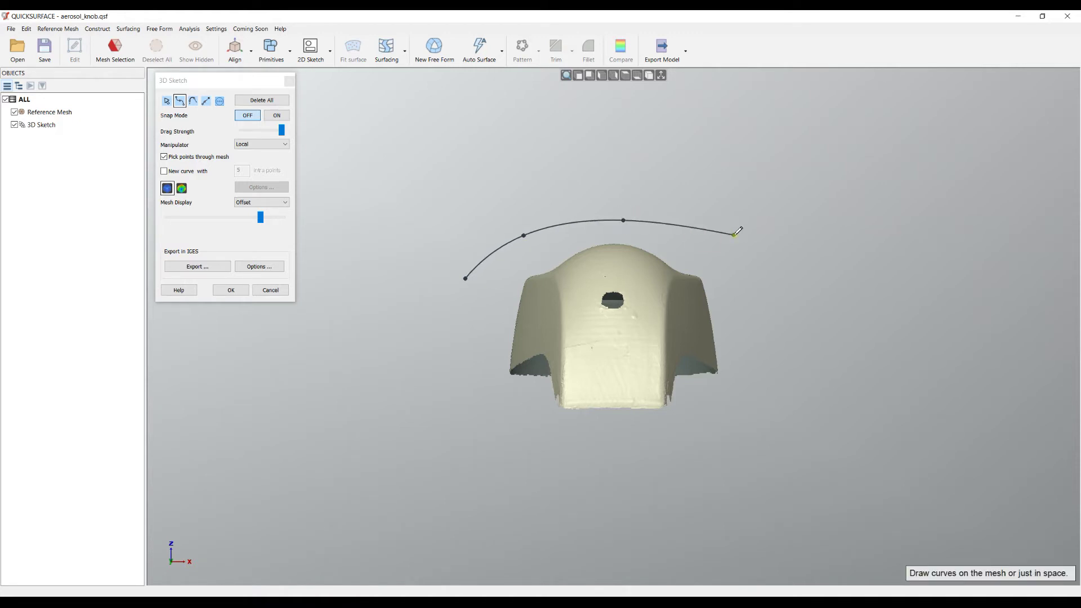
pyautogui.click(734, 234)
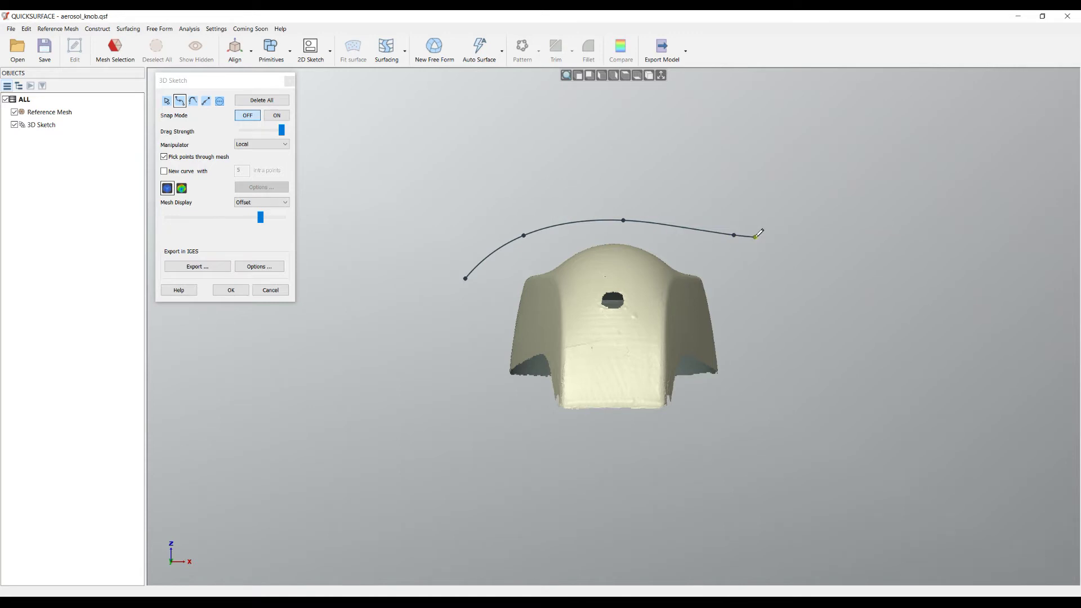
pyautogui.rightClick(754, 237)
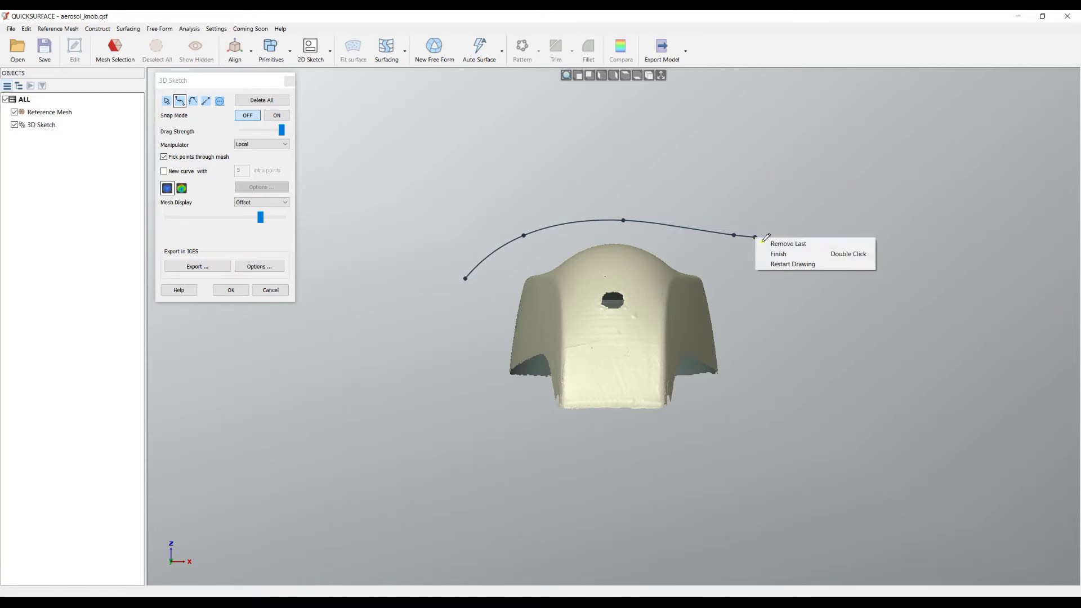
pyautogui.click(797, 242)
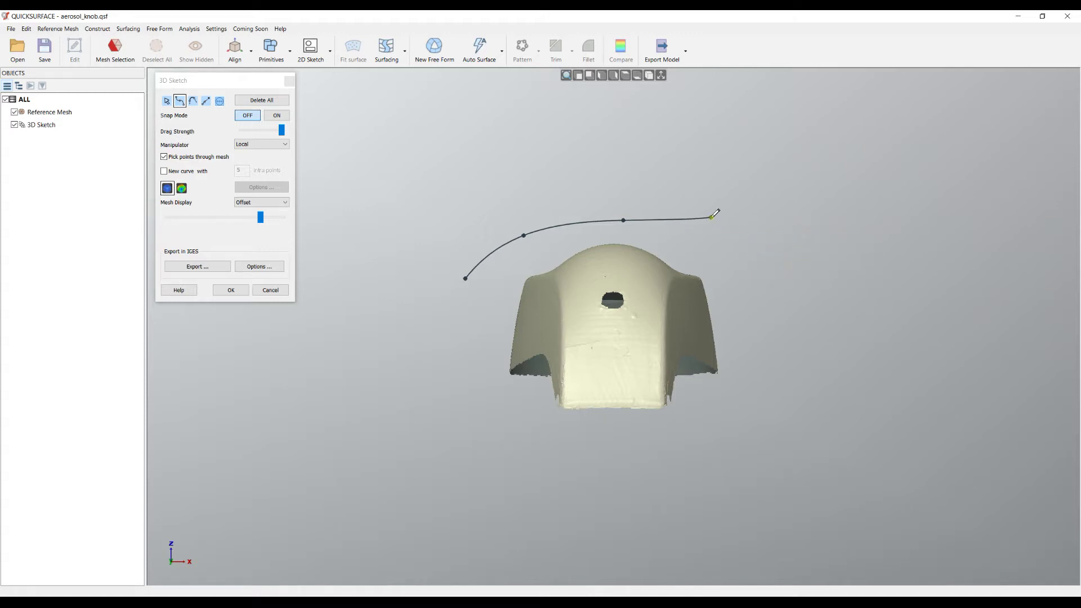
pyautogui.click(712, 217)
pyautogui.click(747, 218)
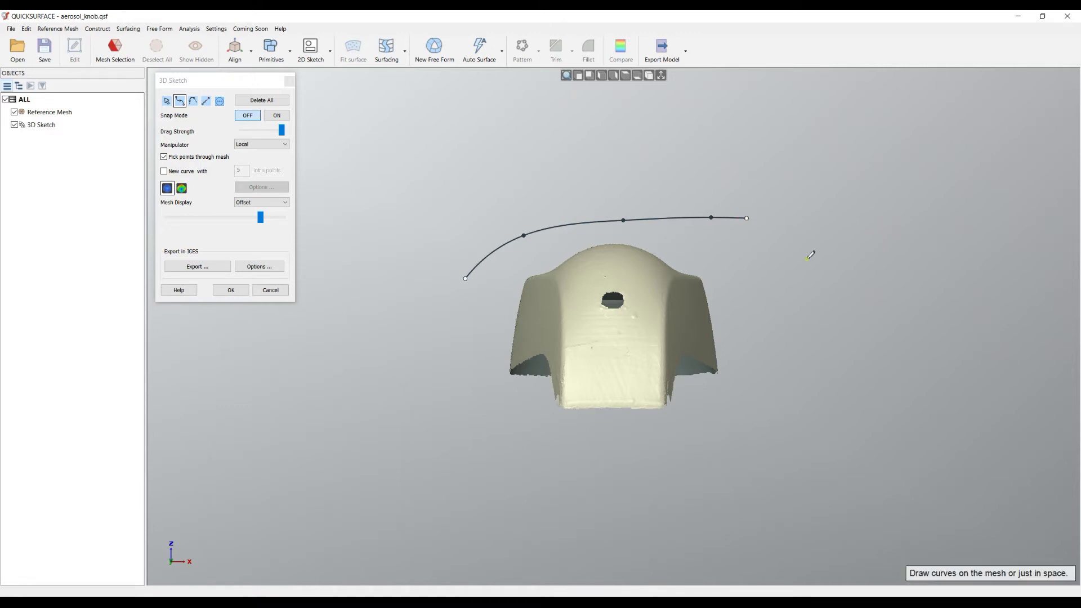
pyautogui.moveTo(689, 333)
pyautogui.mouseDown(button='right')
pyautogui.moveTo(403, 389)
pyautogui.moveTo(379, 401)
pyautogui.moveTo(374, 423)
pyautogui.moveTo(484, 473)
pyautogui.moveTo(570, 490)
pyautogui.moveTo(555, 450)
pyautogui.mouseUp(button='right')
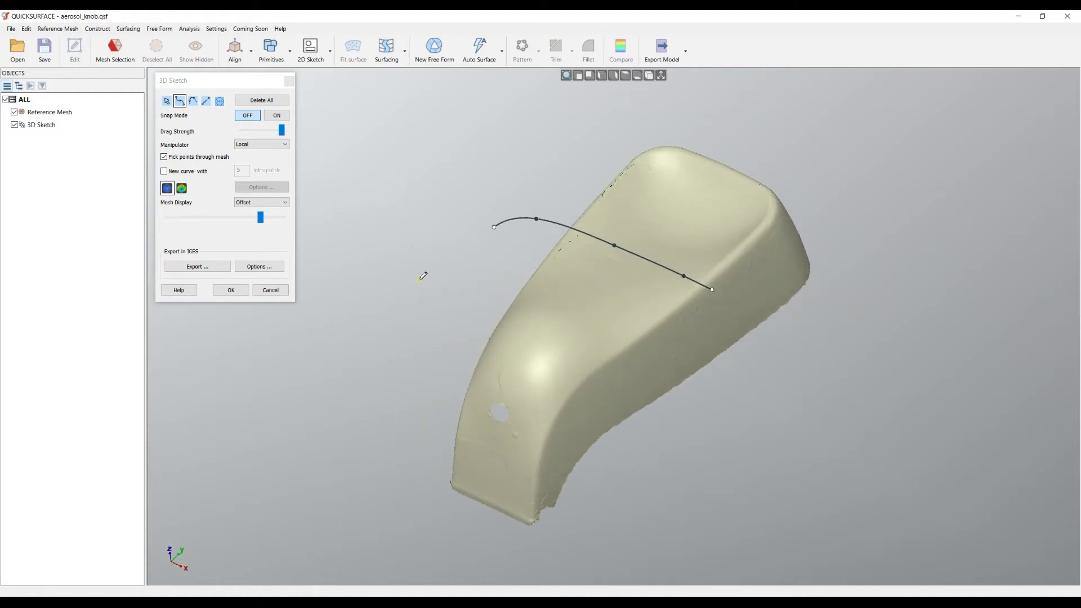
# Step: Move the curve's second control point with the Modify Curves manipulator
pyautogui.click(167, 101)
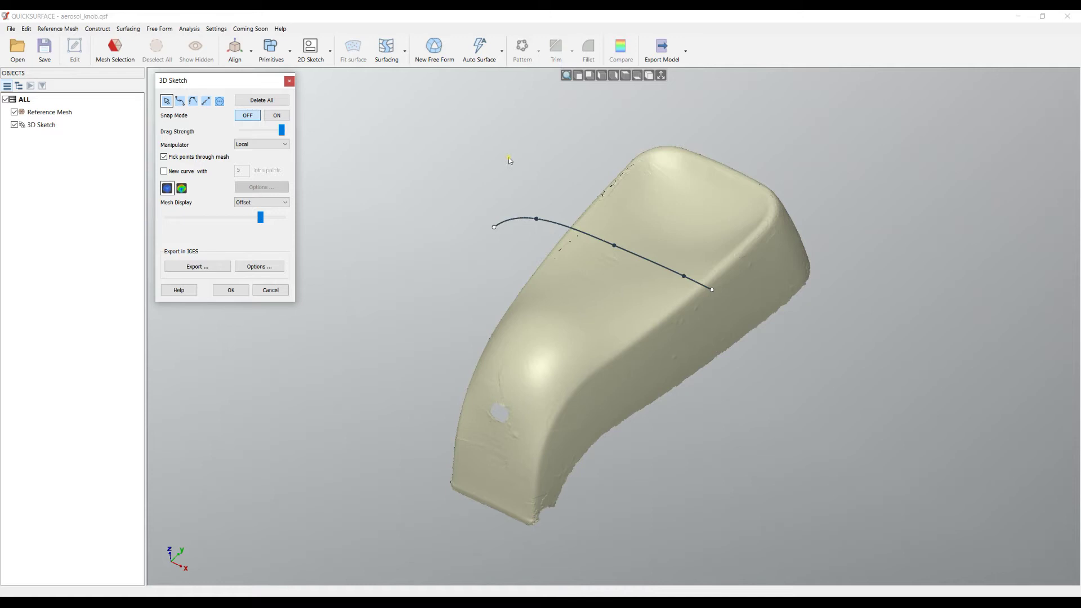
pyautogui.click(539, 222)
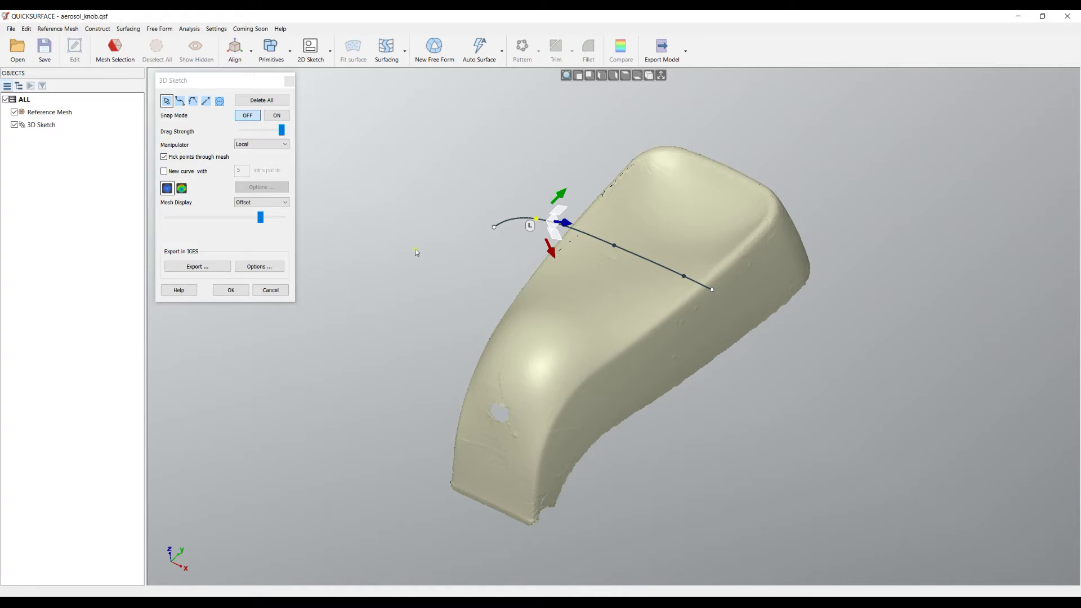
pyautogui.moveTo(681, 172); pyautogui.dragTo(558, 177, button='right')
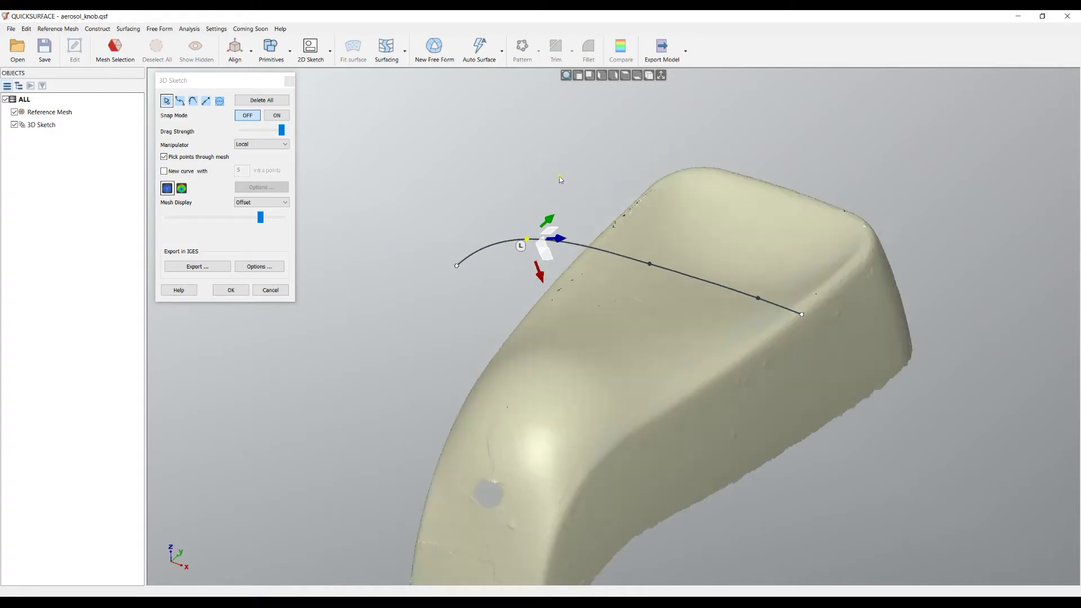
pyautogui.scroll(3, 559, 178)
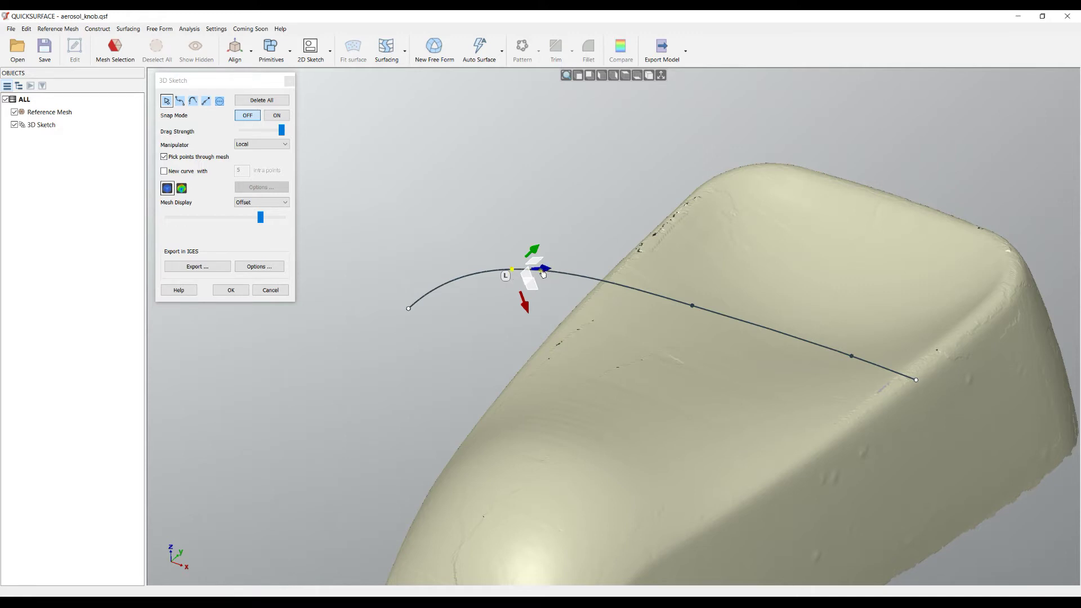
pyautogui.moveTo(544, 270); pyautogui.dragTo(543, 271)
pyautogui.moveTo(595, 304)
pyautogui.mouseDown(button='right')
pyautogui.moveTo(629, 290)
pyautogui.moveTo(403, 290)
pyautogui.mouseUp(button='right')
# Step: Drag the curve's left end point up and to the right to better follow the knob
pyautogui.click(390, 316)
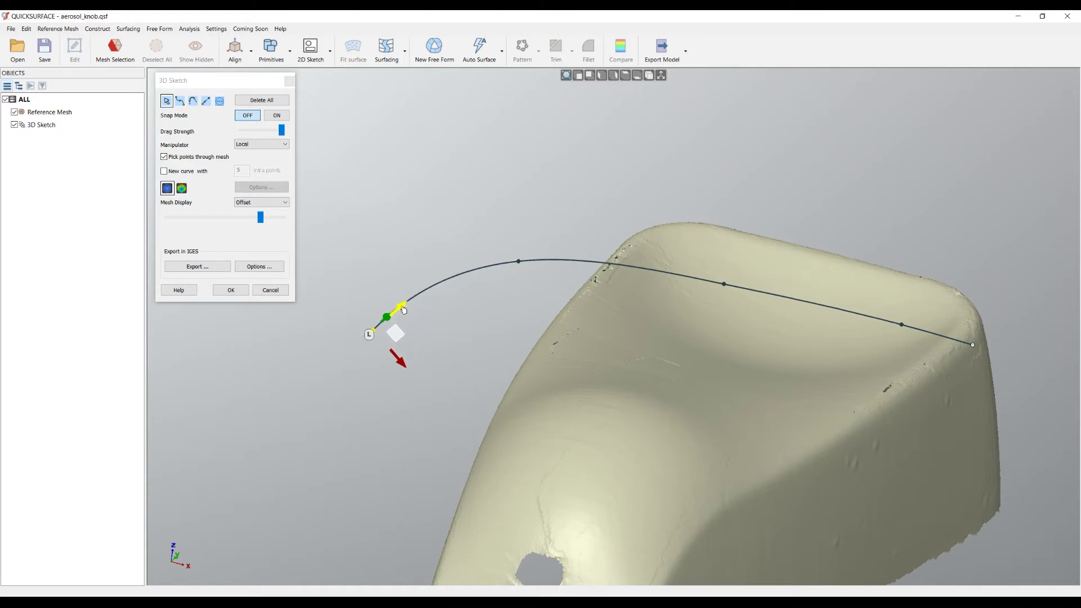
pyautogui.moveTo(411, 304); pyautogui.dragTo(415, 301)
pyautogui.moveTo(459, 349); pyautogui.dragTo(426, 353, button='right')
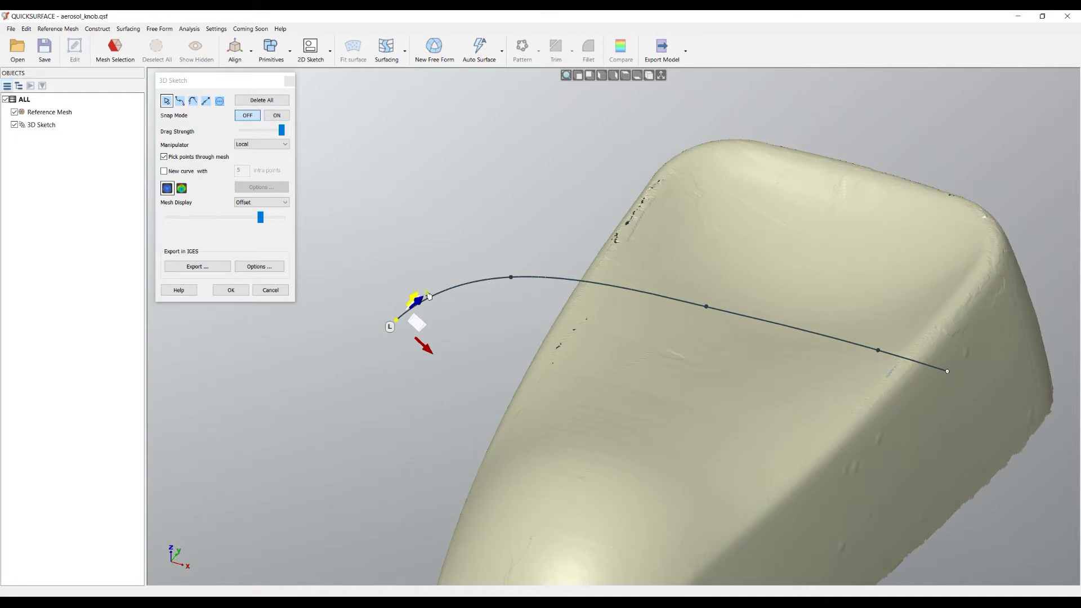
pyautogui.moveTo(486, 338)
pyautogui.mouseDown(button='right')
pyautogui.moveTo(465, 415)
pyautogui.moveTo(487, 370)
pyautogui.mouseUp(button='right')
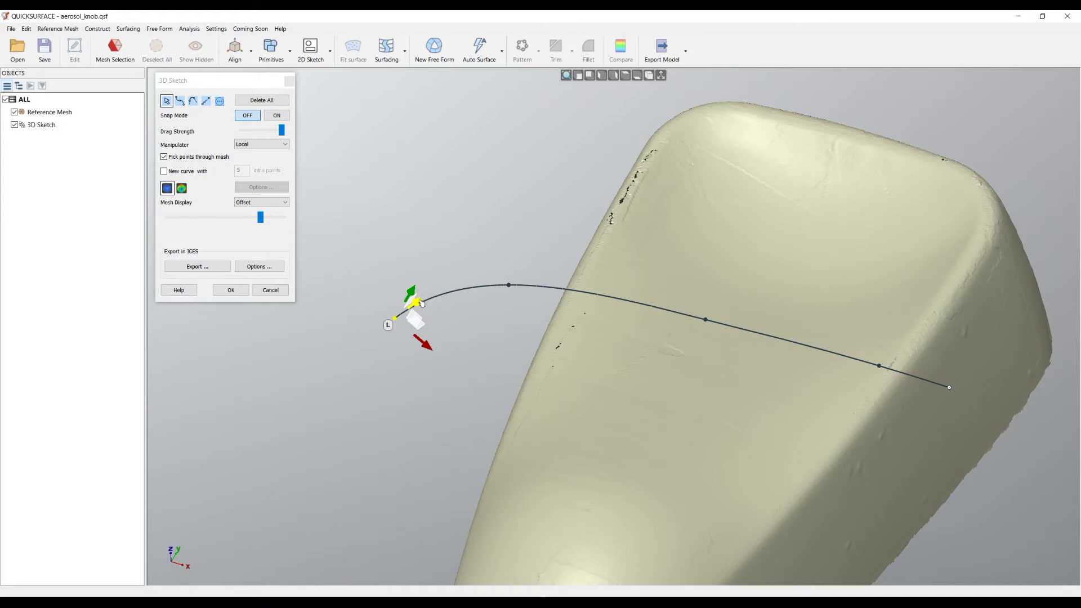
pyautogui.click(269, 148)
# Step: Set the point manipulator orientation to World axes
pyautogui.click(256, 156)
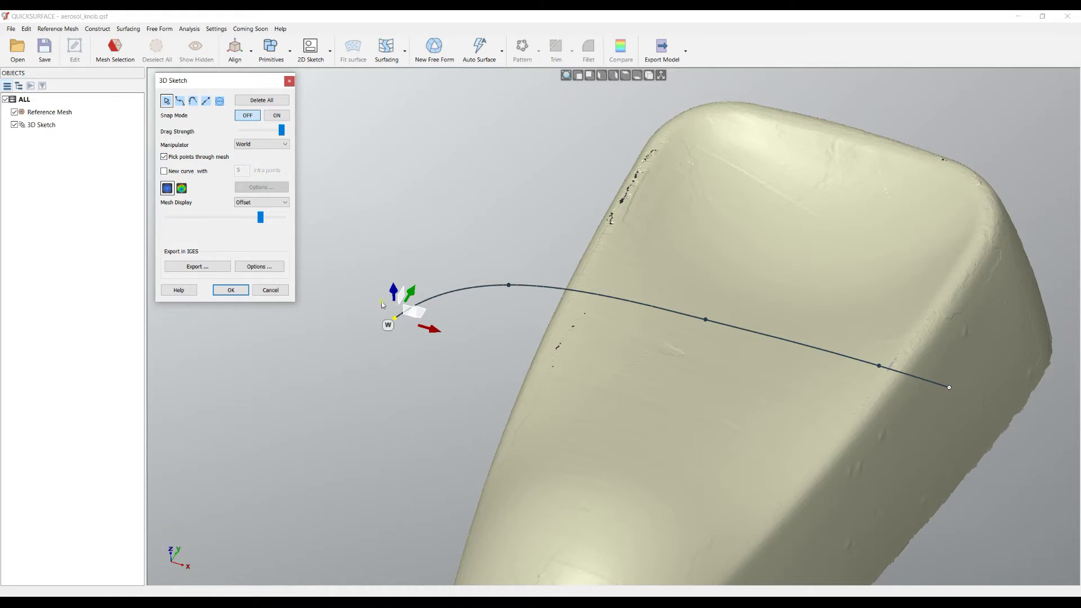
pyautogui.moveTo(439, 210); pyautogui.dragTo(439, 207, button='right')
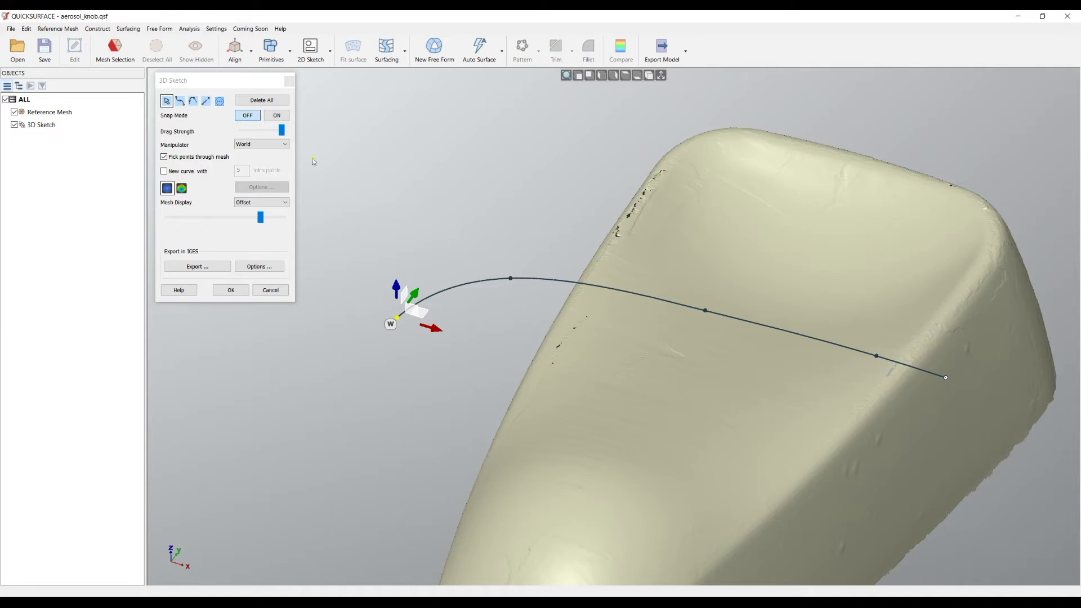
pyautogui.click(259, 144)
pyautogui.click(246, 160)
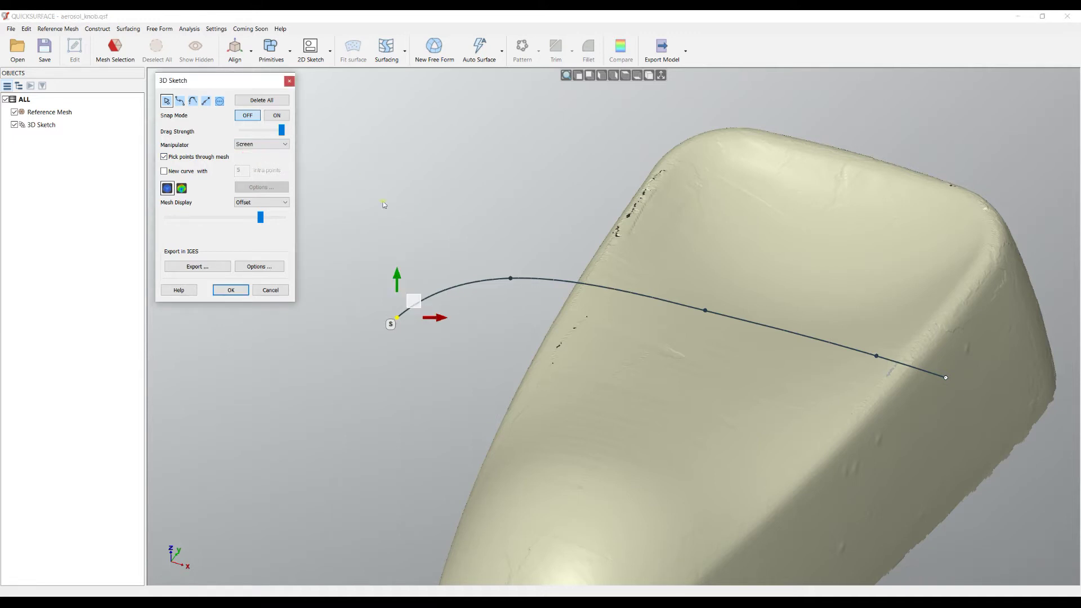
pyautogui.moveTo(567, 384); pyautogui.dragTo(397, 337, button='right')
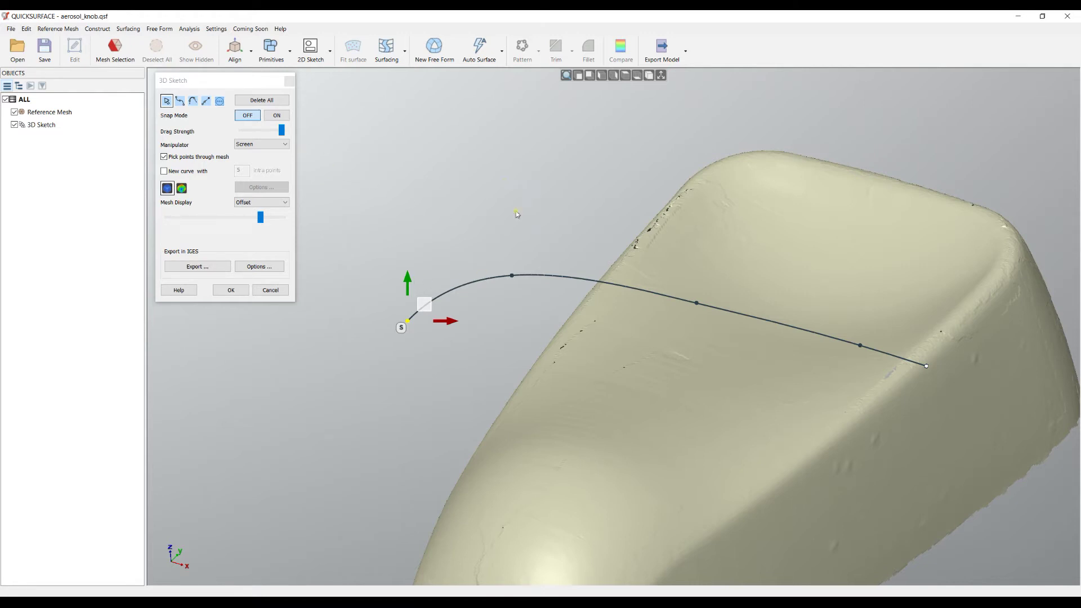
pyautogui.moveTo(509, 236)
pyautogui.mouseDown(button='right')
pyautogui.moveTo(516, 272)
pyautogui.moveTo(390, 197)
pyautogui.mouseUp(button='right')
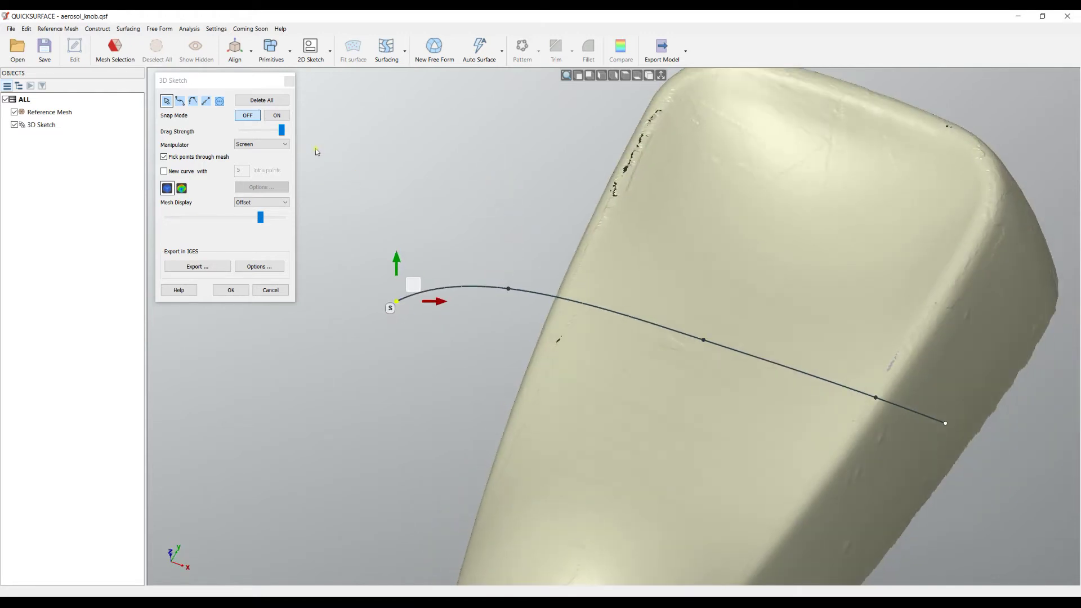
pyautogui.click(286, 144)
pyautogui.click(247, 150)
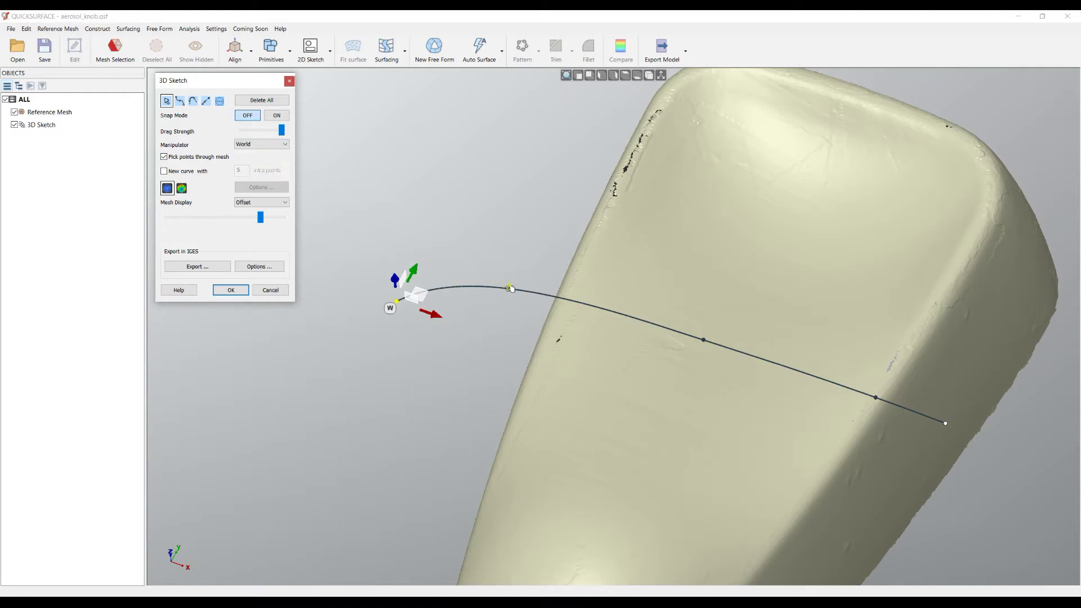
# Step: Box-select the curve's left end and second point and drag them down and left
pyautogui.click(551, 240)
pyautogui.moveTo(467, 305); pyautogui.dragTo(374, 343)
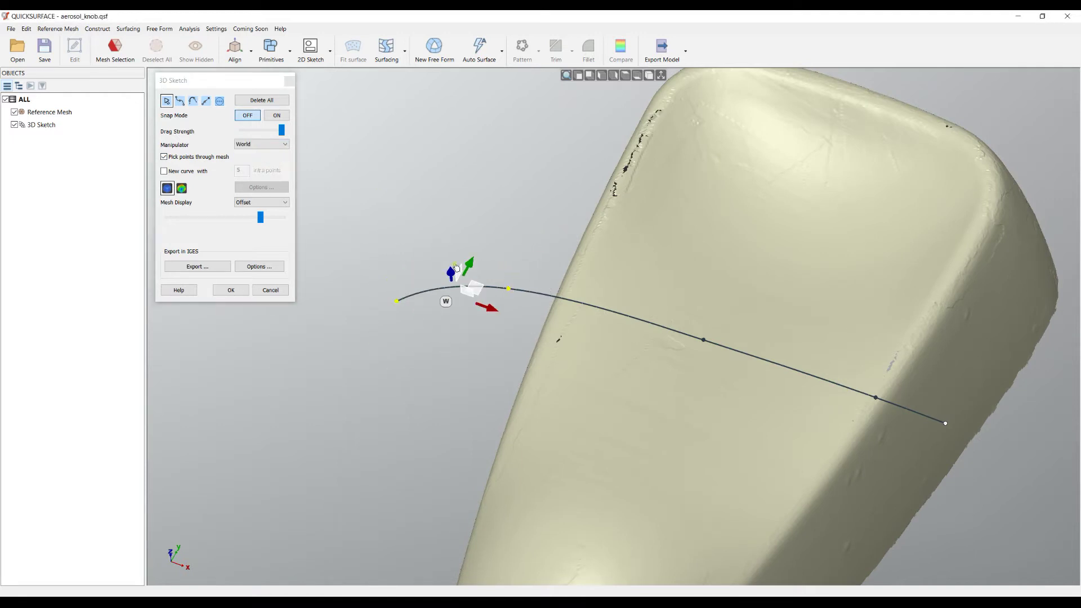
pyautogui.moveTo(471, 265); pyautogui.dragTo(447, 345)
pyautogui.moveTo(448, 345)
pyautogui.mouseDown(button='right')
pyautogui.moveTo(511, 236)
pyautogui.moveTo(521, 163)
pyautogui.moveTo(535, 160)
pyautogui.moveTo(563, 74)
pyautogui.mouseUp(button='right')
pyautogui.click(514, 239)
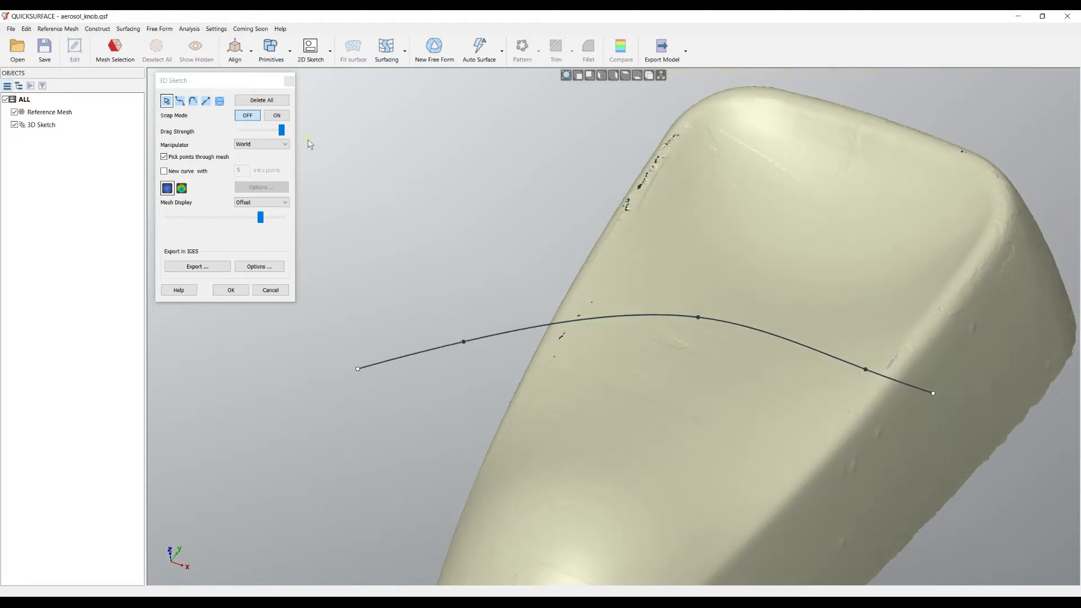
# Step: Draw a straight two-point curve rising upward from the arch's left end
pyautogui.click(180, 101)
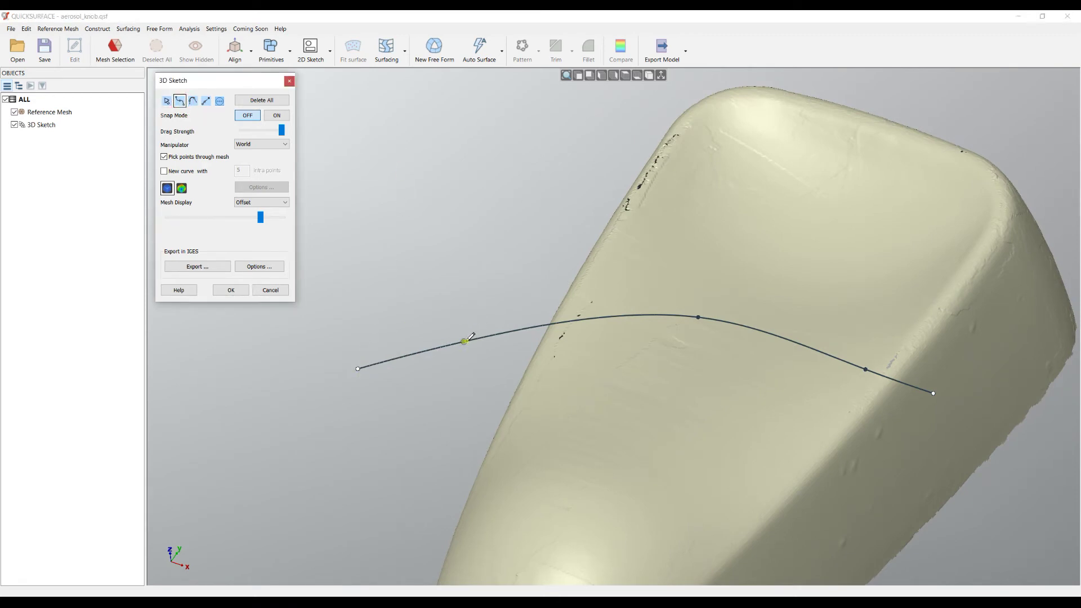
pyautogui.click(357, 369)
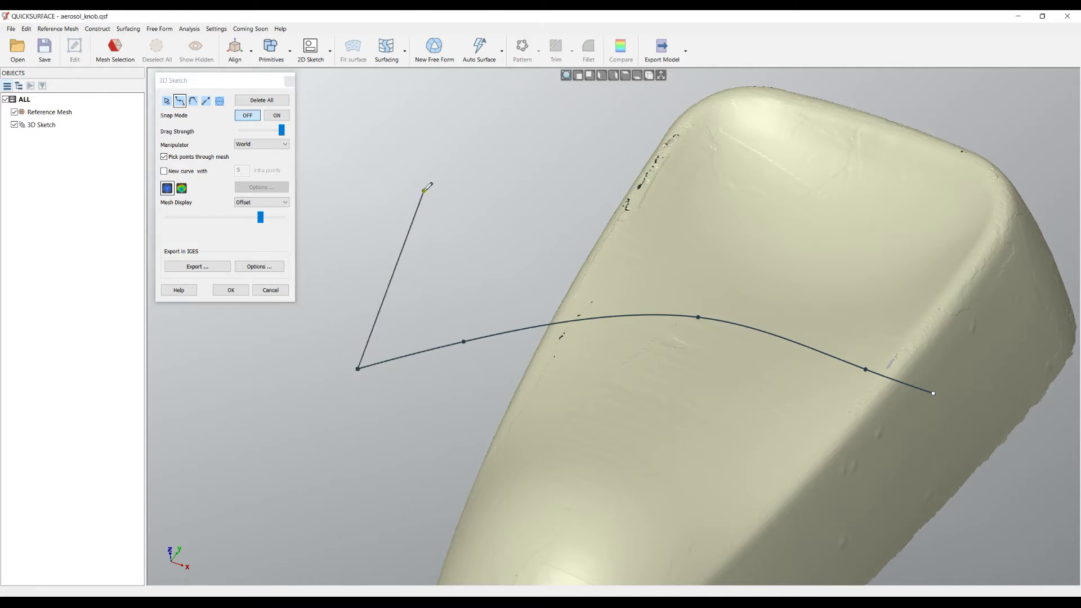
pyautogui.click(425, 190)
pyautogui.moveTo(533, 271)
pyautogui.mouseDown(button='right')
pyautogui.moveTo(584, 309)
pyautogui.moveTo(591, 256)
pyautogui.moveTo(537, 141)
pyautogui.mouseUp(button='right')
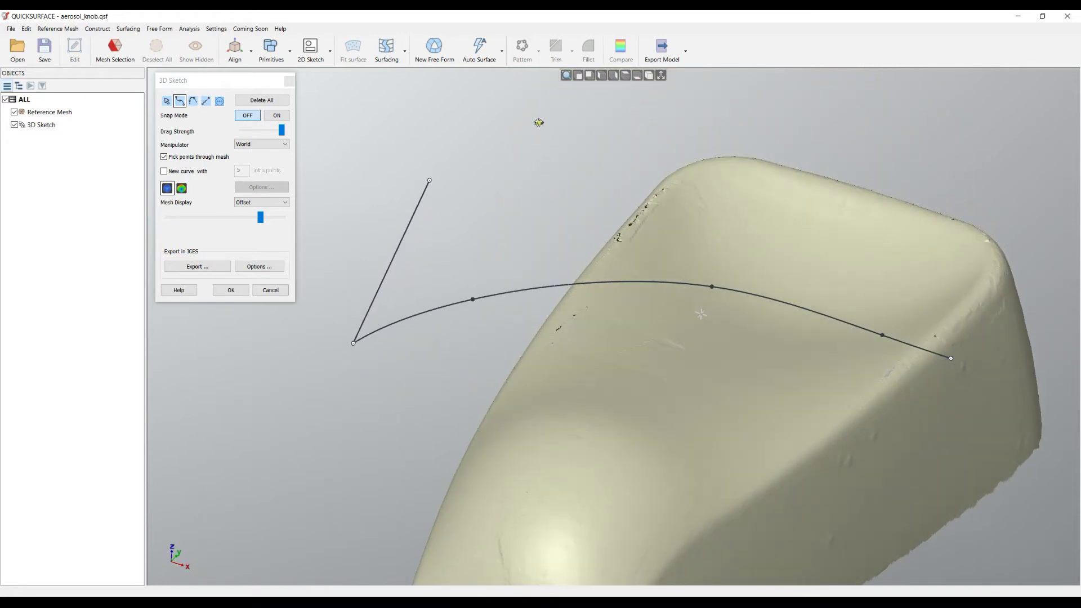
# Step: Box-select the stray sketch curve in Modify mode
pyautogui.click(166, 101)
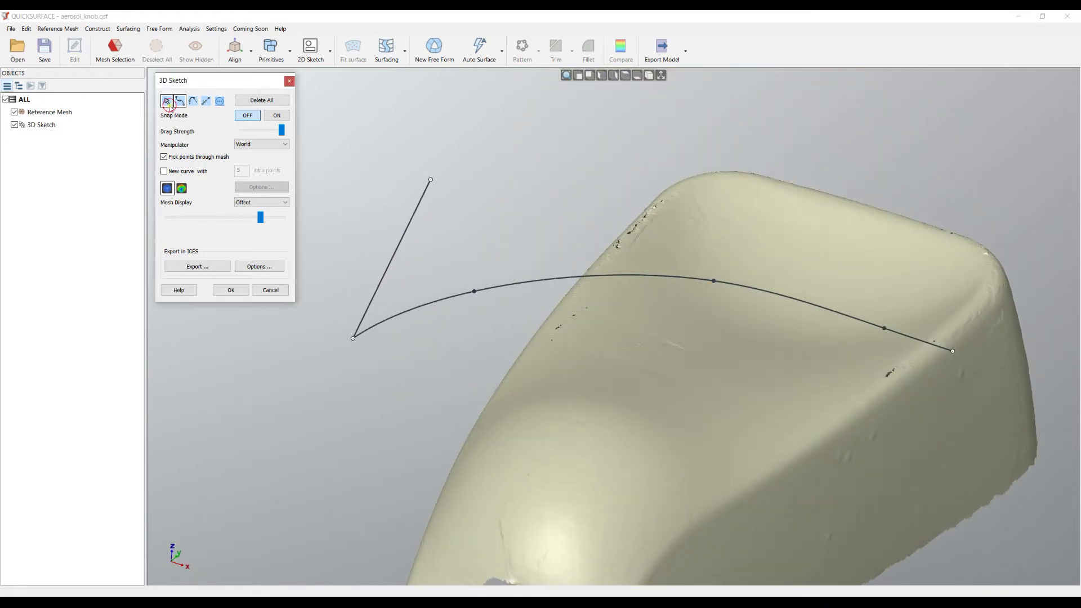
pyautogui.scroll(-3, 380, 141)
pyautogui.moveTo(353, 134); pyautogui.dragTo(653, 267)
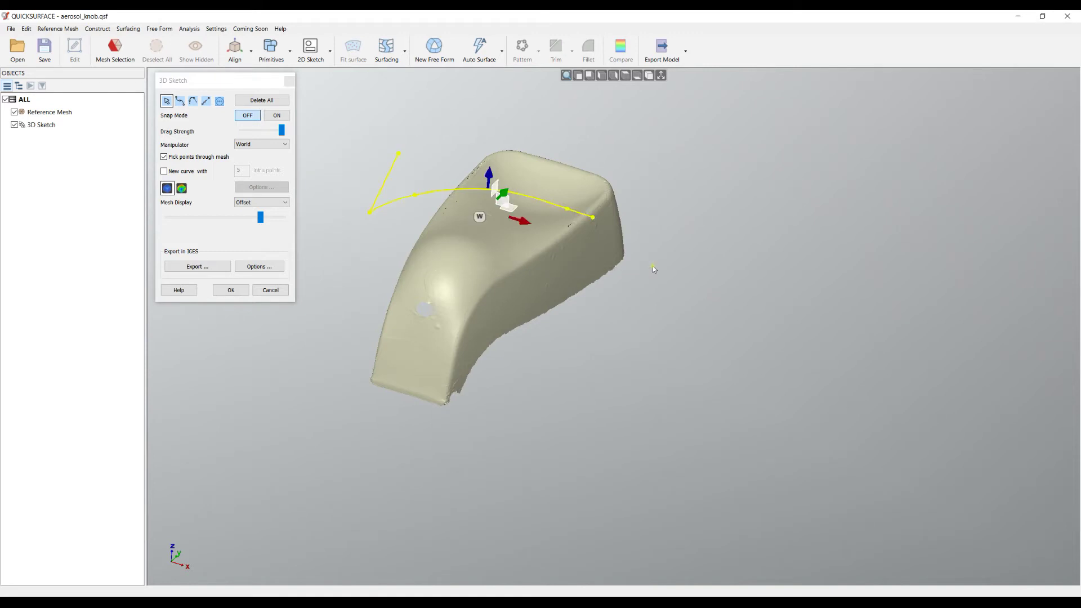
# Step: Delete the stray curve, return to the front view, and switch Snap Mode ON
pyautogui.press('Delete')
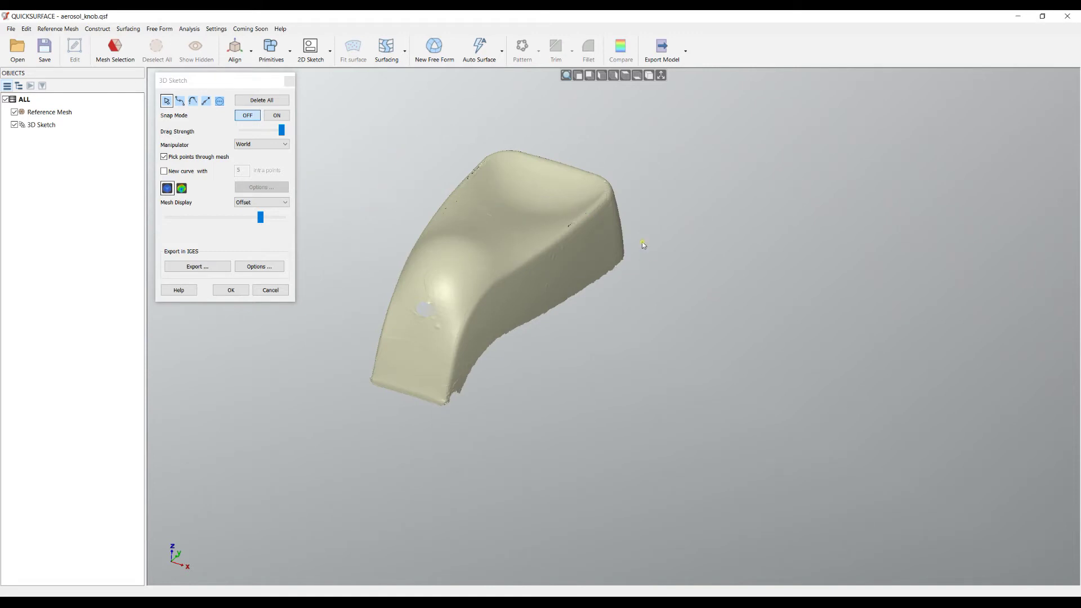
pyautogui.click(578, 75)
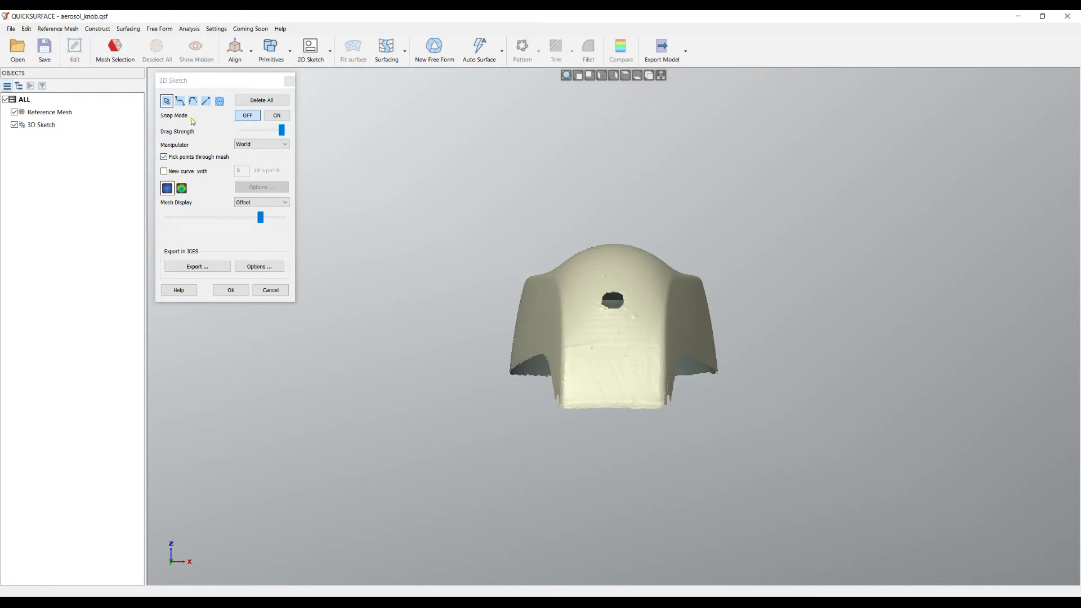
pyautogui.click(276, 115)
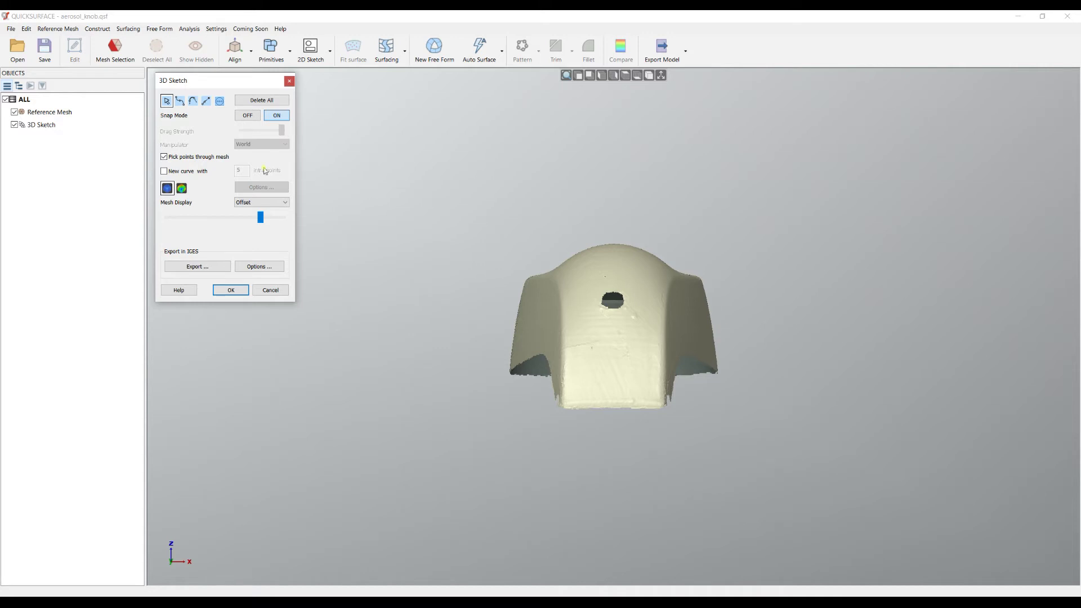
# Step: Draw a five-point snapped curve from the lower front corner, over the shoulder, along the top edge
pyautogui.click(179, 101)
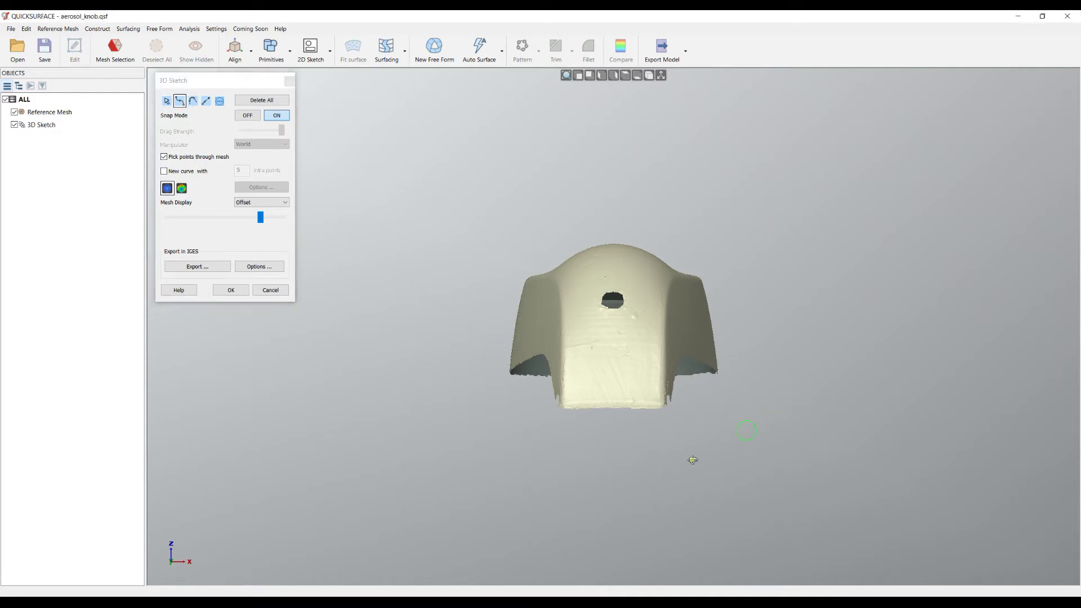
pyautogui.moveTo(693, 460); pyautogui.dragTo(526, 439, button='right')
pyautogui.scroll(2, 524, 439)
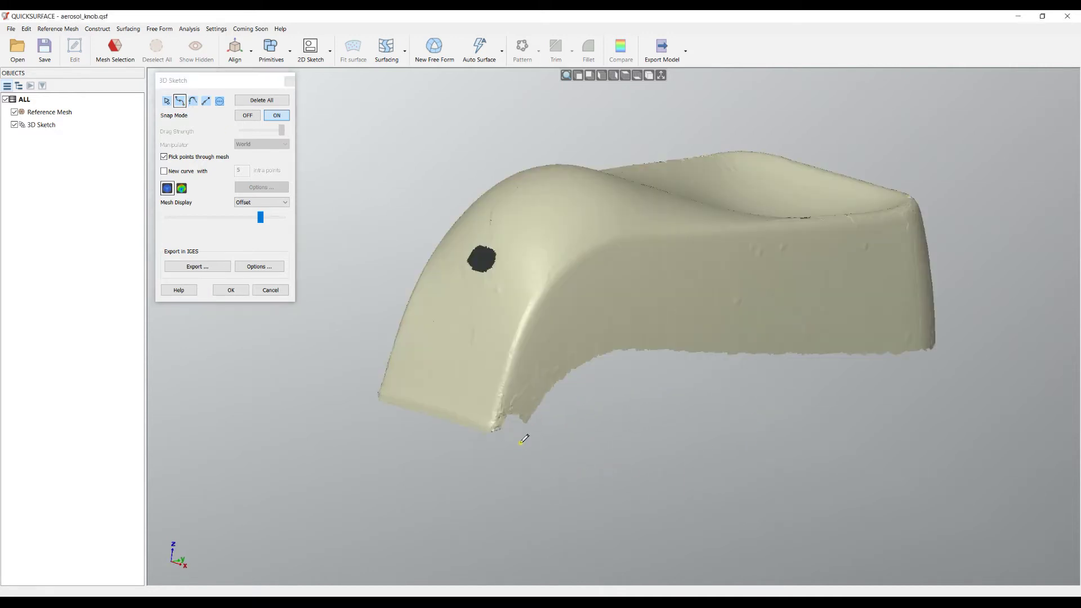
pyautogui.click(500, 410)
pyautogui.click(540, 304)
pyautogui.click(605, 243)
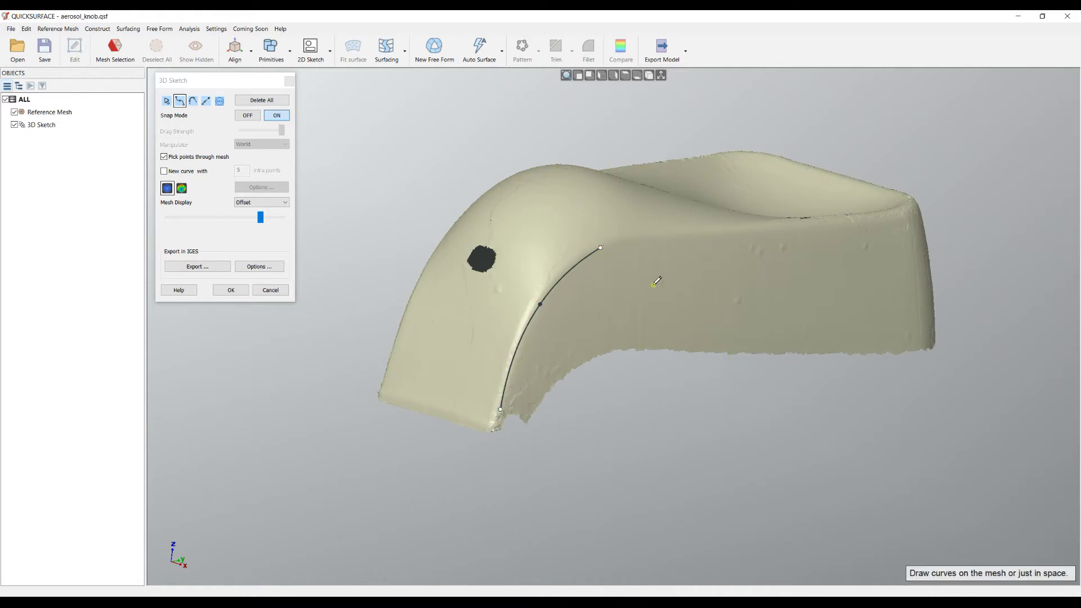
pyautogui.moveTo(655, 281)
pyautogui.mouseDown(button='right')
pyautogui.moveTo(828, 300)
pyautogui.moveTo(844, 208)
pyautogui.moveTo(799, 277)
pyautogui.moveTo(569, 345)
pyautogui.moveTo(695, 322)
pyautogui.moveTo(711, 428)
pyautogui.mouseUp(button='right')
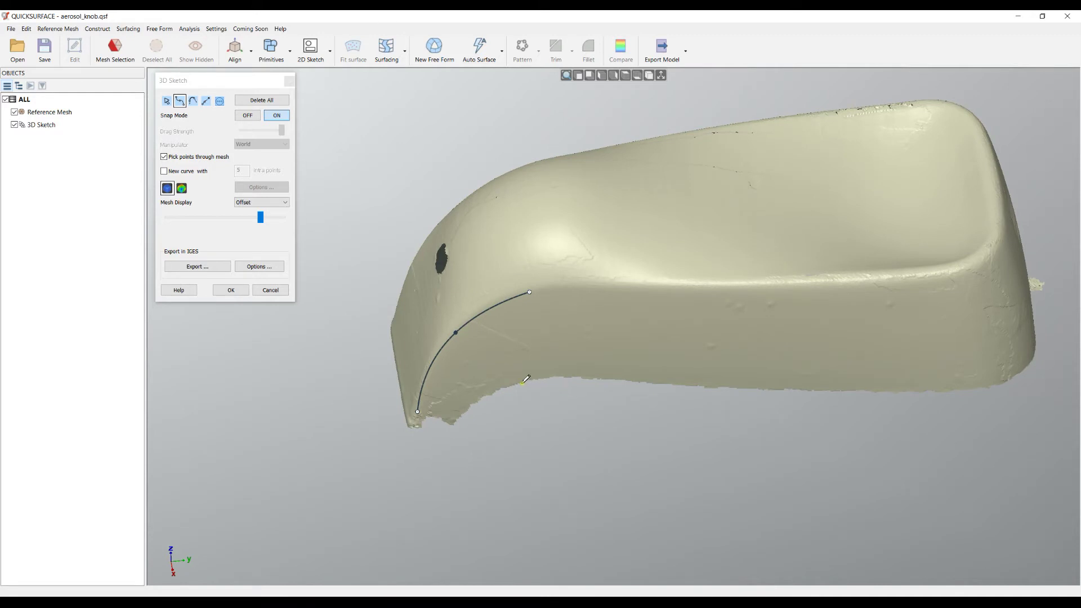
pyautogui.scroll(2, 512, 376)
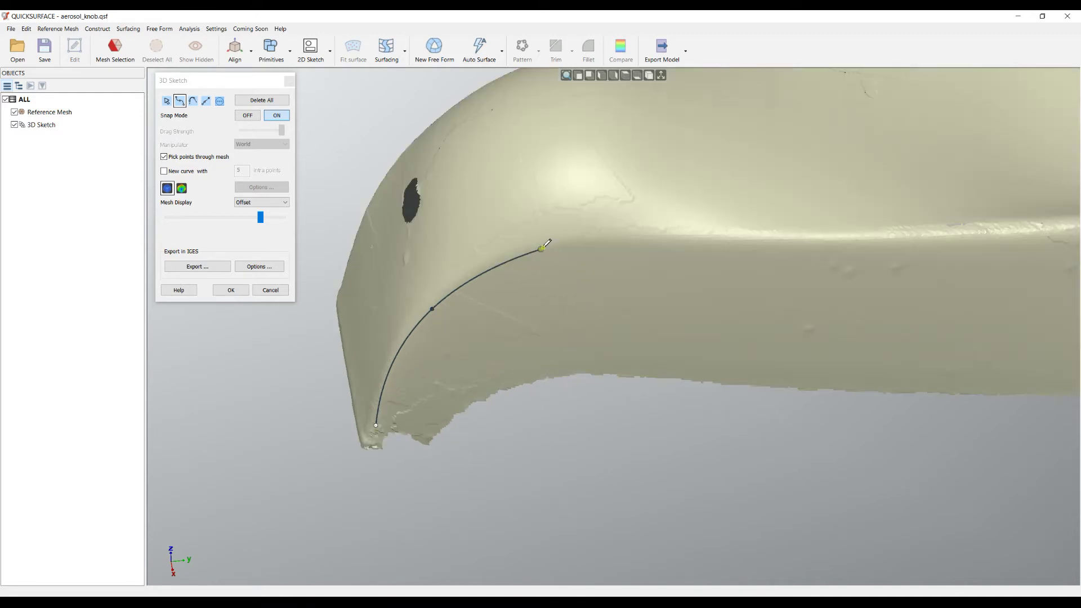
pyautogui.click(678, 240)
pyautogui.click(929, 234)
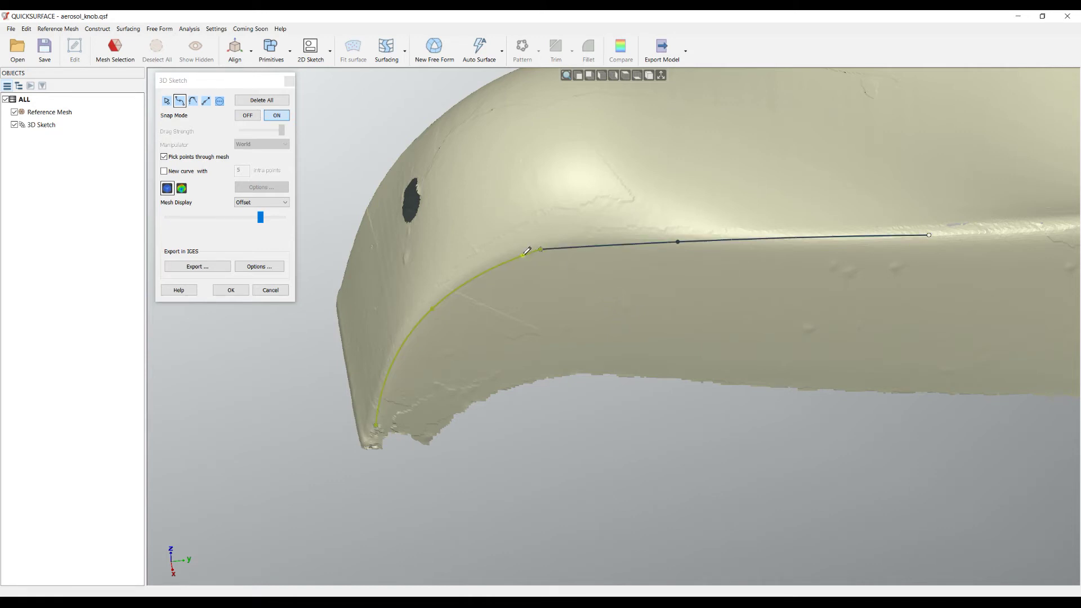
# Step: Delete the straight top-edge segment of the curve
pyautogui.rightClick(586, 286)
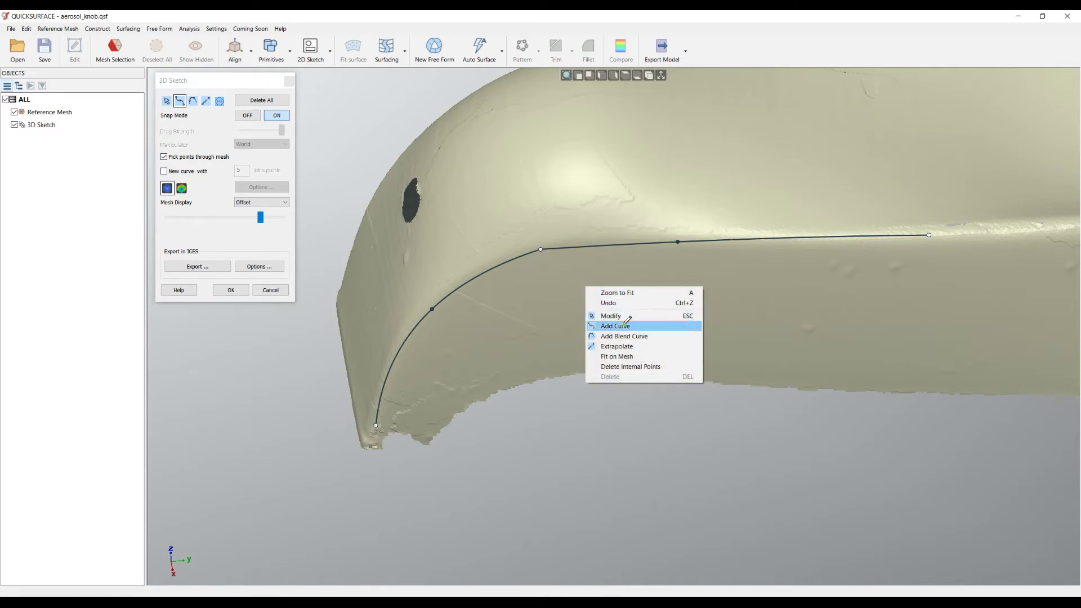
pyautogui.click(627, 315)
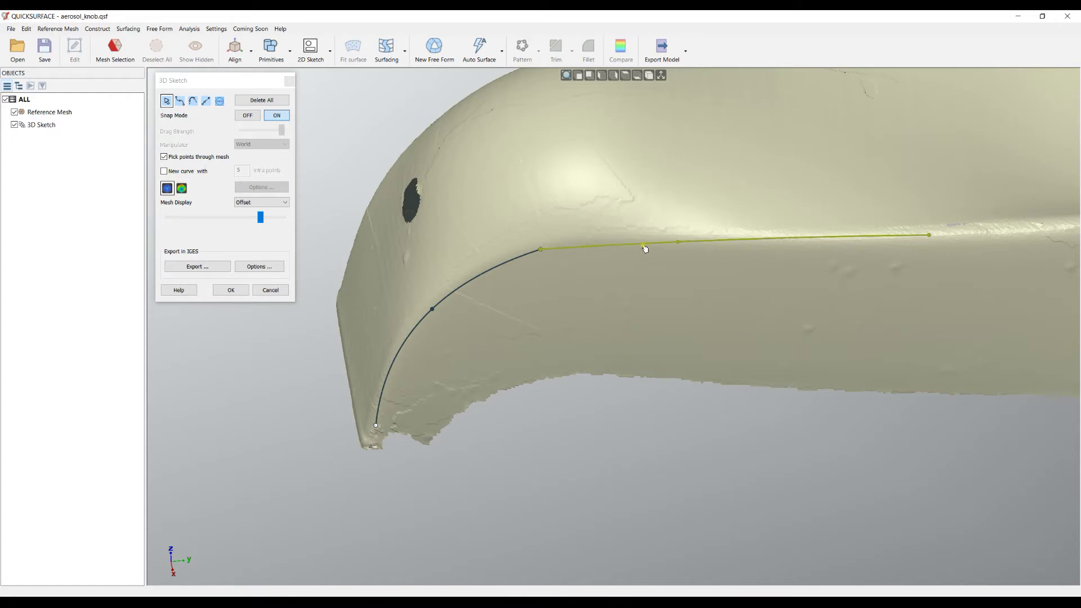
pyautogui.press('Delete')
# Step: Draw a separate three-point curve along the knob's top edge toward the back
pyautogui.rightClick(644, 248)
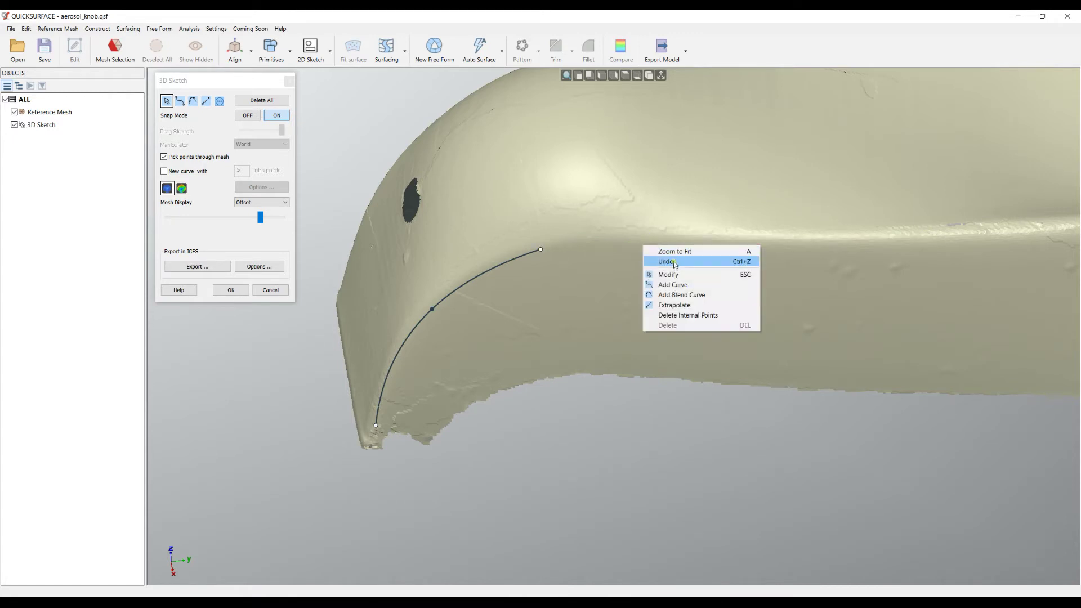
pyautogui.click(653, 282)
pyautogui.click(610, 238)
pyautogui.click(772, 237)
pyautogui.click(939, 234)
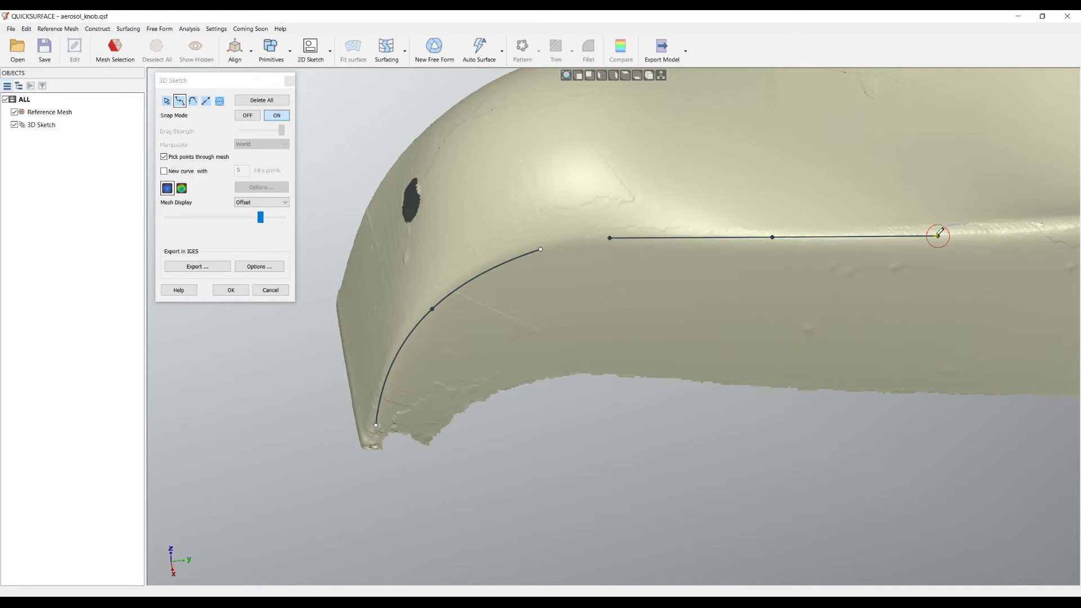
pyautogui.scroll(2, 564, 217)
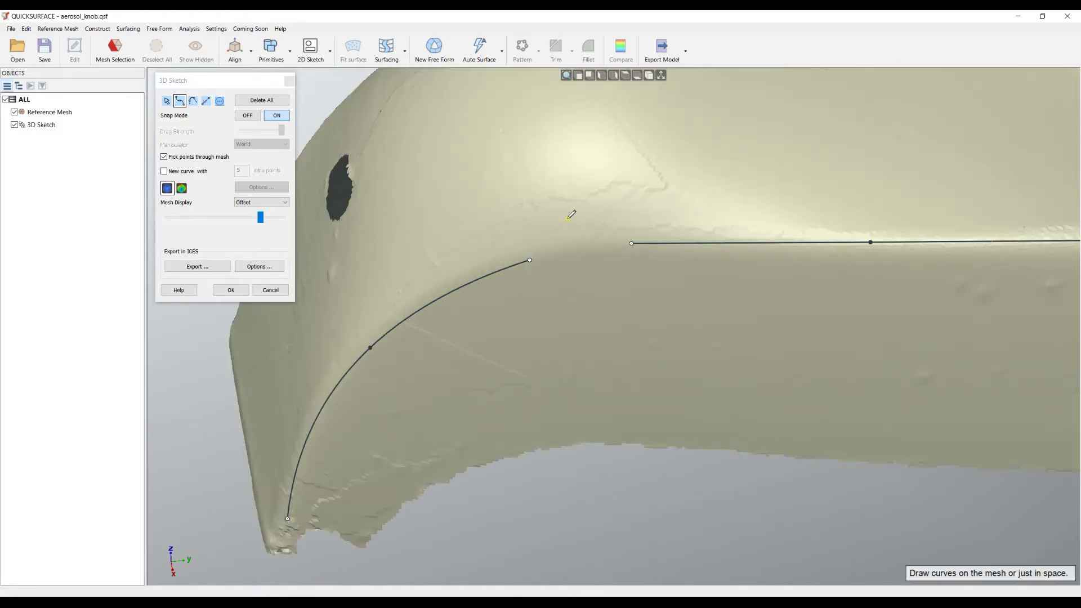
# Step: Add a blend curve from the front arc's end to the top-edge curve's start
pyautogui.click(192, 102)
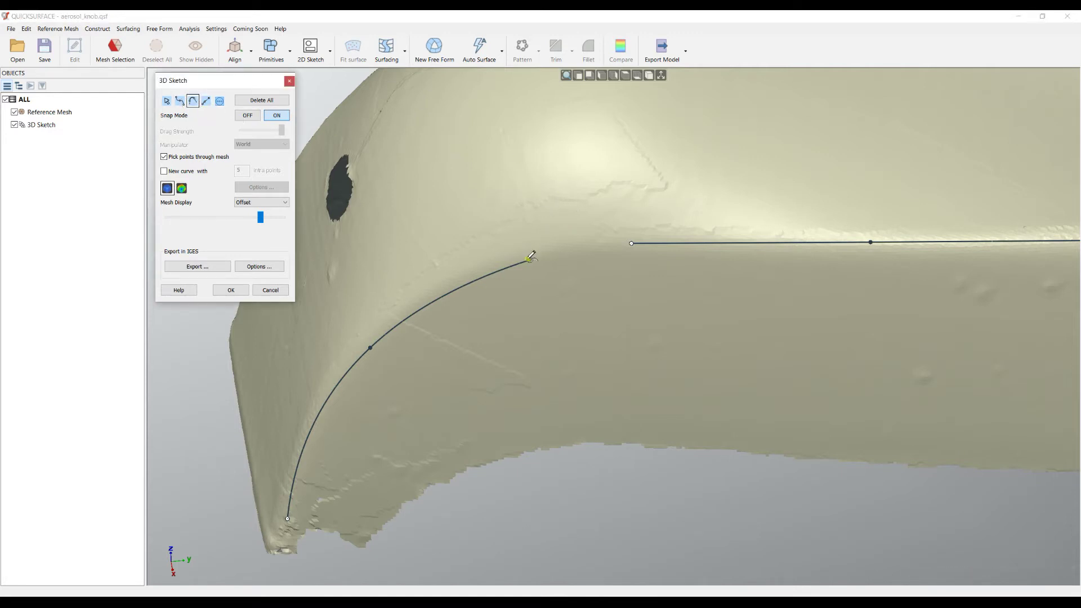
pyautogui.click(529, 259)
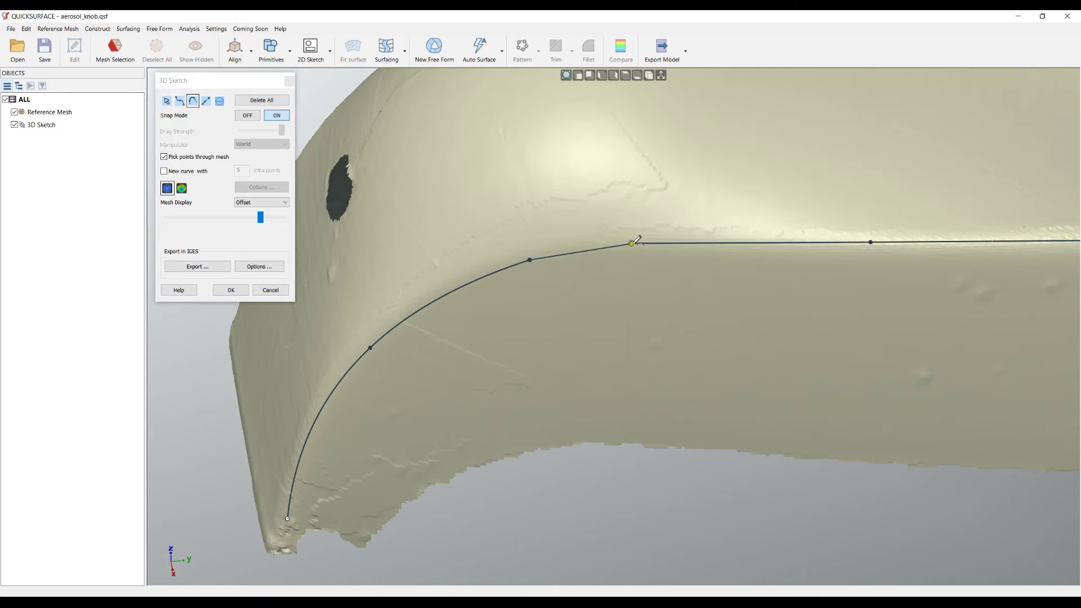
pyautogui.click(631, 243)
pyautogui.scroll(2, 593, 260)
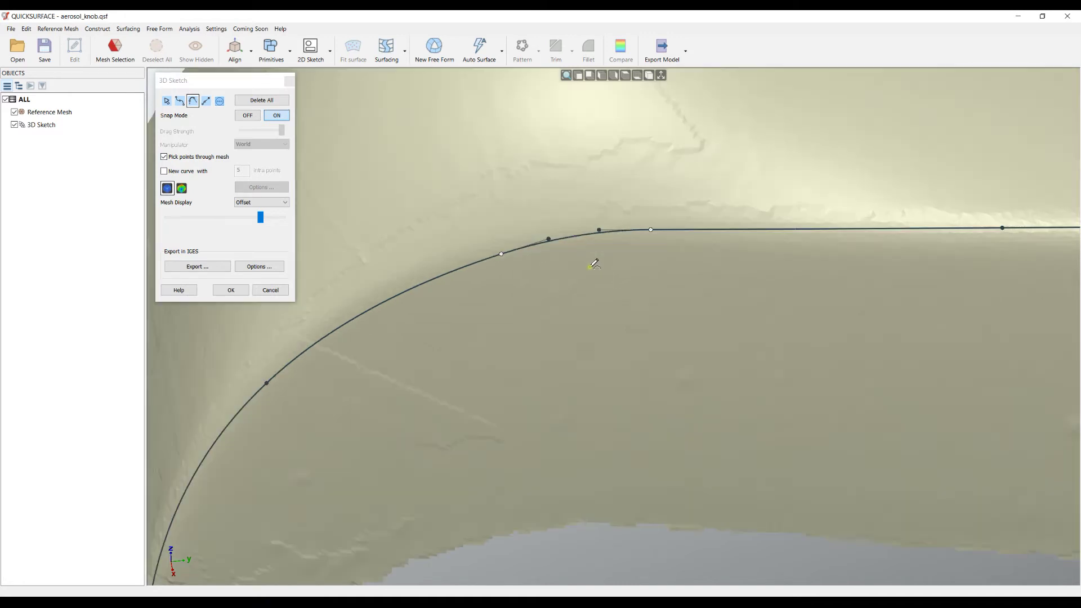
pyautogui.moveTo(648, 294)
pyautogui.mouseDown(button='right')
pyautogui.moveTo(714, 229)
pyautogui.moveTo(698, 207)
pyautogui.mouseUp(button='right')
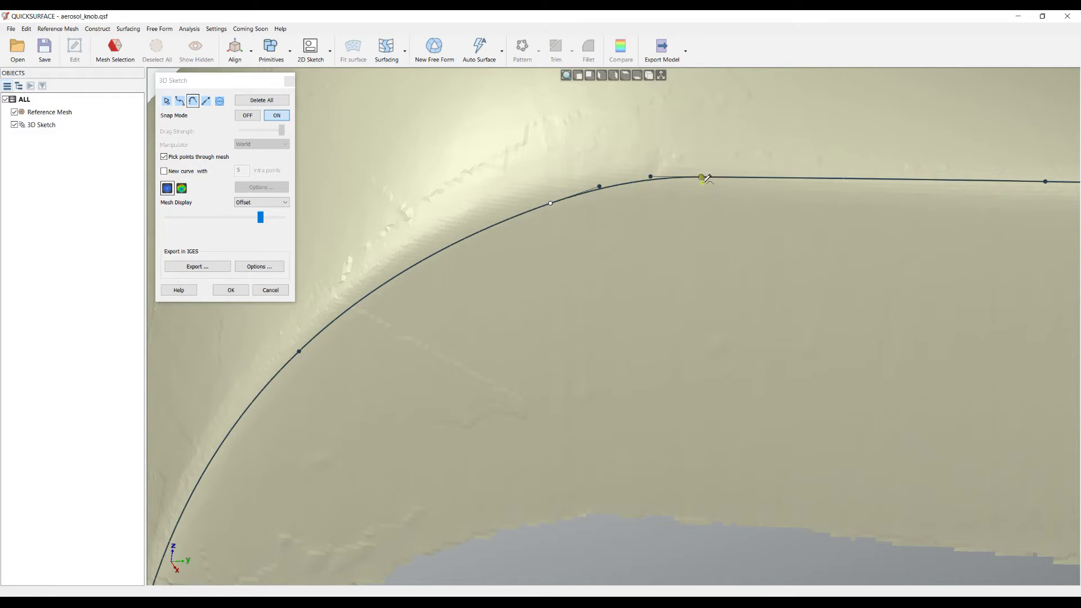
pyautogui.click(166, 100)
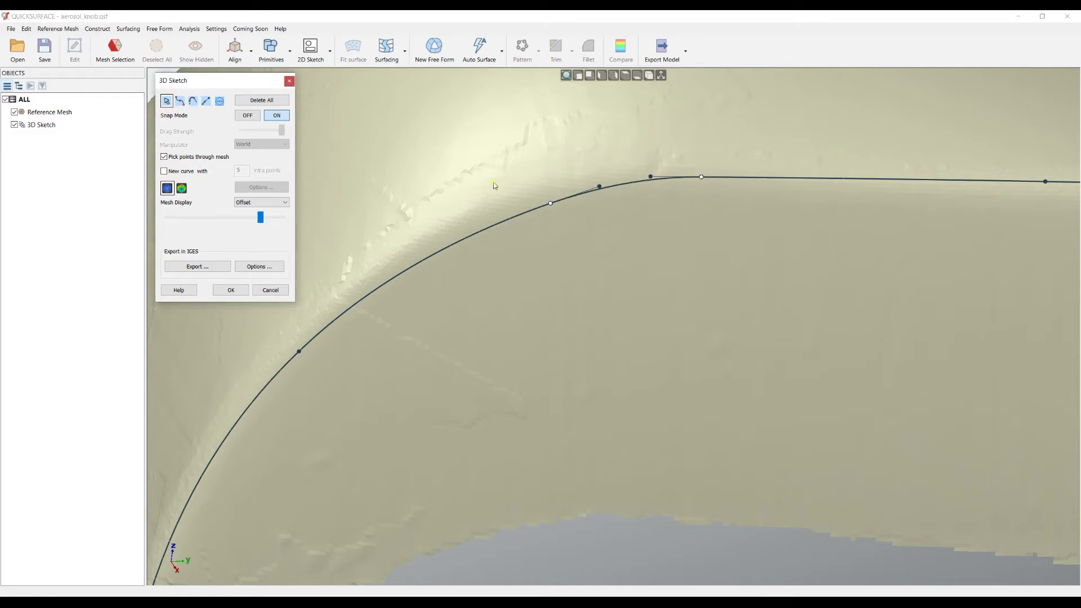
# Step: Drag two blend-curve points so the front arc flows smoothly into the top-edge curve
pyautogui.moveTo(601, 188); pyautogui.dragTo(490, 212)
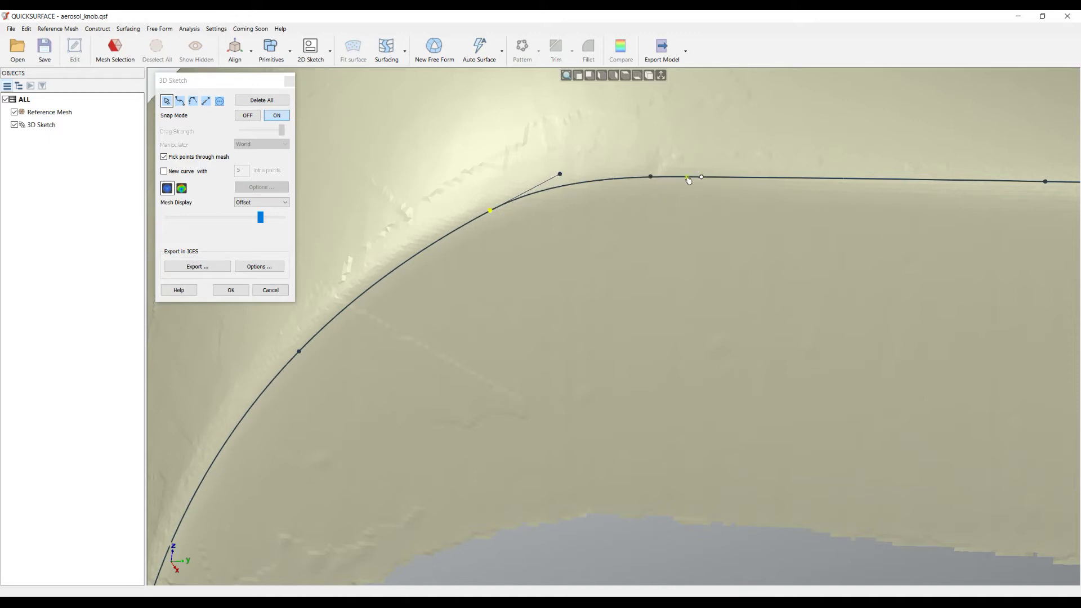
pyautogui.moveTo(699, 172); pyautogui.dragTo(680, 173)
pyautogui.moveTo(627, 261)
pyautogui.mouseDown(button='right')
pyautogui.moveTo(683, 266)
pyautogui.moveTo(646, 268)
pyautogui.moveTo(818, 222)
pyautogui.mouseUp(button='right')
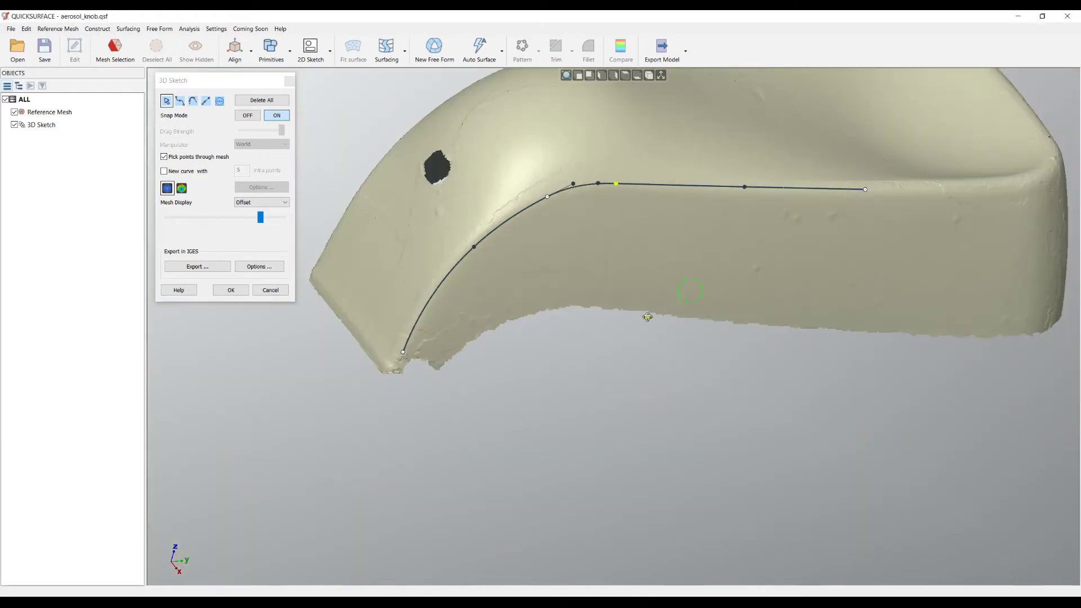
pyautogui.click(580, 280)
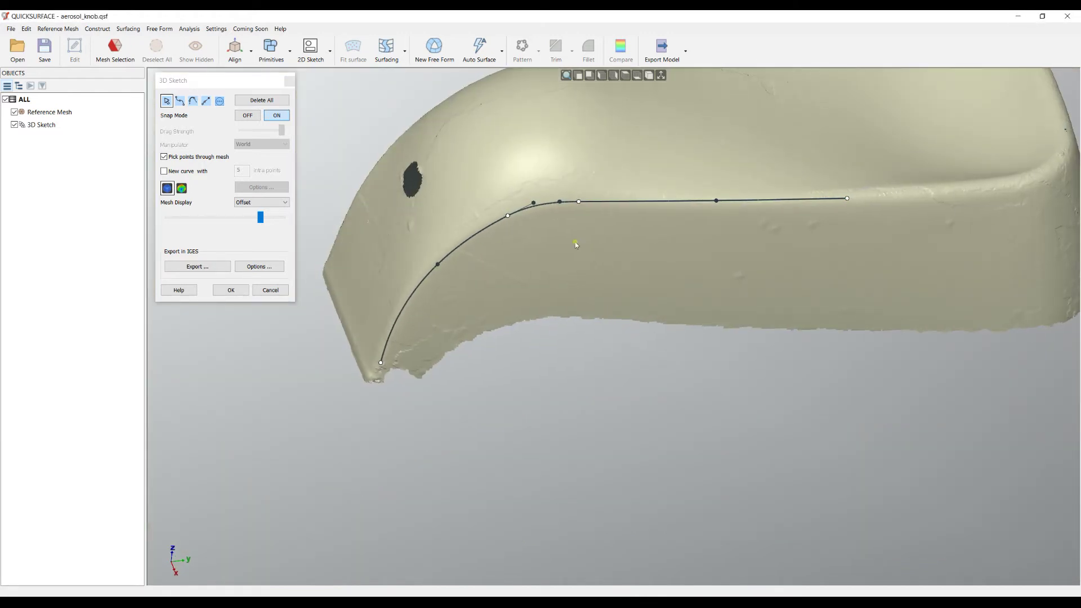
pyautogui.click(208, 268)
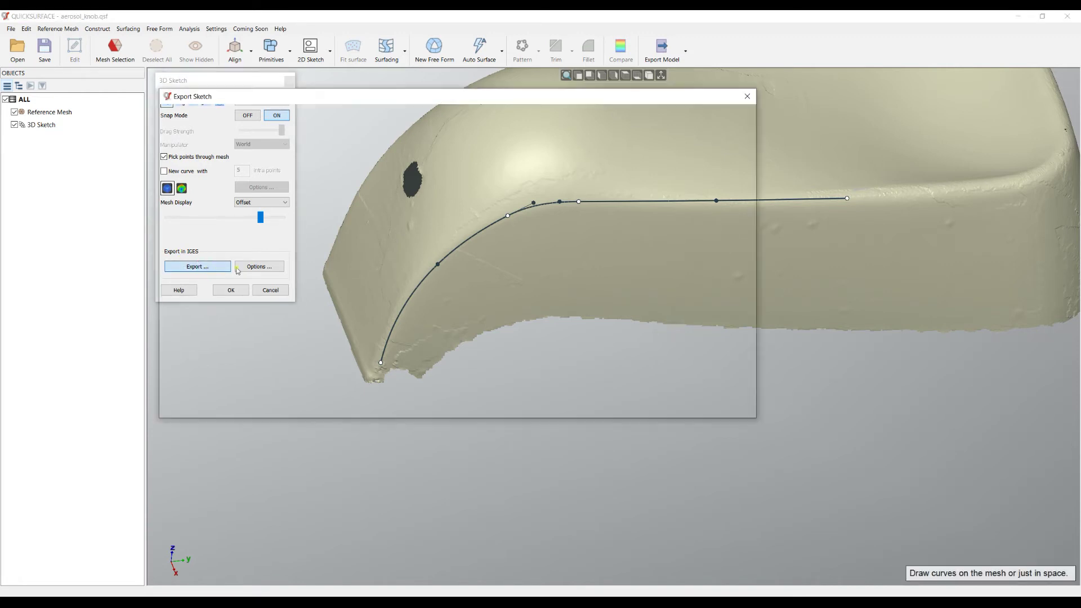
pyautogui.click(724, 404)
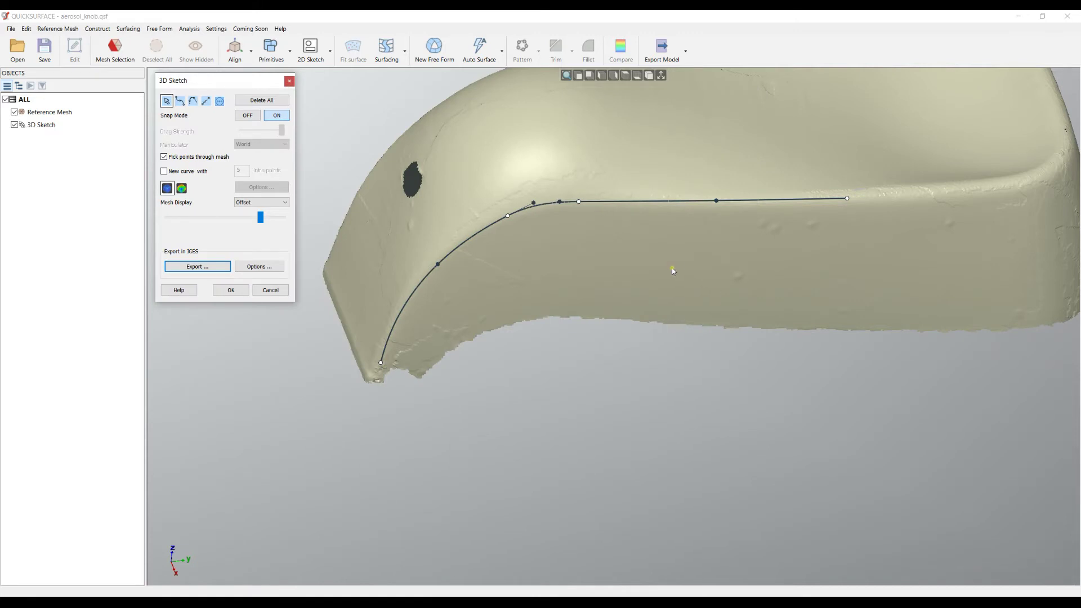
pyautogui.scroll(2, 630, 163)
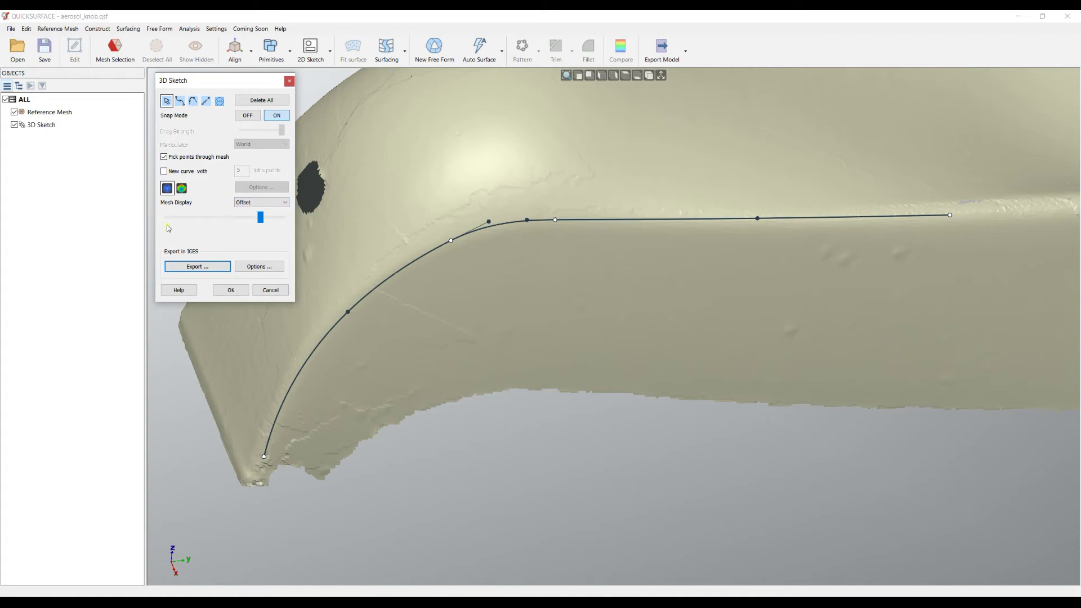
# Step: Preview the mesh as Transparent, then return to Offset with the offset slider near maximum
pyautogui.click(270, 202)
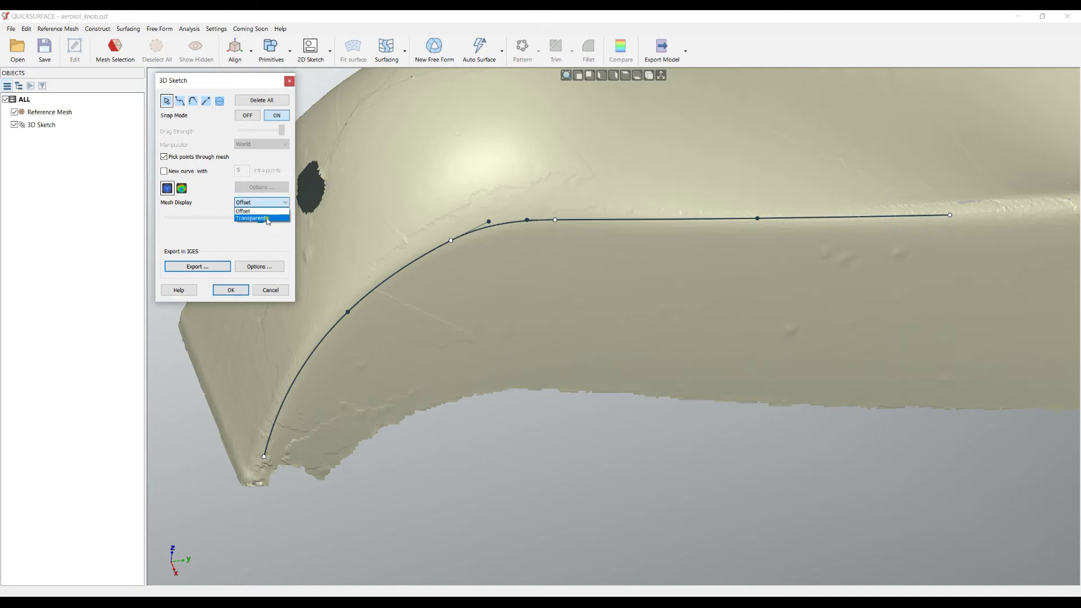
pyautogui.click(268, 218)
pyautogui.moveTo(554, 185)
pyautogui.mouseDown(button='right')
pyautogui.moveTo(473, 91)
pyautogui.moveTo(377, 144)
pyautogui.moveTo(229, 197)
pyautogui.mouseUp(button='right')
pyautogui.click(253, 202)
pyautogui.click(256, 211)
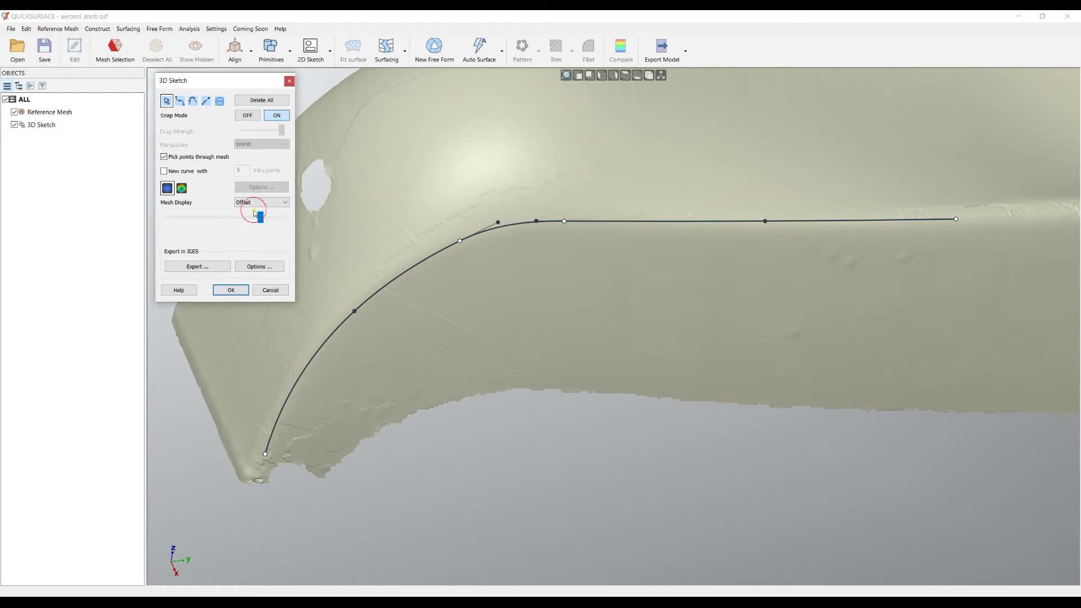
pyautogui.moveTo(260, 218); pyautogui.dragTo(282, 217)
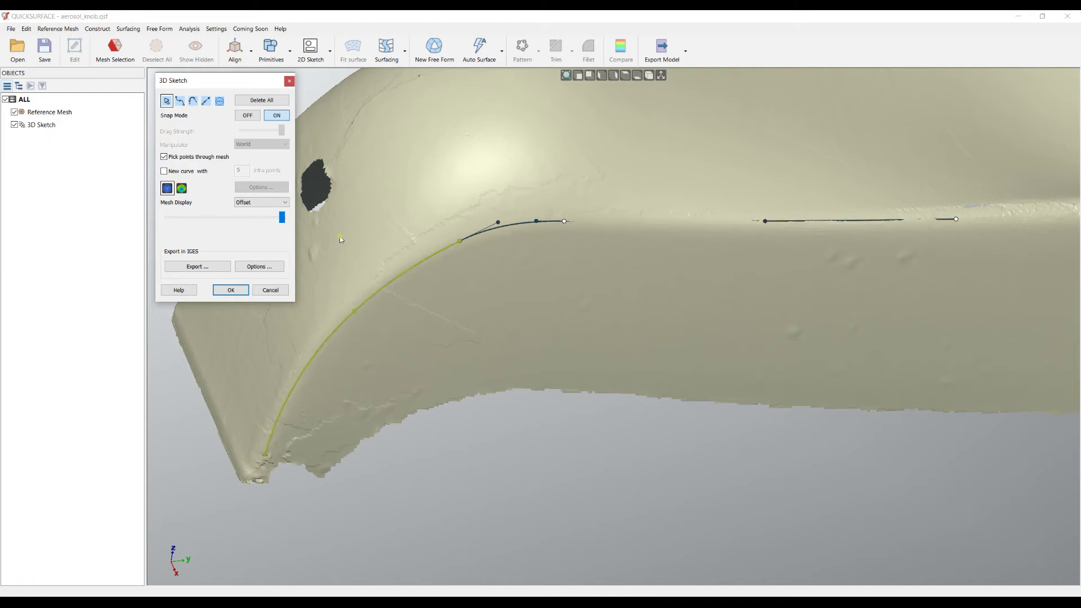
pyautogui.moveTo(282, 218); pyautogui.dragTo(279, 218)
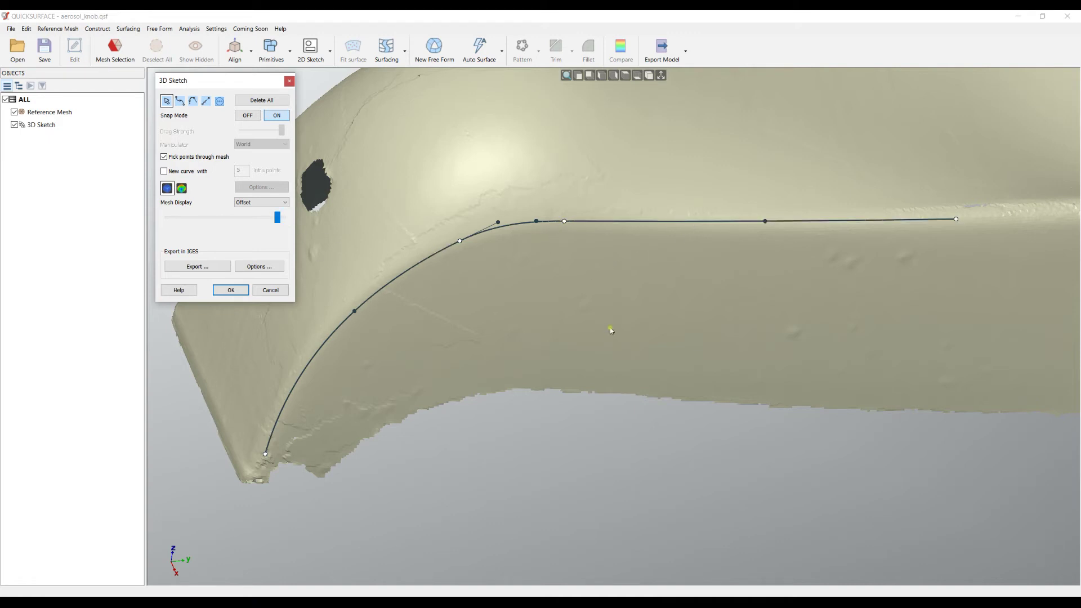
pyautogui.moveTo(611, 331); pyautogui.dragTo(552, 335, button='right')
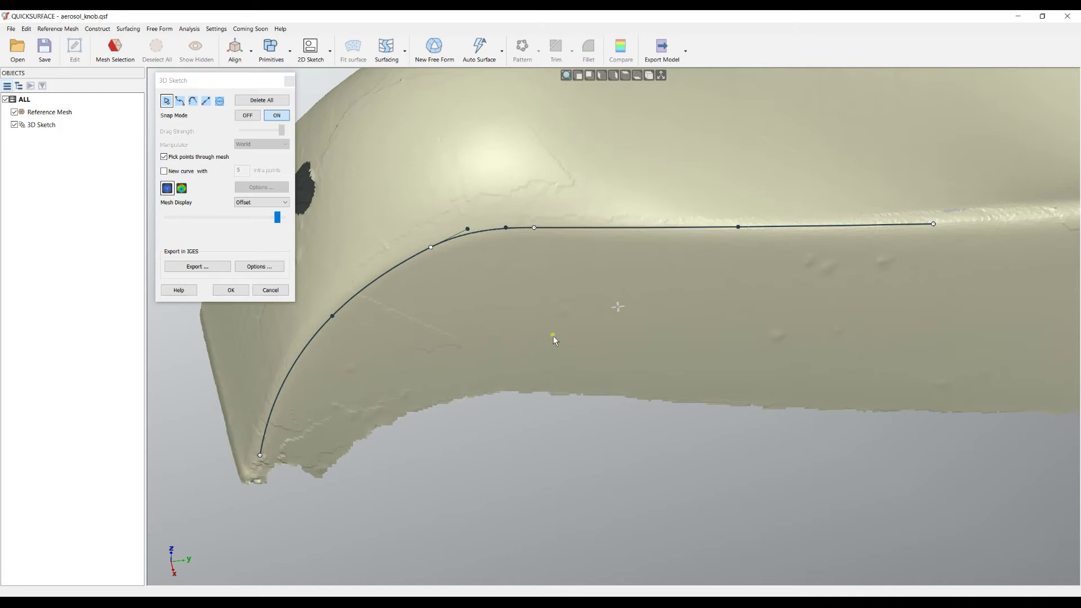
# Step: Turn on toleranced curve display and set the deviation tolerance to 0.05 mm
pyautogui.click(185, 193)
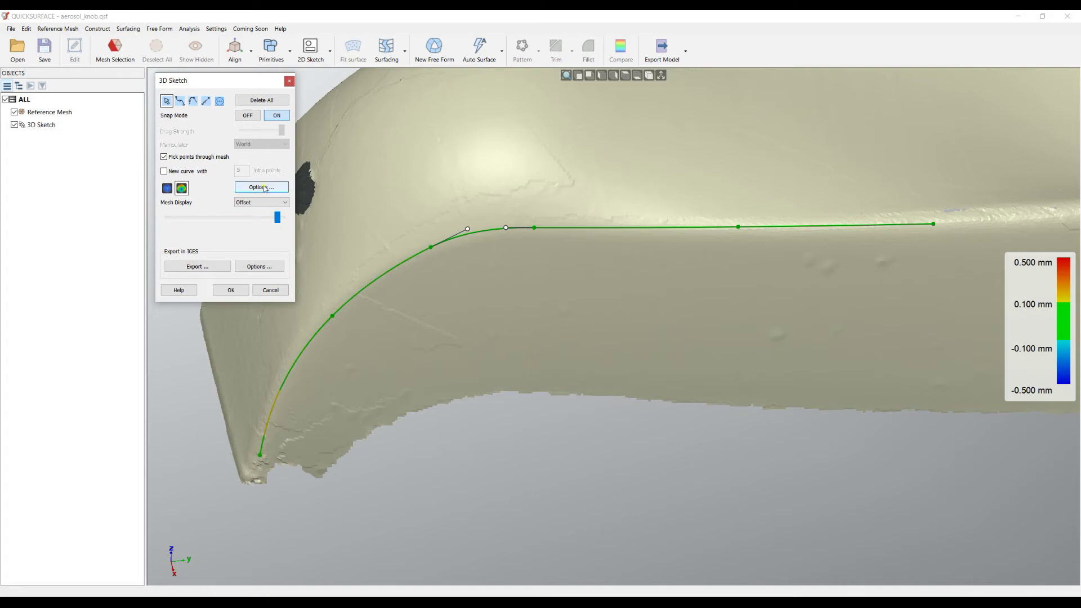
pyautogui.click(285, 190)
pyautogui.click(559, 286)
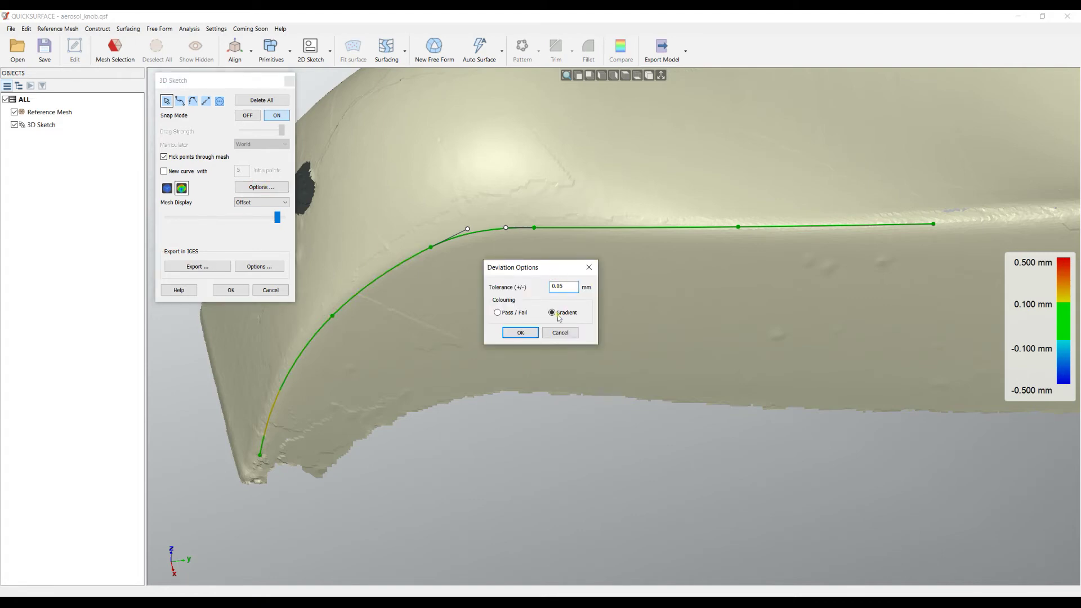
pyautogui.click(520, 333)
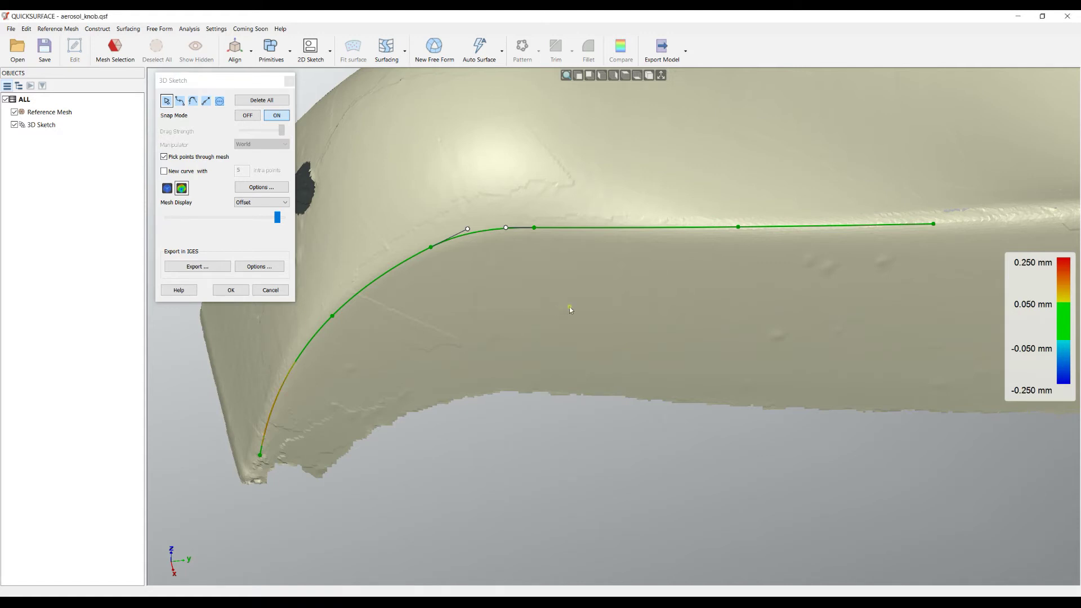
# Step: Add two points on the curve's lower arc and drag them onto the mesh edge
pyautogui.scroll(5, 266, 409)
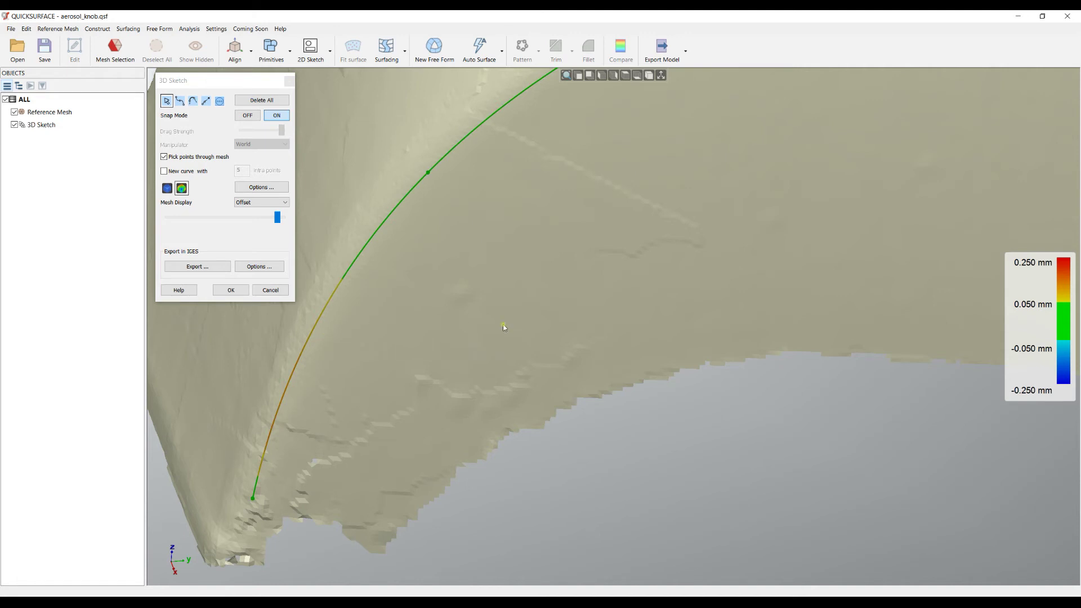
pyautogui.moveTo(543, 321); pyautogui.dragTo(383, 322, button='right')
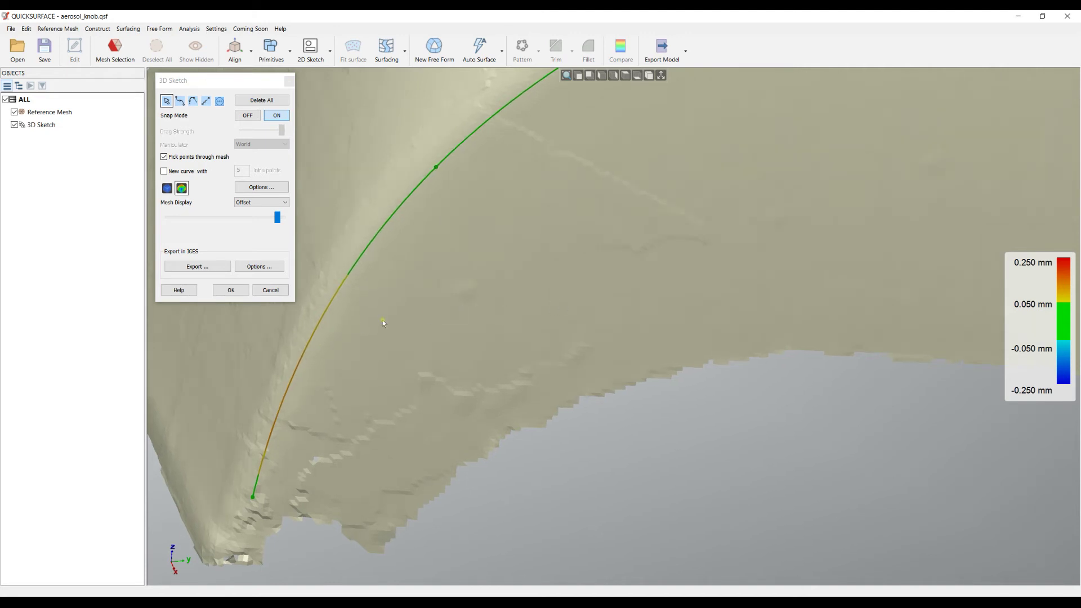
pyautogui.click(308, 353)
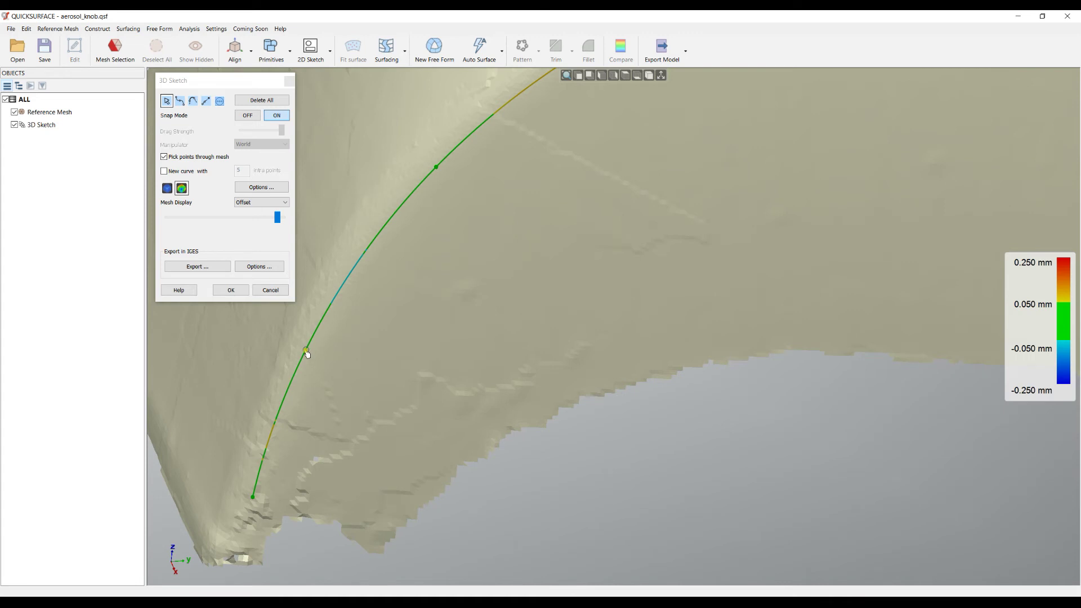
pyautogui.moveTo(307, 351); pyautogui.dragTo(344, 273)
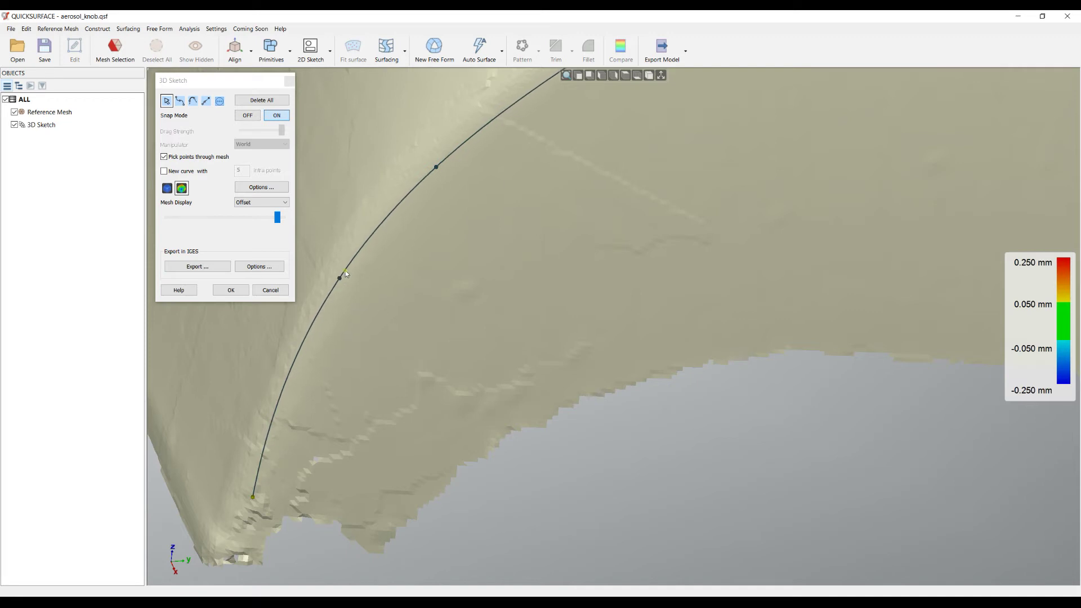
pyautogui.click(283, 377)
pyautogui.moveTo(282, 377); pyautogui.dragTo(288, 380)
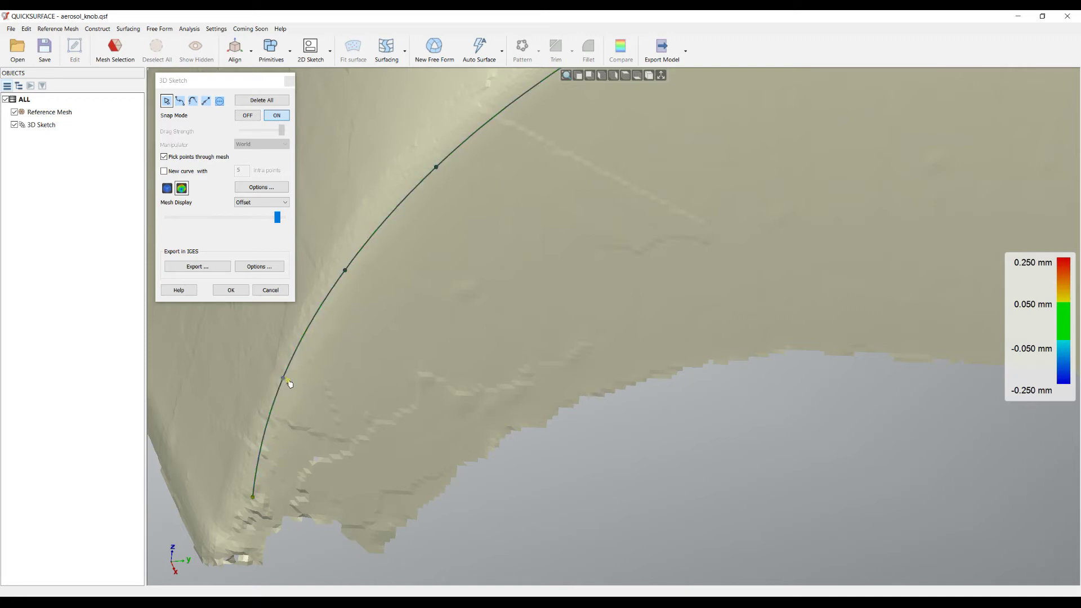
pyautogui.scroll(-3, 414, 351)
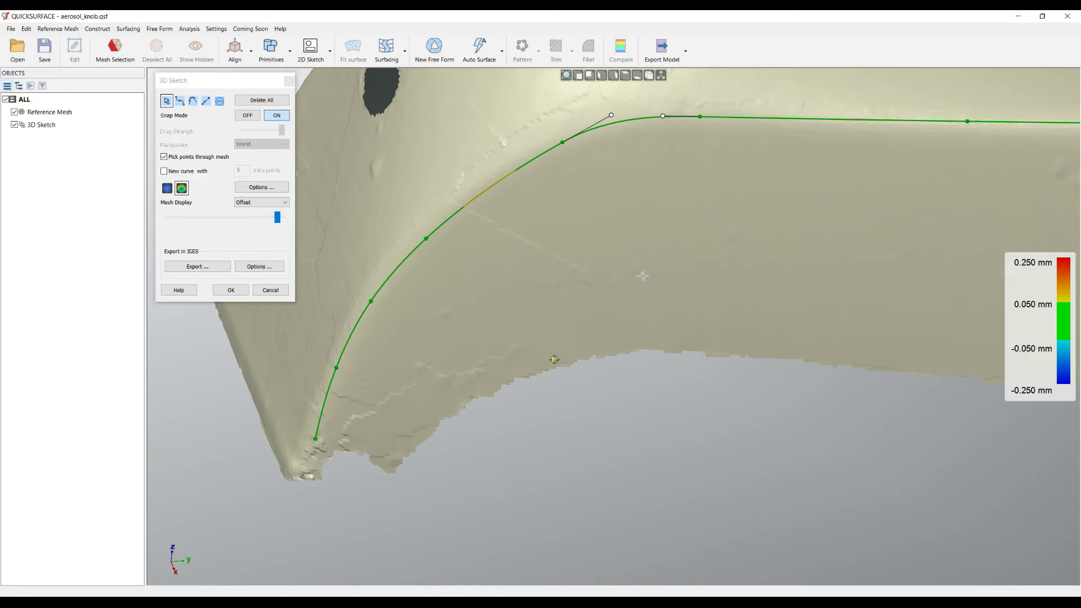
pyautogui.moveTo(595, 248); pyautogui.dragTo(543, 338, button='right')
# Step: Switch the curve's deviation colouring to Pass / Fail in the tolerance options
pyautogui.click(167, 189)
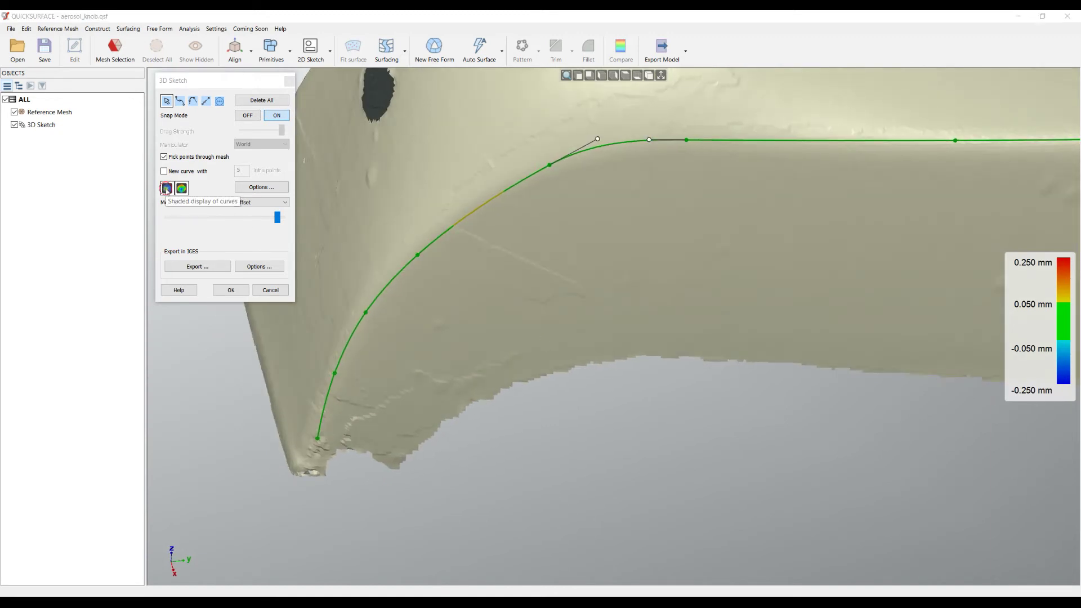
pyautogui.moveTo(525, 306); pyautogui.dragTo(535, 312, button='right')
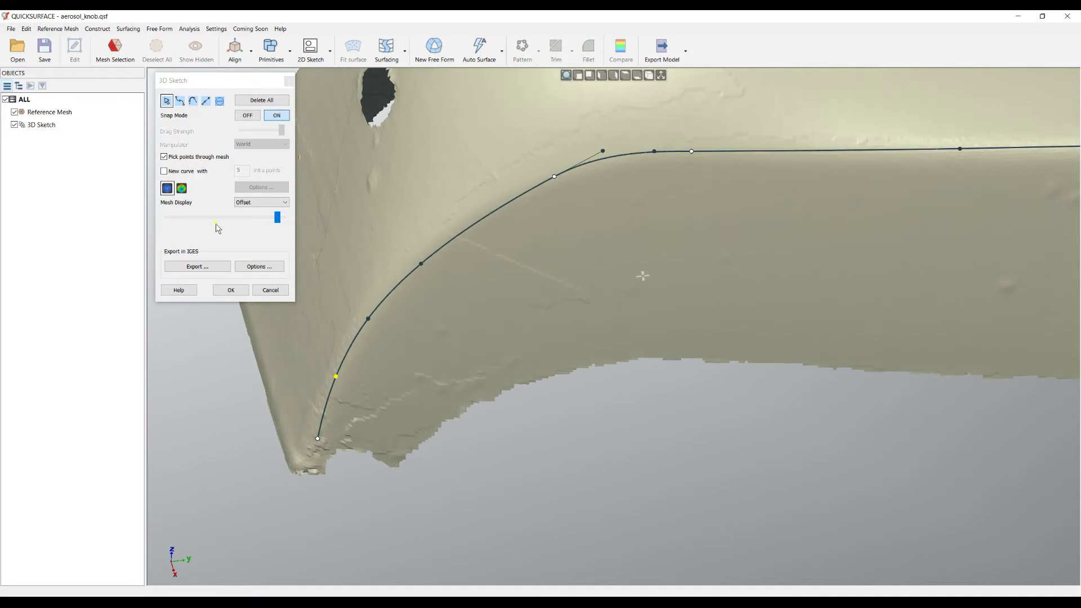
pyautogui.click(182, 189)
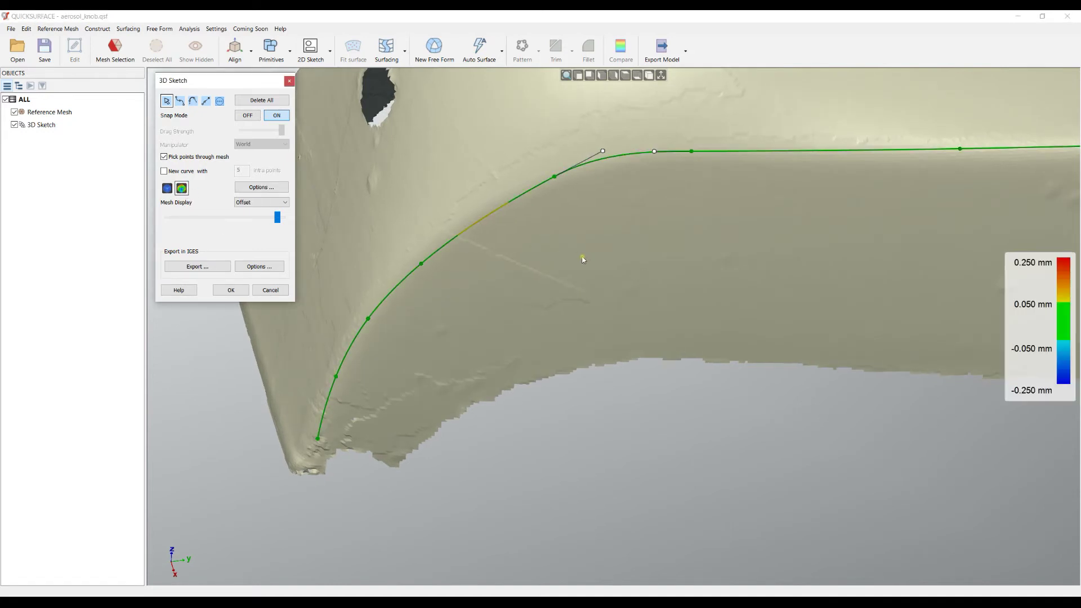
pyautogui.click(262, 187)
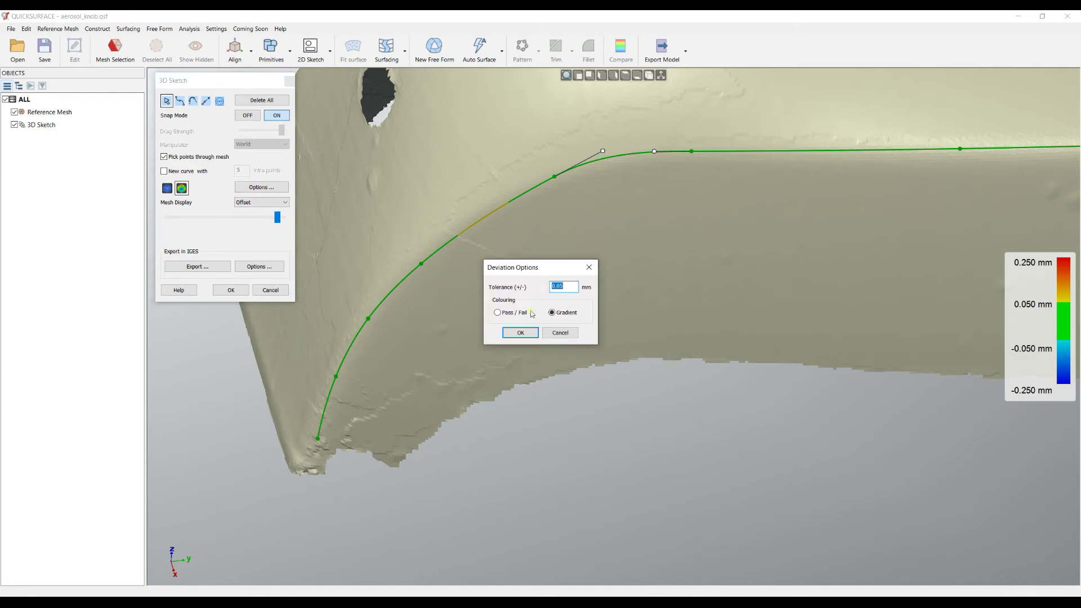
pyautogui.click(503, 314)
pyautogui.click(520, 332)
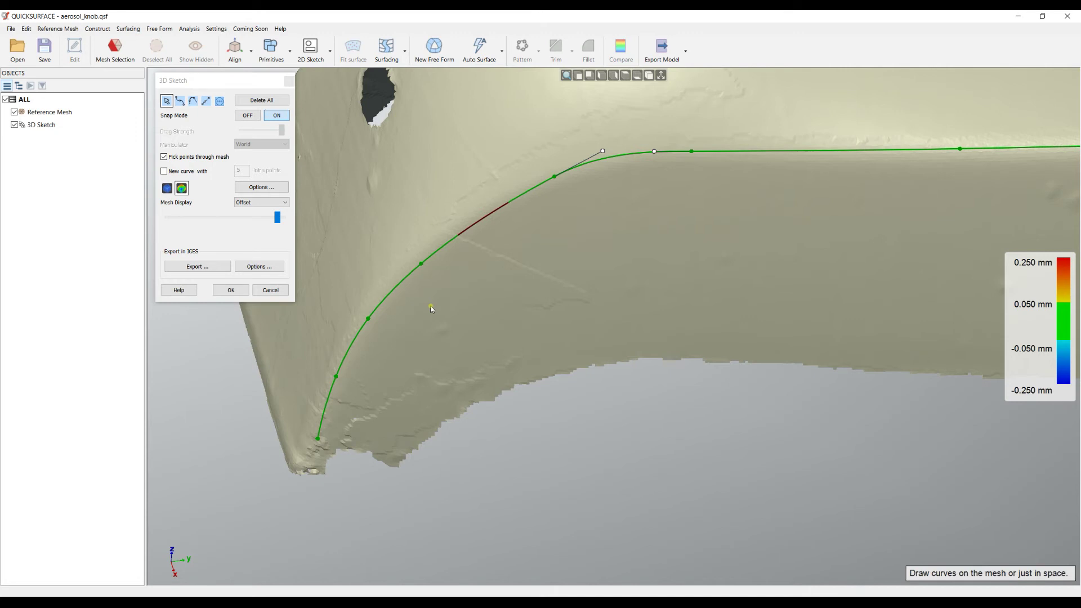
# Step: Add a point on the upper front arc so the red section passes tolerance
pyautogui.click(484, 219)
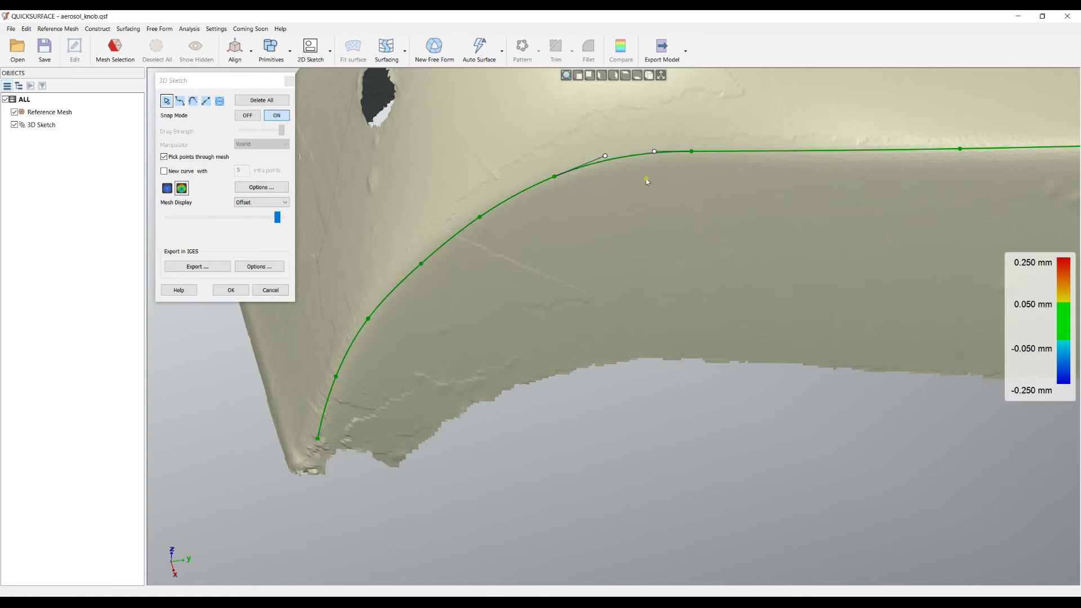
pyautogui.moveTo(579, 278); pyautogui.dragTo(542, 278, button='right')
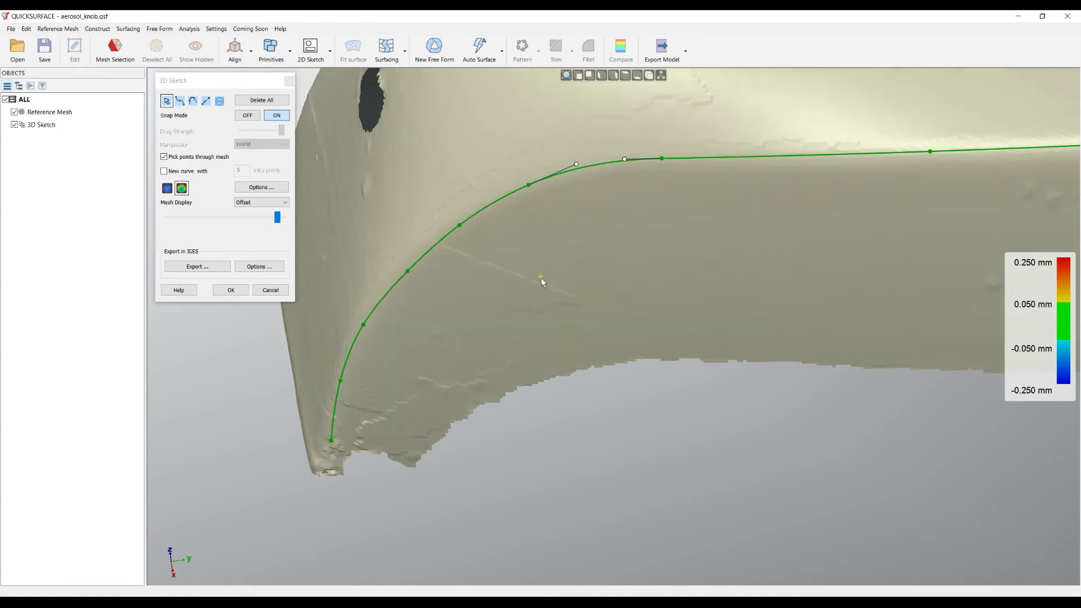
pyautogui.scroll(-4, 540, 277)
pyautogui.scroll(2, 610, 267)
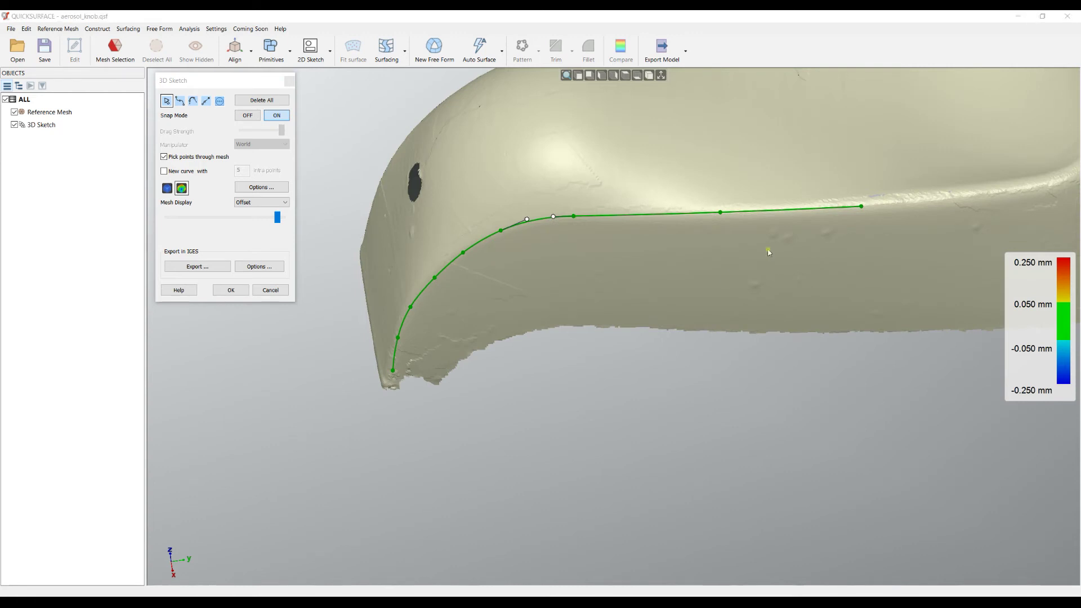
# Step: Delete the short kinked segment near the bend and join the loose end to the other curve
pyautogui.click(167, 188)
pyautogui.moveTo(725, 269)
pyautogui.mouseDown(button='middle')
pyautogui.moveTo(523, 276)
pyautogui.moveTo(618, 276)
pyautogui.mouseUp(button='middle')
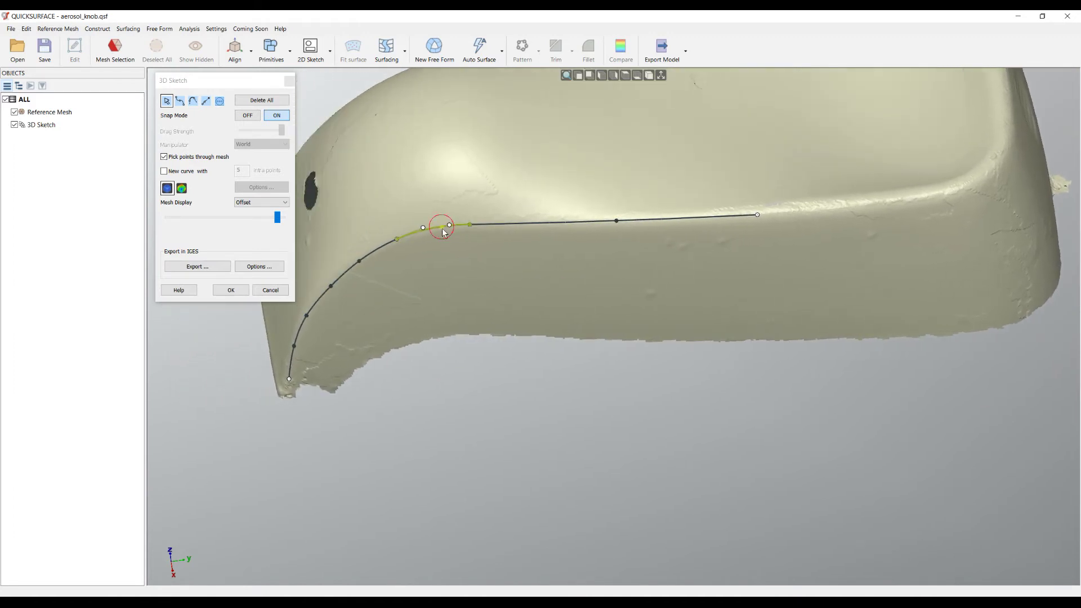
pyautogui.click(437, 225)
pyautogui.press('Delete')
pyautogui.moveTo(459, 237); pyautogui.dragTo(470, 227)
pyautogui.rightClick(440, 288)
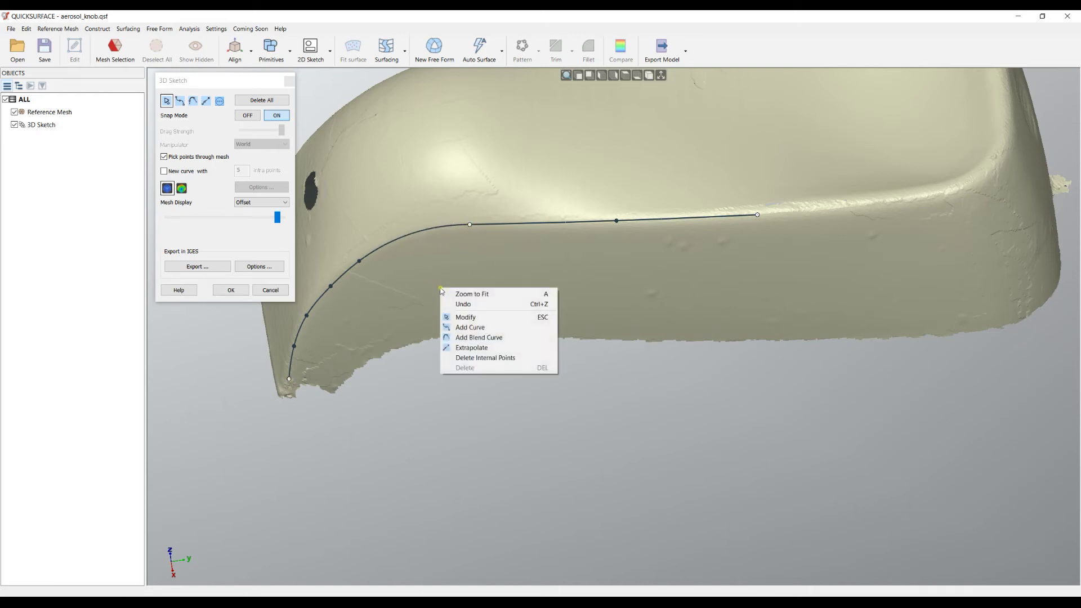
pyautogui.click(479, 314)
# Step: Draw a new curve from the left endpoint along the bottom edge, up the right end, onto the top curve
pyautogui.rightClick(484, 308)
pyautogui.click(518, 346)
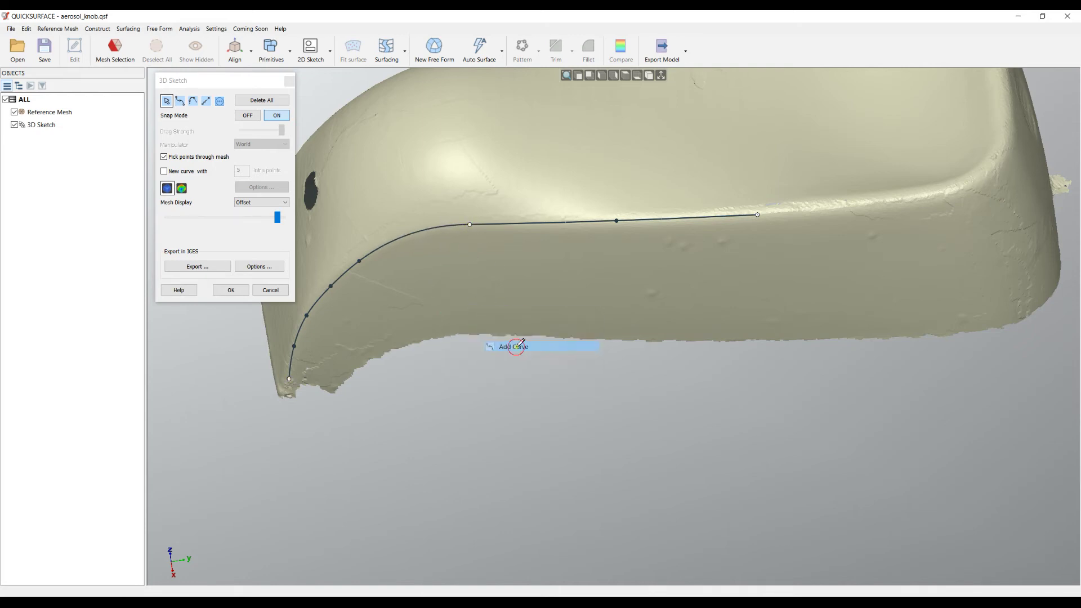
pyautogui.click(288, 379)
pyautogui.click(333, 385)
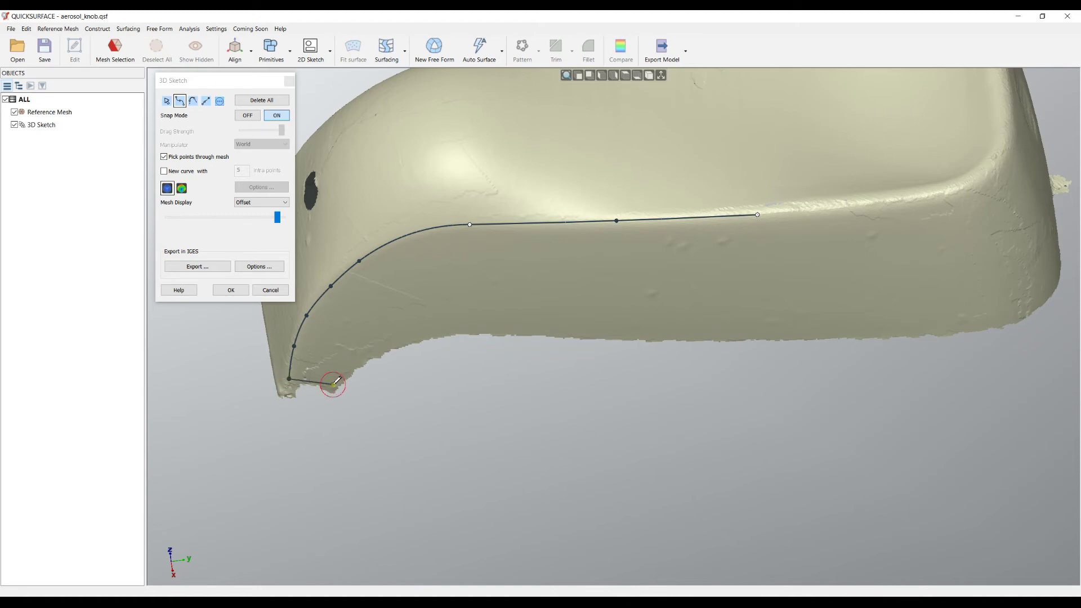
pyautogui.click(394, 346)
pyautogui.click(475, 330)
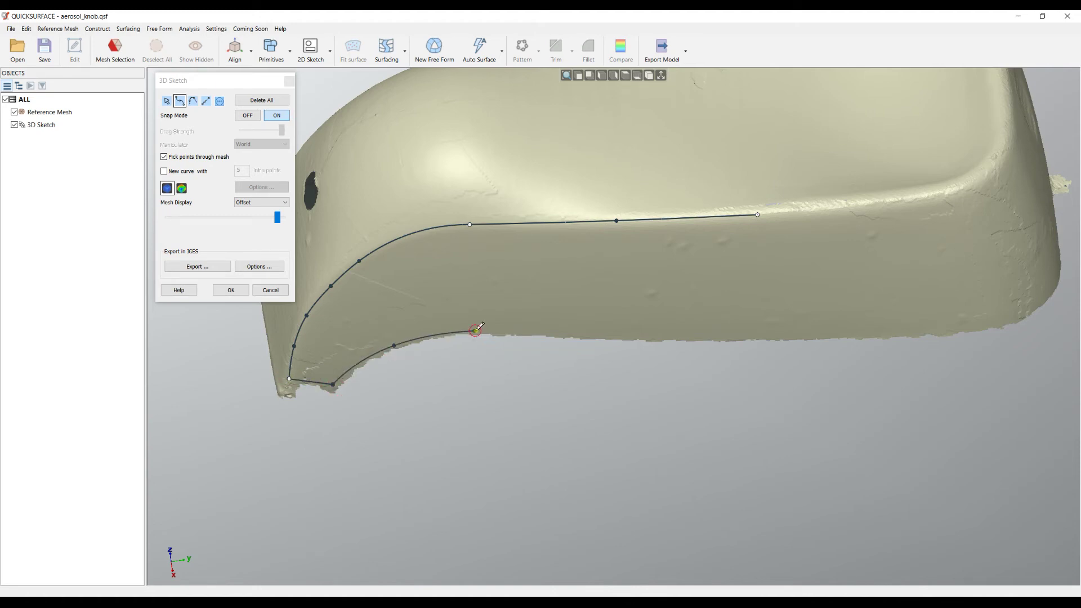
pyautogui.click(713, 336)
pyautogui.click(1007, 318)
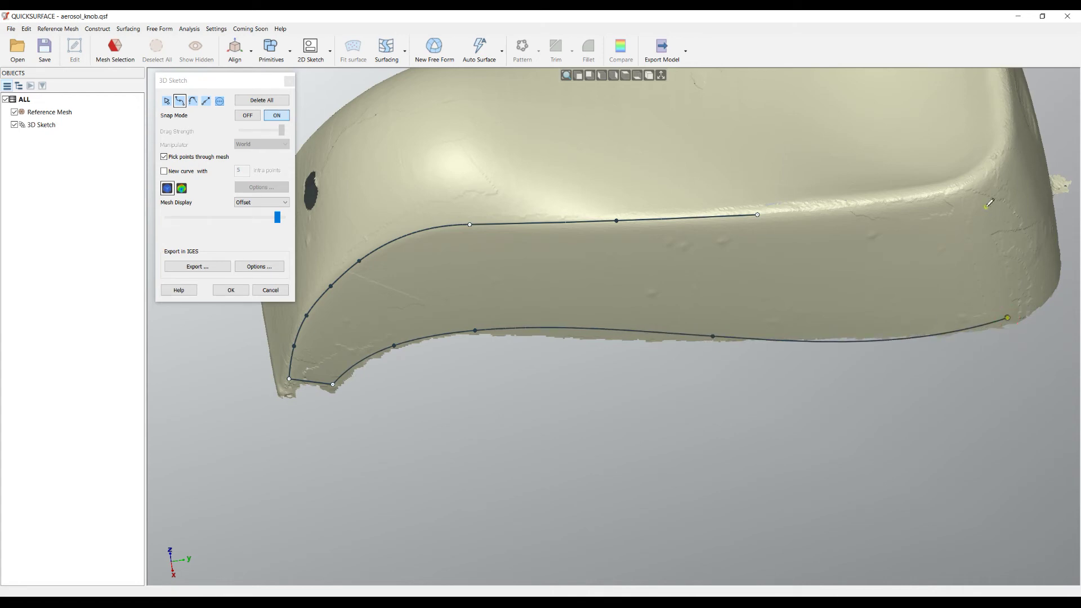
pyautogui.click(973, 196)
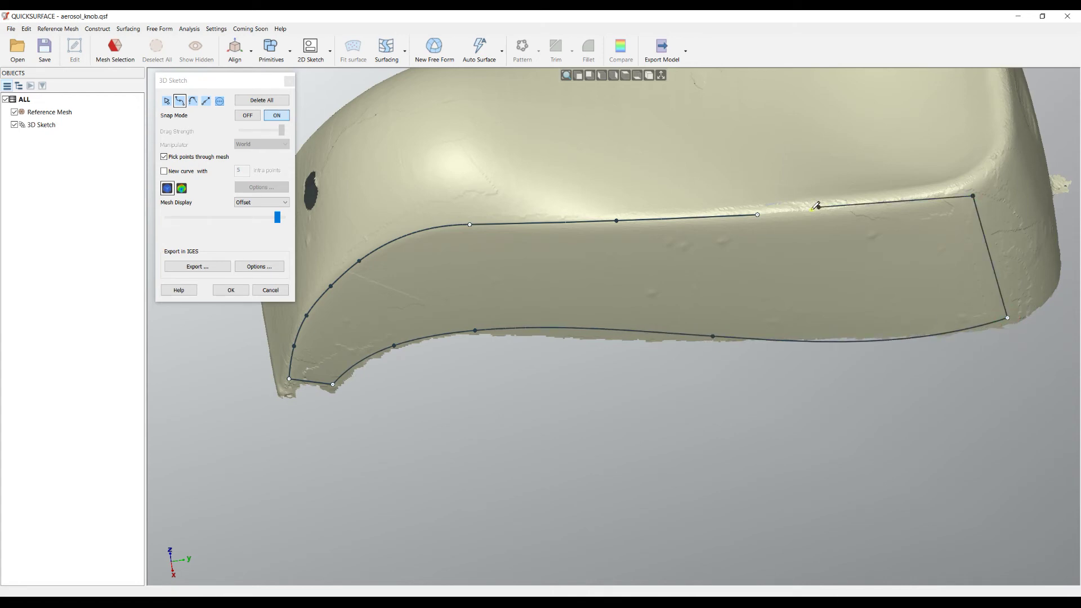
pyautogui.click(757, 214)
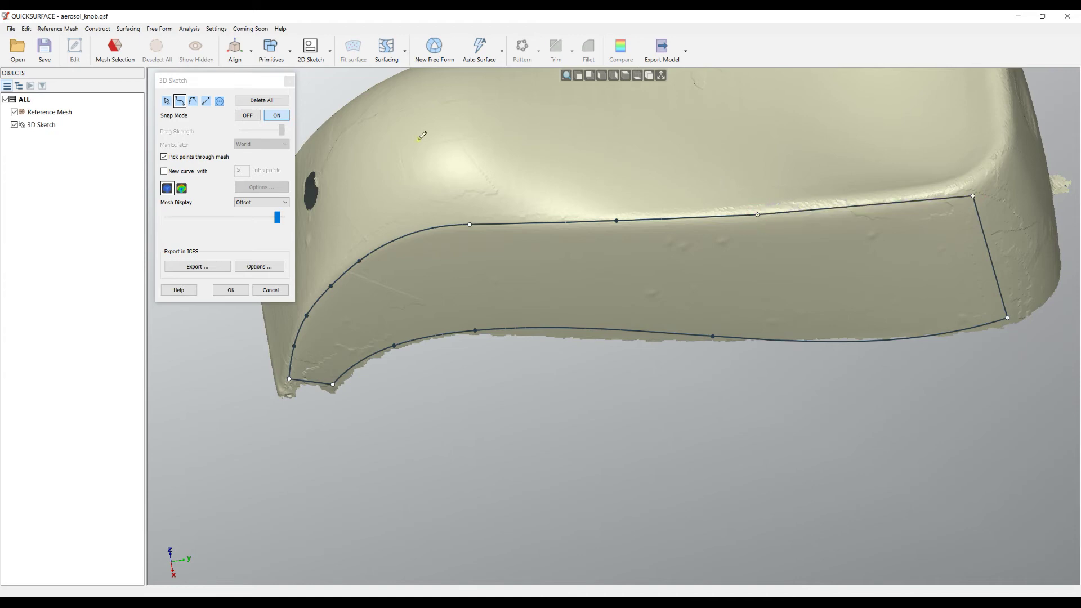
pyautogui.click(167, 100)
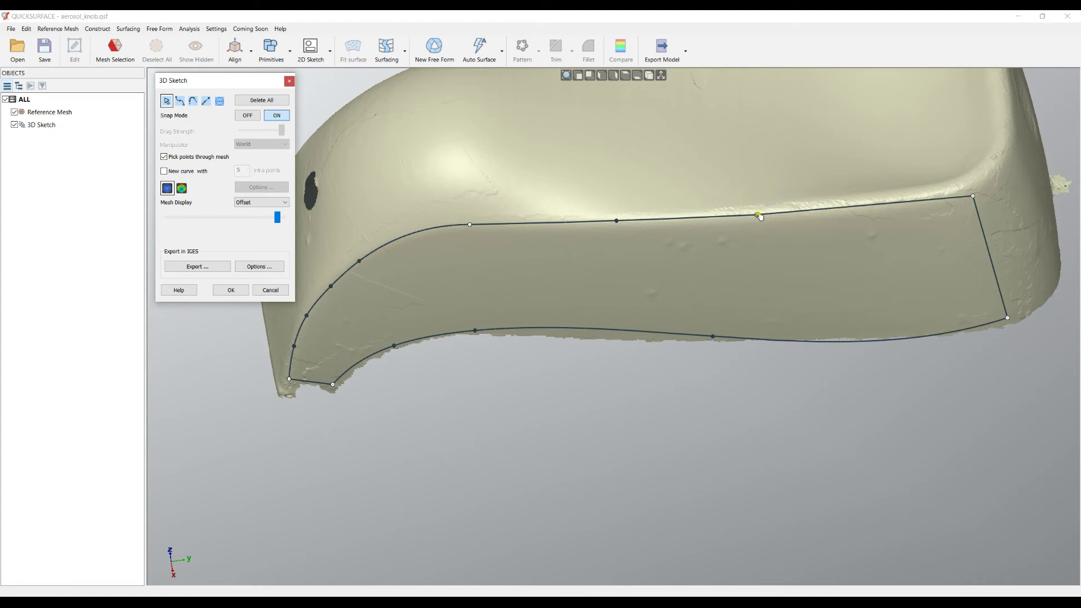
# Step: Select the top-right, top-edge and front-arc curves and join them into one curve
pyautogui.click(819, 211)
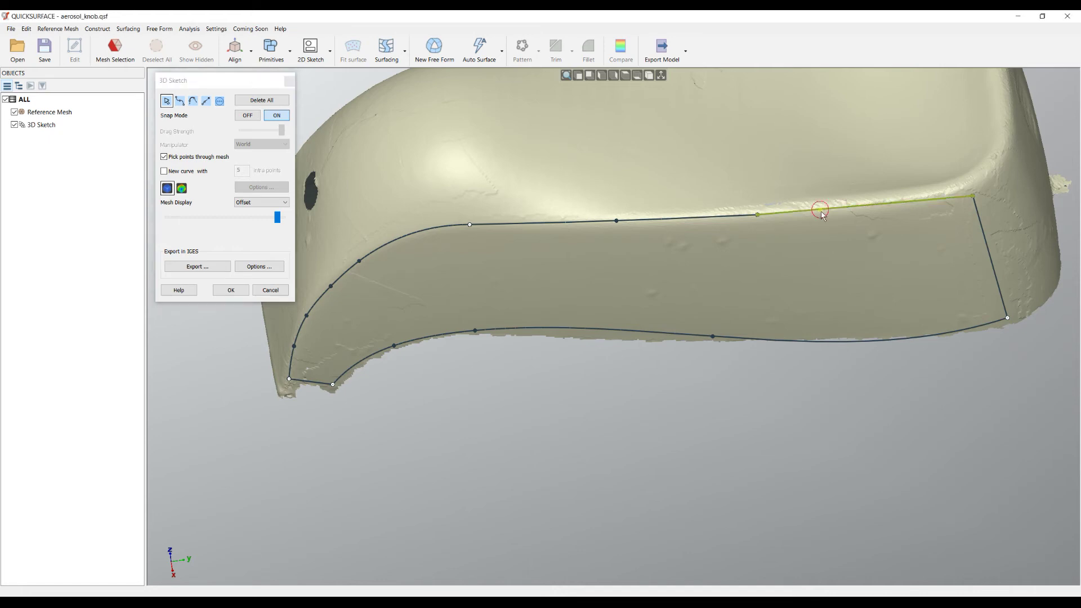
pyautogui.keyDown('ctrl'); pyautogui.click(681, 218); pyautogui.keyUp('ctrl')
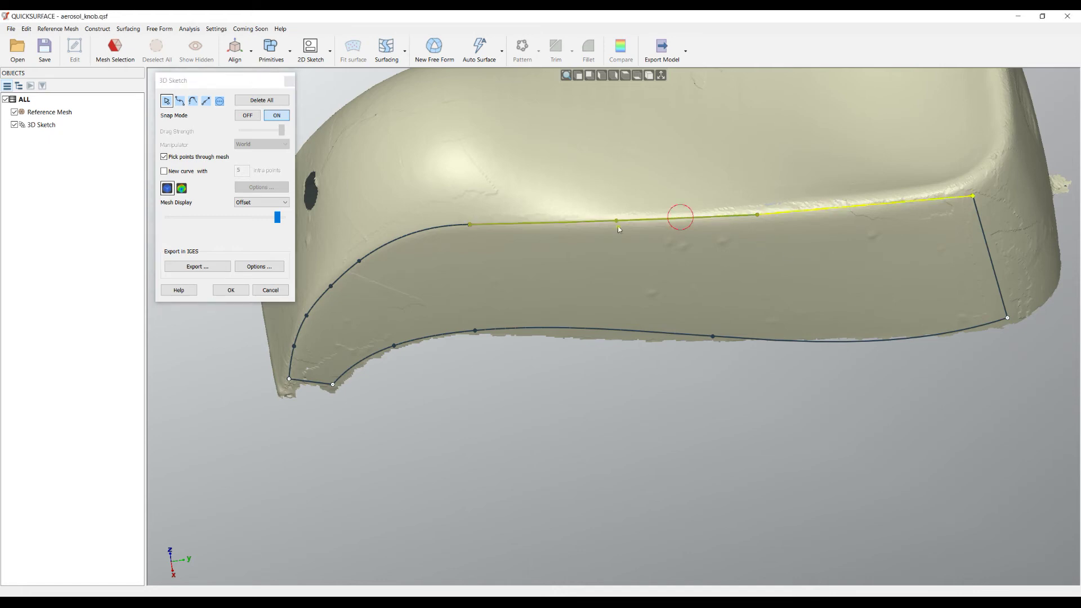
pyautogui.keyDown('ctrl'); pyautogui.click(441, 228); pyautogui.keyUp('ctrl')
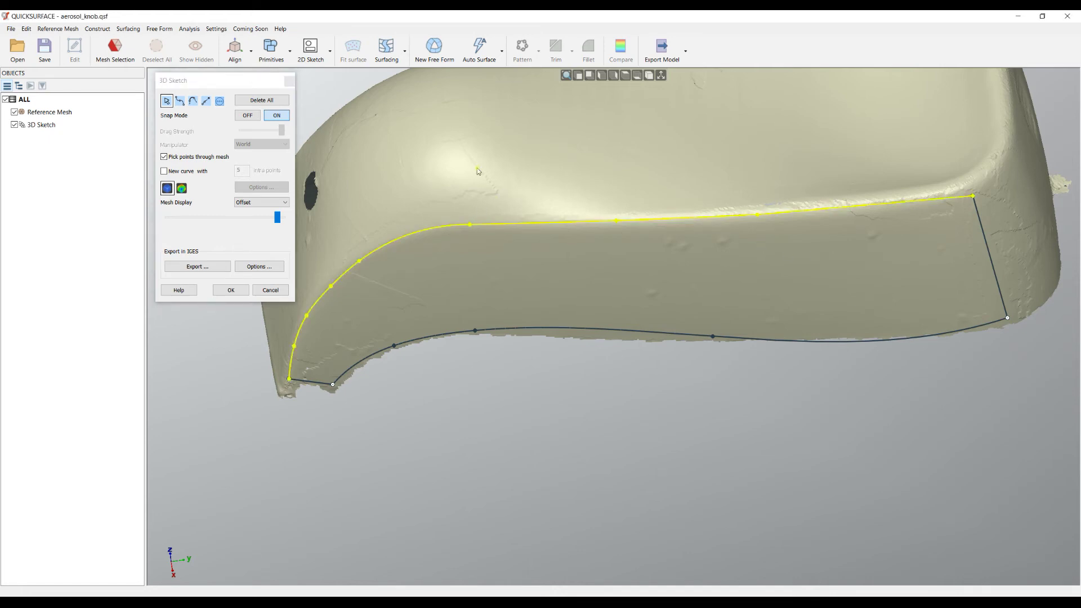
pyautogui.click(221, 101)
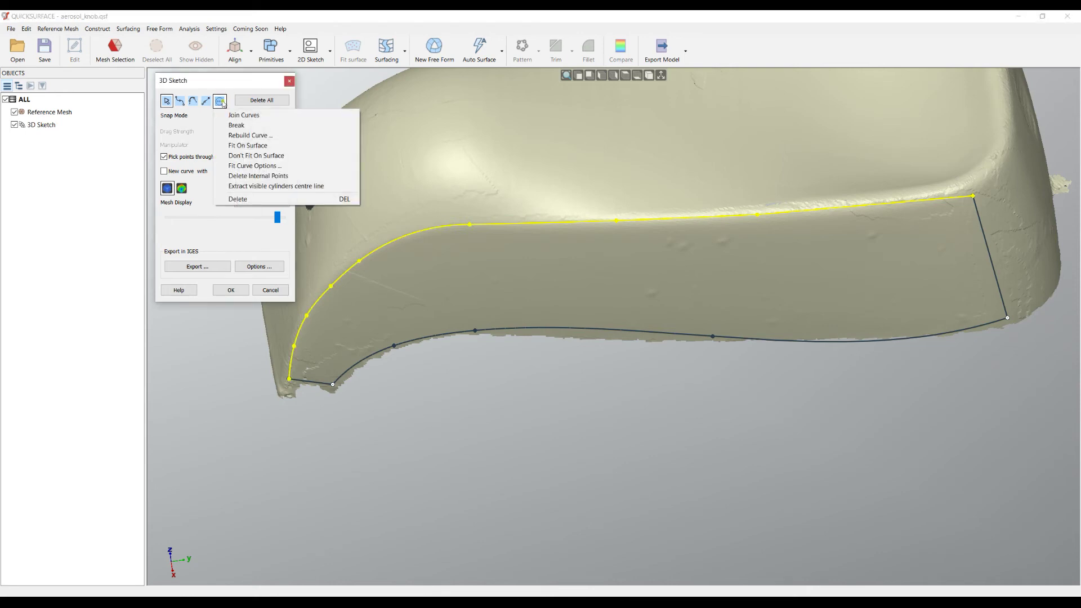
pyautogui.click(254, 116)
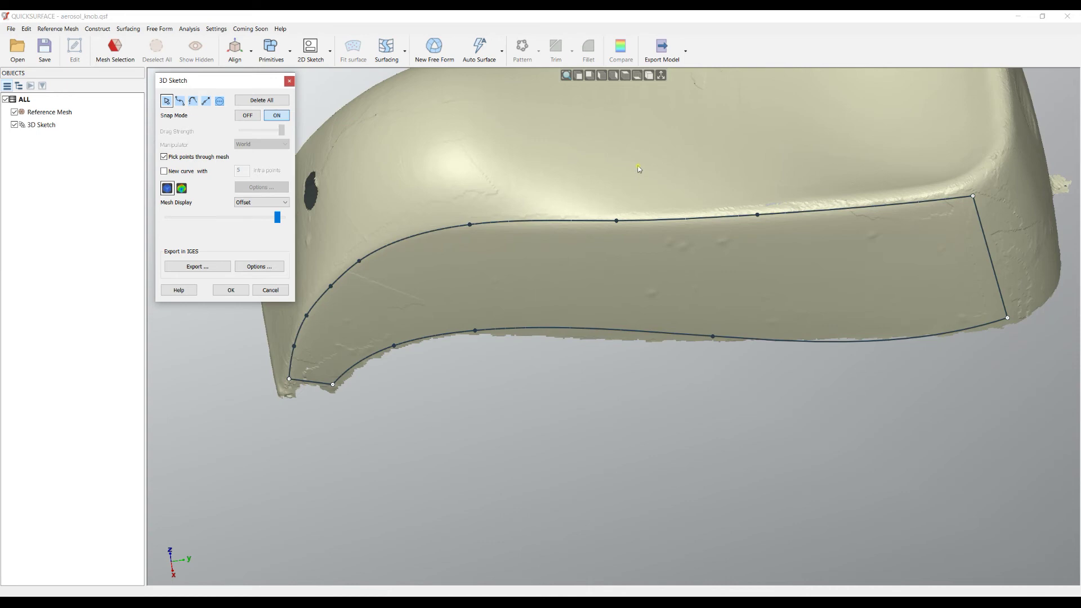
pyautogui.moveTo(641, 168); pyautogui.dragTo(680, 168, button='right')
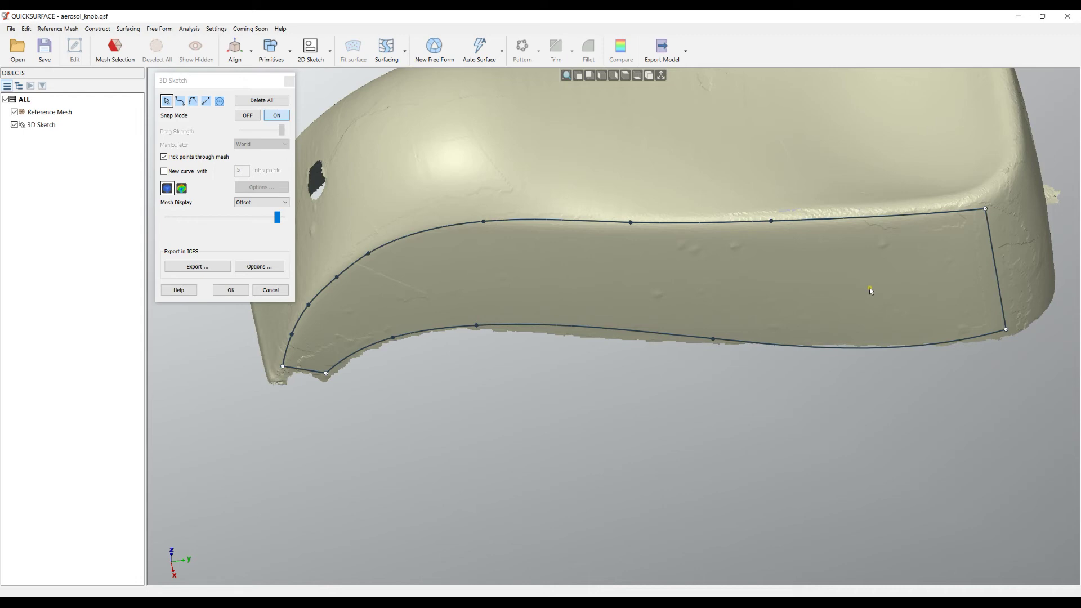
# Step: Draw a vertical cross curve from the bottom edge curve up to the top edge curve
pyautogui.rightClick(824, 292)
pyautogui.click(844, 327)
pyautogui.click(637, 330)
pyautogui.click(630, 221)
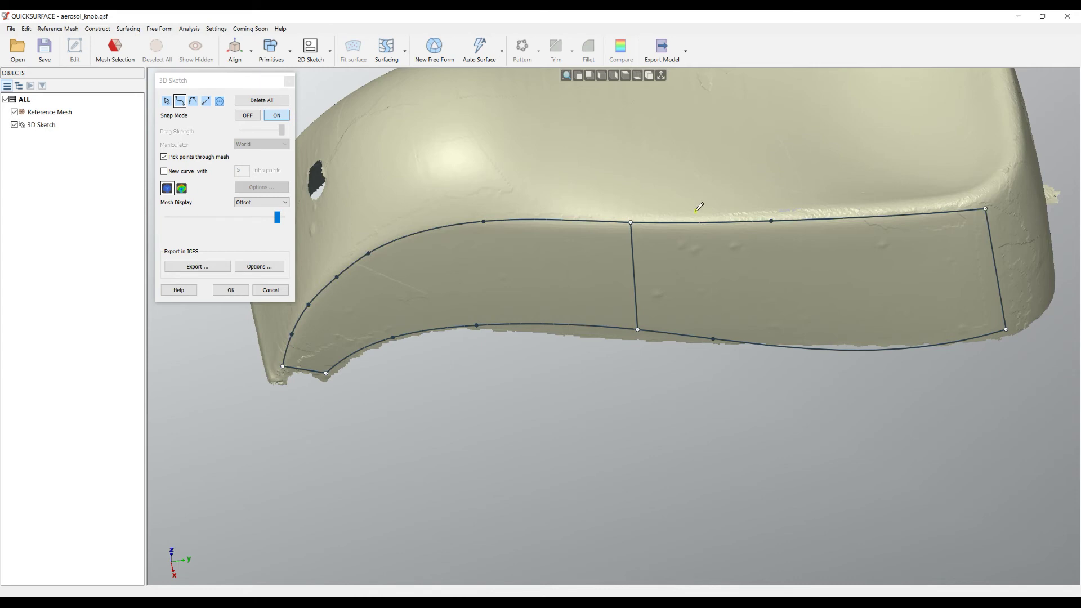
# Step: In curve editing, select the cross curve's top endpoint and apply an operation from the curve operations list
pyautogui.rightClick(681, 187)
pyautogui.click(726, 216)
pyautogui.click(631, 222)
pyautogui.click(220, 102)
pyautogui.click(244, 128)
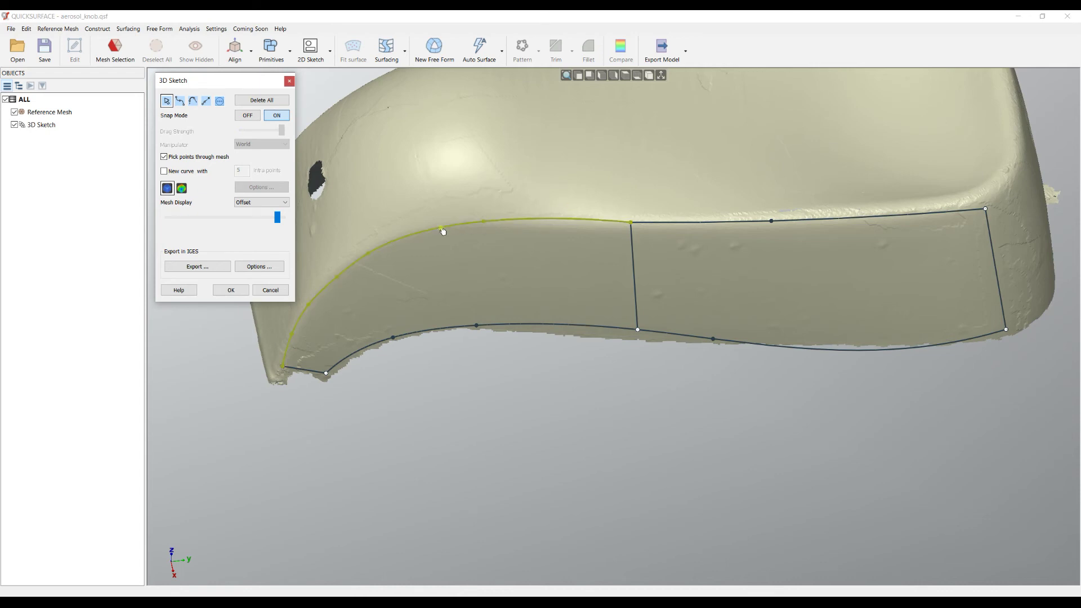
# Step: Select the two top edge curves and join them into one curve
pyautogui.click(726, 222)
pyautogui.click(765, 288)
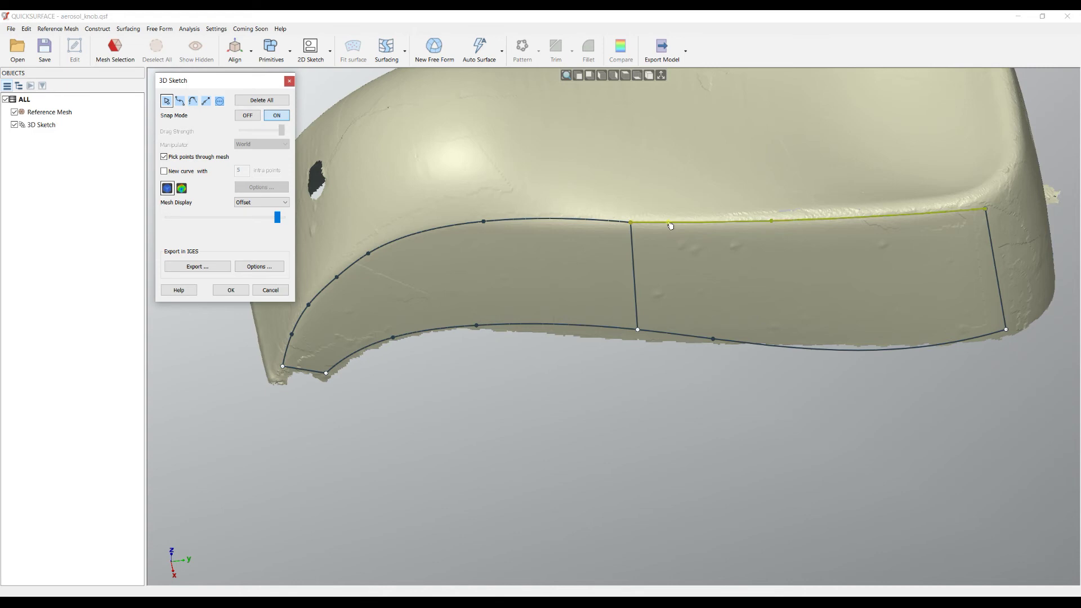
pyautogui.click(602, 219)
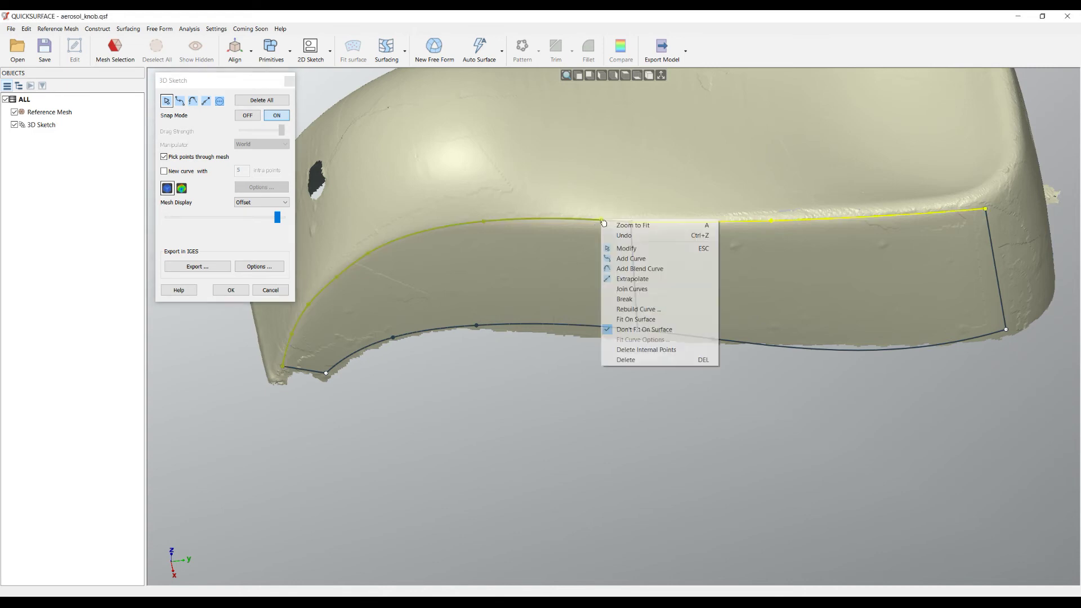
pyautogui.rightClick(601, 219)
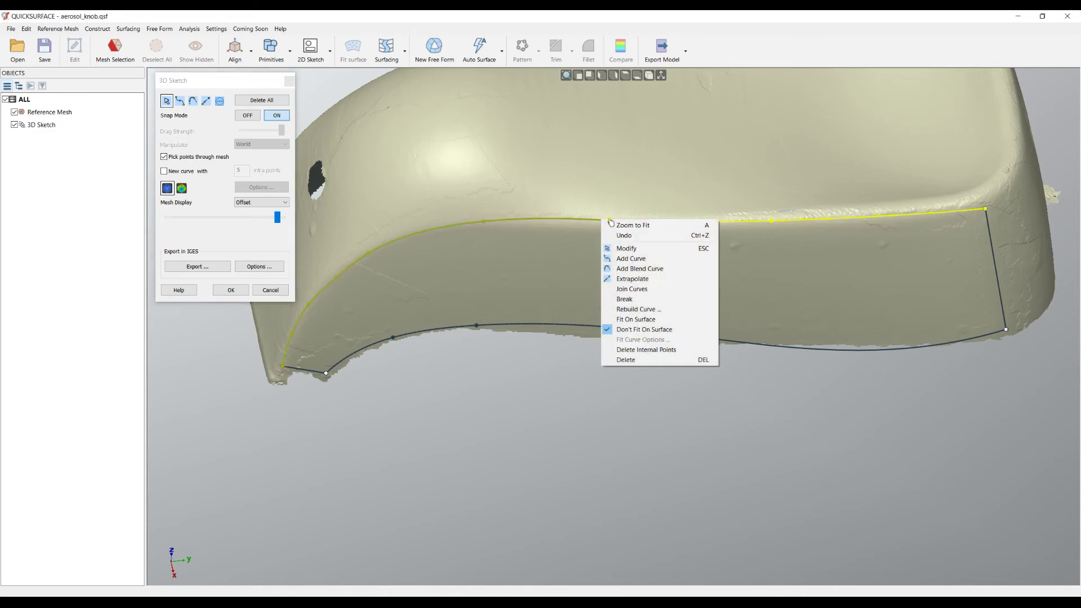
pyautogui.click(647, 292)
pyautogui.moveTo(647, 293); pyautogui.dragTo(779, 263, button='right')
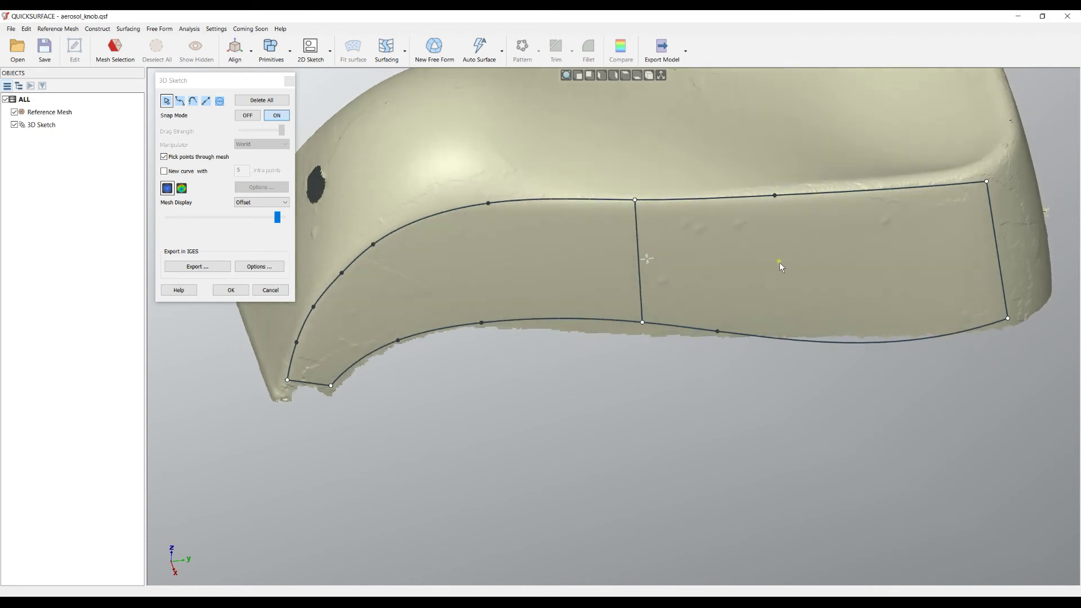
# Step: Rebuild the bottom edge curve and nudge three of its points up onto the edge
pyautogui.click(519, 322)
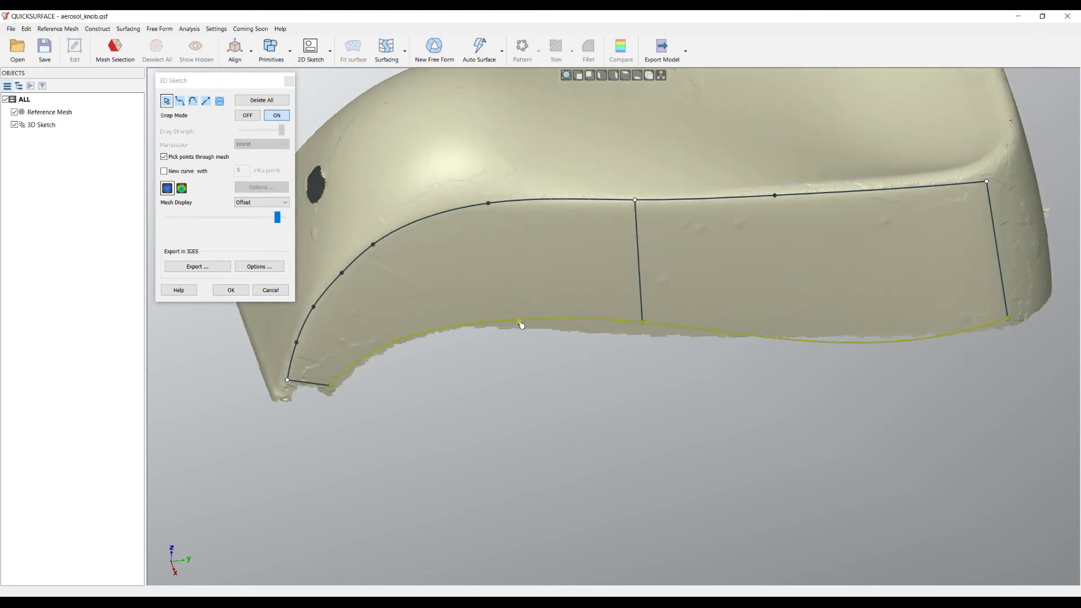
pyautogui.rightClick(596, 373)
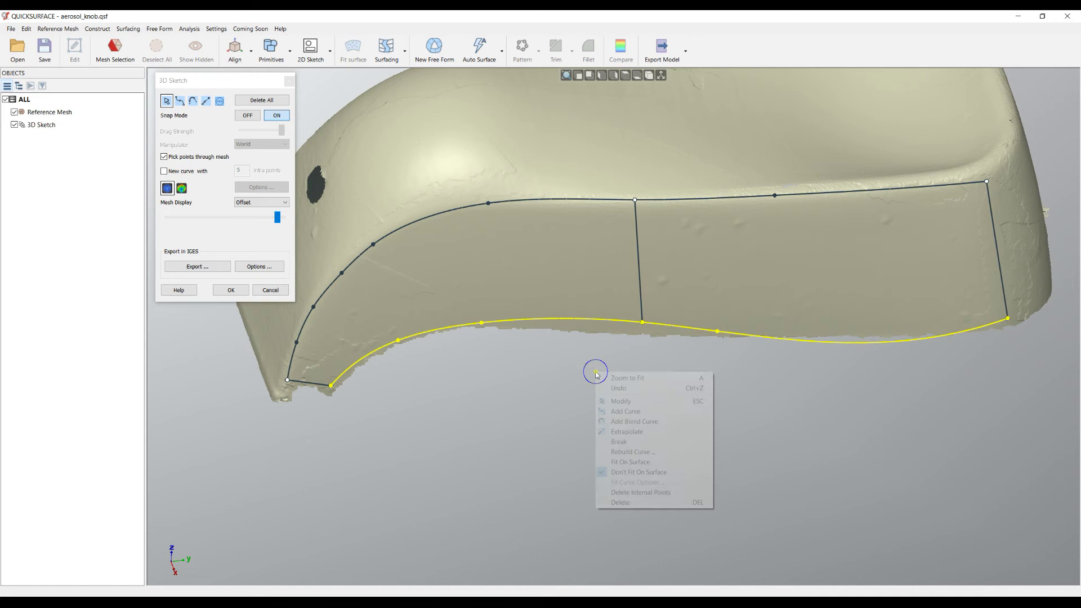
pyautogui.click(638, 452)
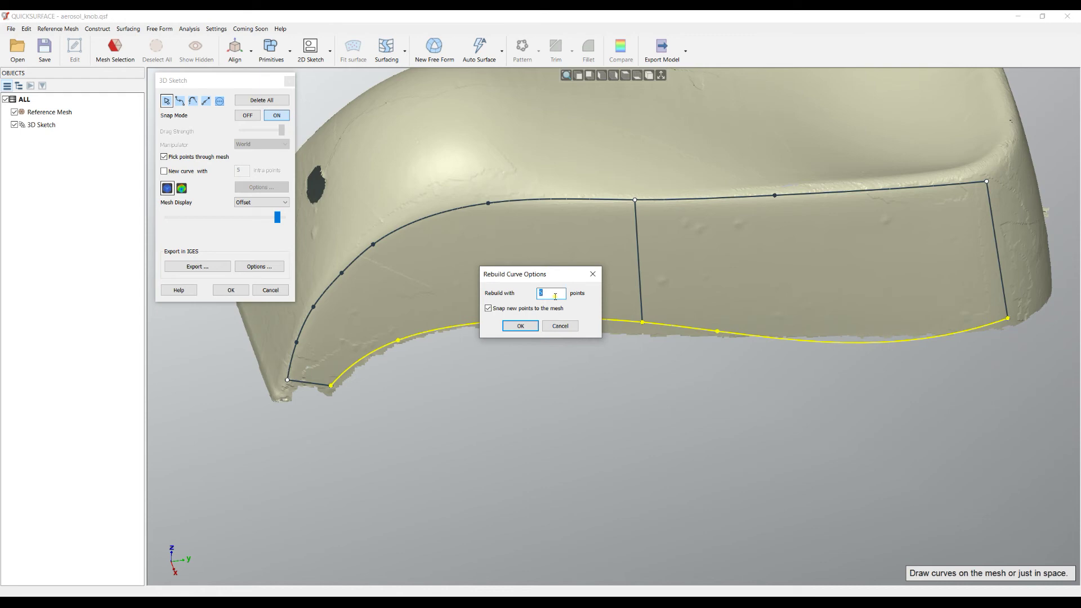
pyautogui.click(520, 325)
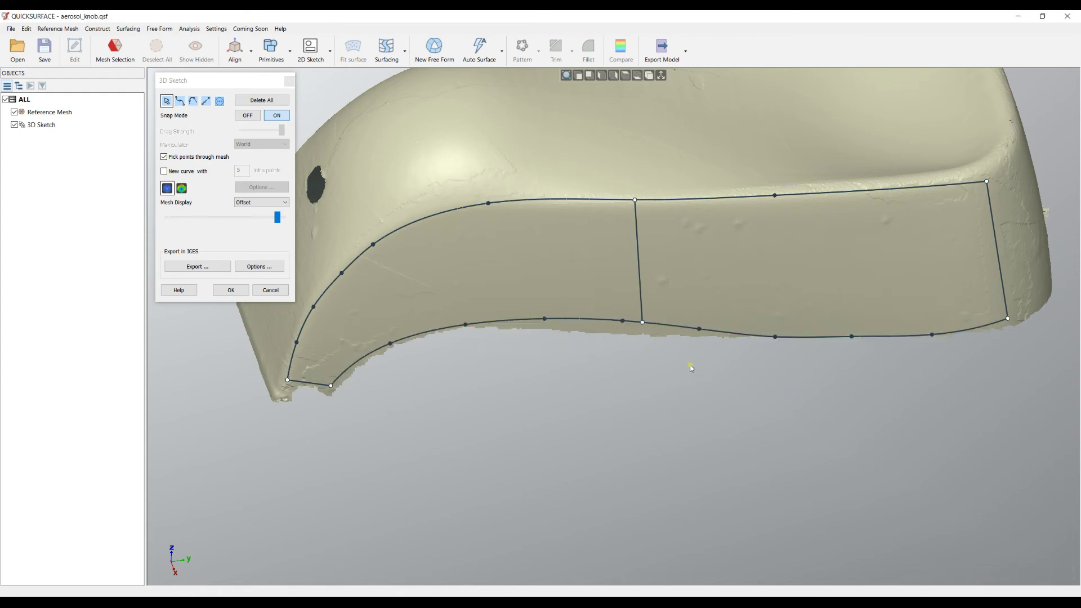
pyautogui.moveTo(691, 369)
pyautogui.mouseDown(button='right')
pyautogui.moveTo(647, 344)
pyautogui.moveTo(387, 358)
pyautogui.mouseUp(button='right')
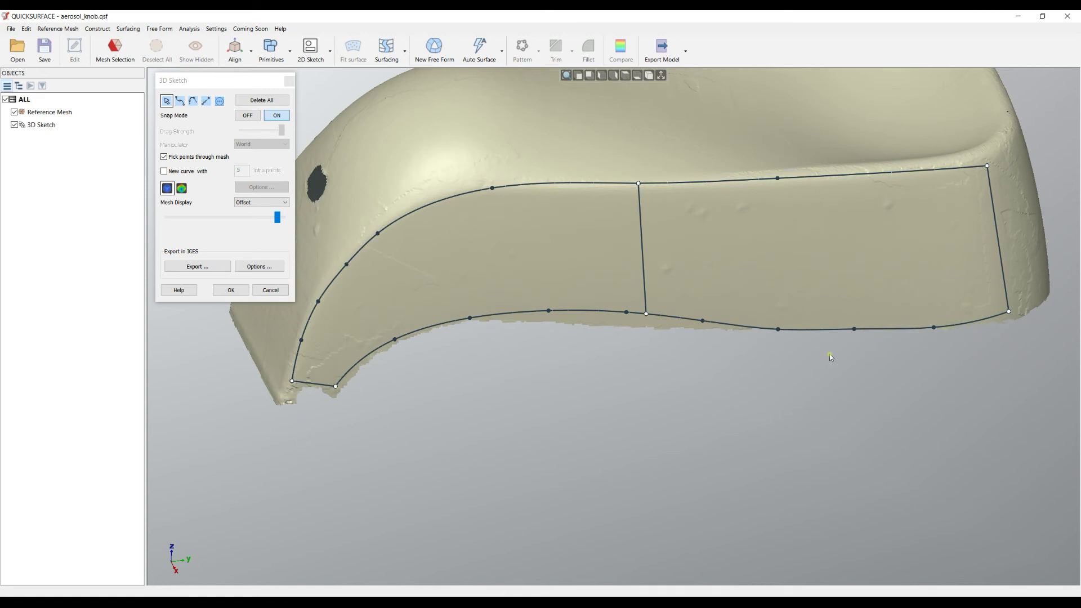
pyautogui.moveTo(777, 329); pyautogui.dragTo(787, 326)
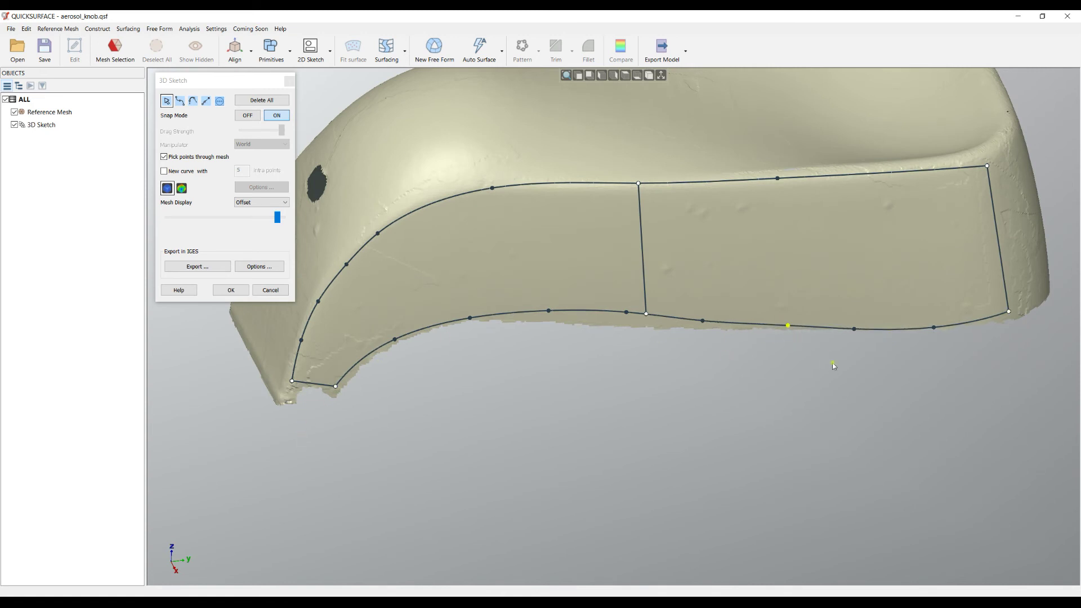
pyautogui.moveTo(855, 330); pyautogui.dragTo(858, 327)
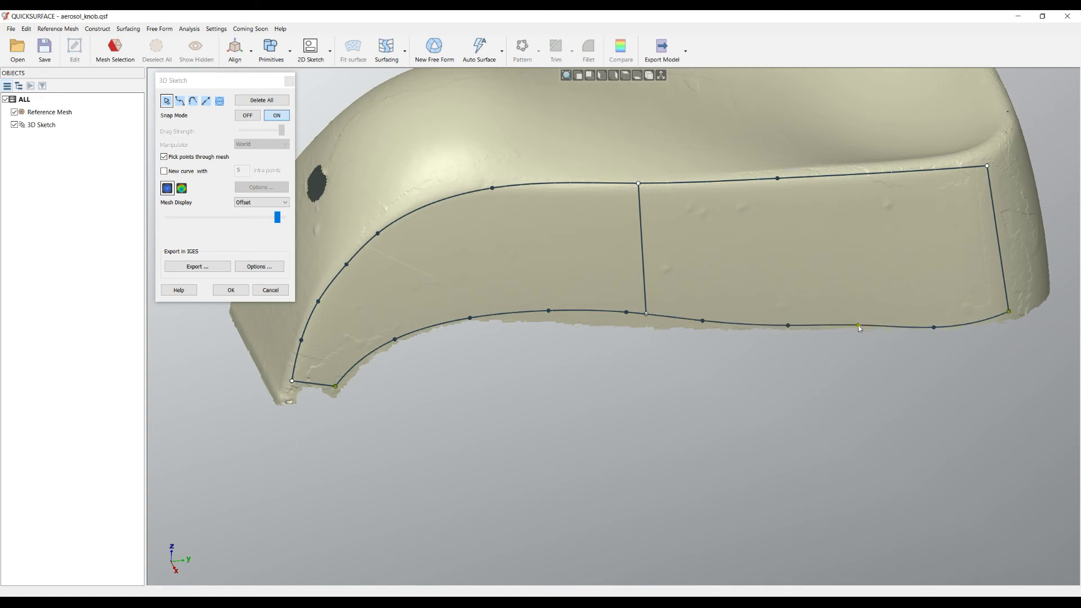
pyautogui.moveTo(934, 328); pyautogui.dragTo(938, 324)
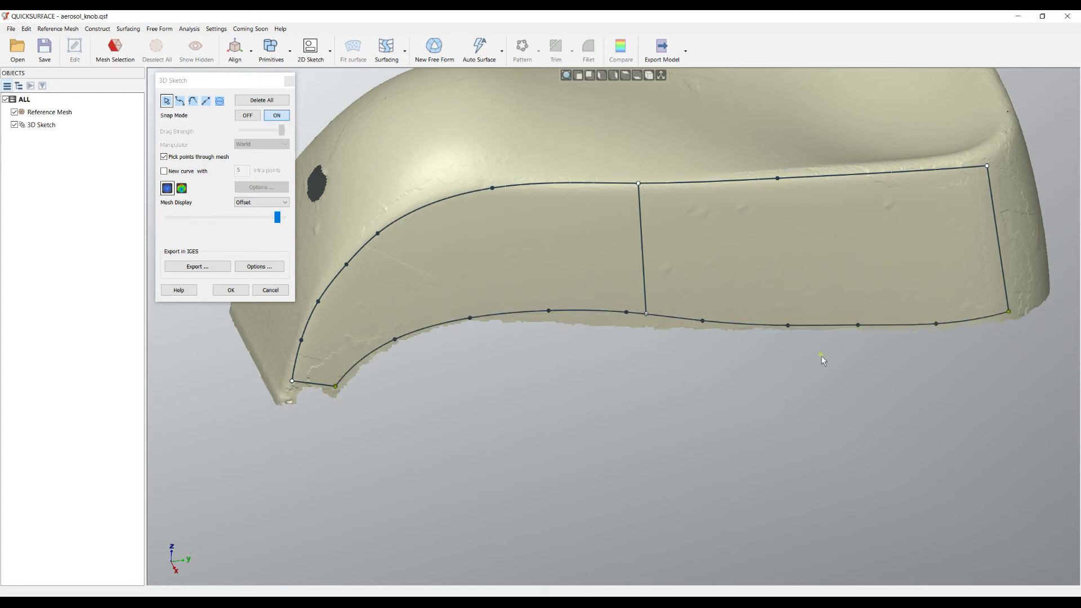
# Step: Rebuild the bottom edge curve again with 4 points
pyautogui.rightClick(594, 313)
pyautogui.click(636, 391)
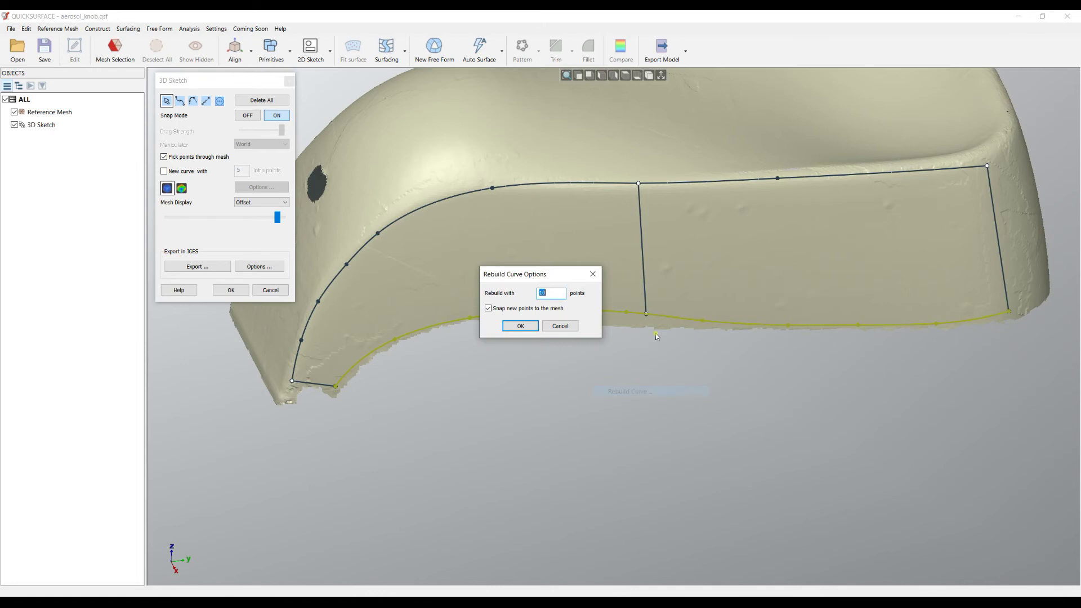
pyautogui.write('4')
pyautogui.click(520, 325)
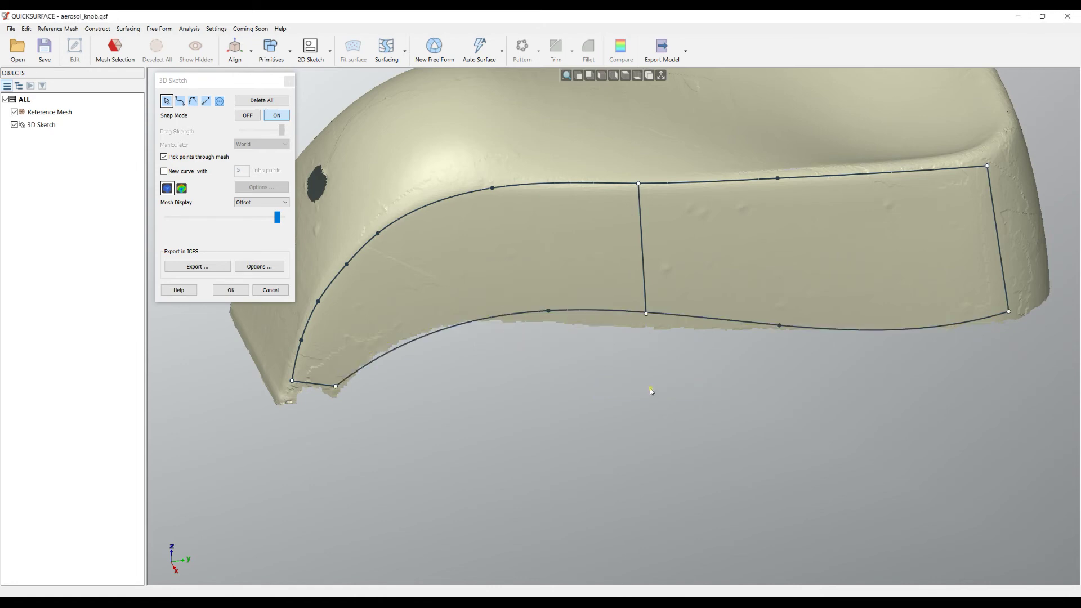
pyautogui.moveTo(642, 376)
pyautogui.mouseDown(button='right')
pyautogui.moveTo(454, 376)
pyautogui.moveTo(526, 383)
pyautogui.mouseUp(button='right')
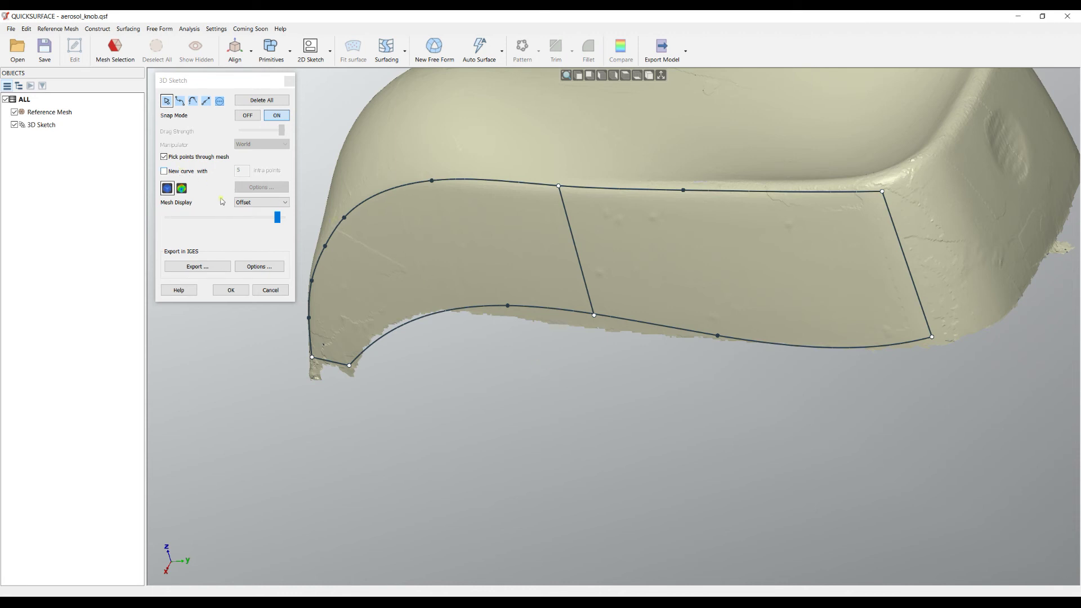
pyautogui.moveTo(582, 397)
pyautogui.mouseDown(button='right')
pyautogui.moveTo(502, 423)
pyautogui.moveTo(545, 450)
pyautogui.mouseUp(button='right')
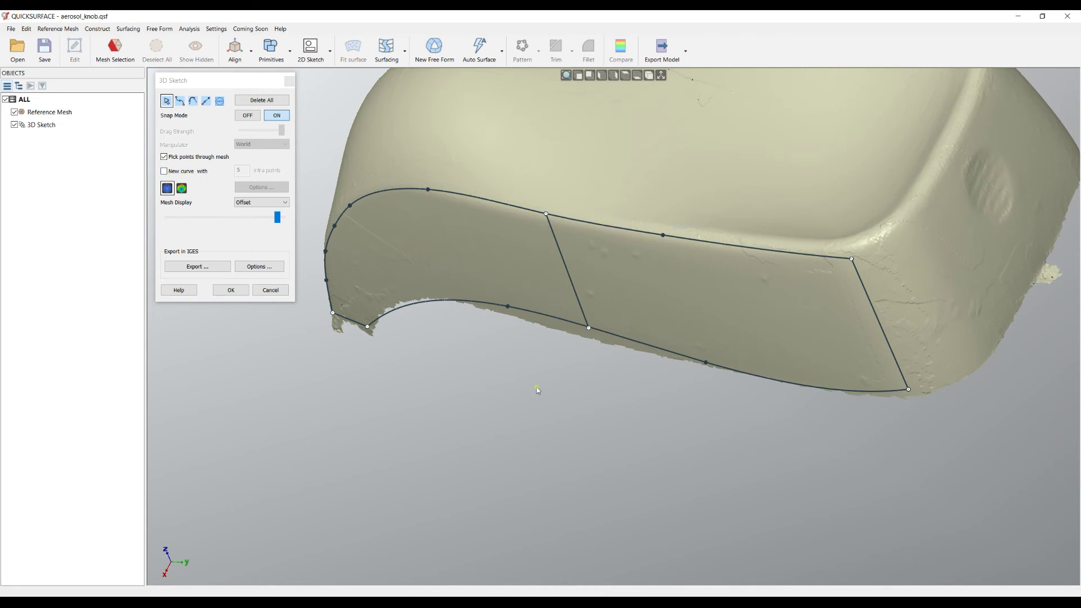
pyautogui.moveTo(649, 397); pyautogui.dragTo(635, 353, button='right')
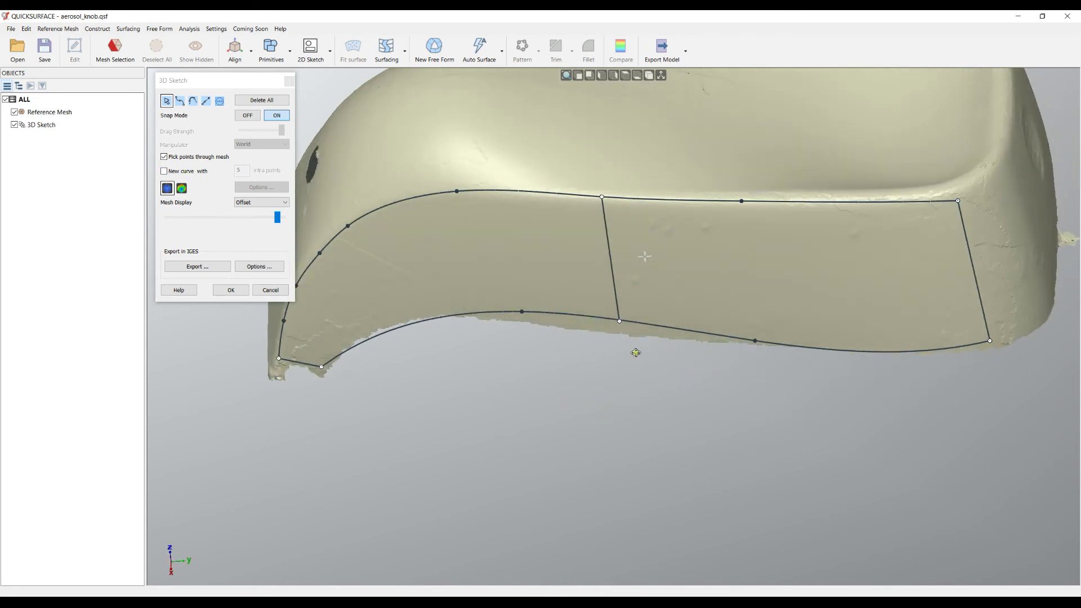
pyautogui.click(541, 315)
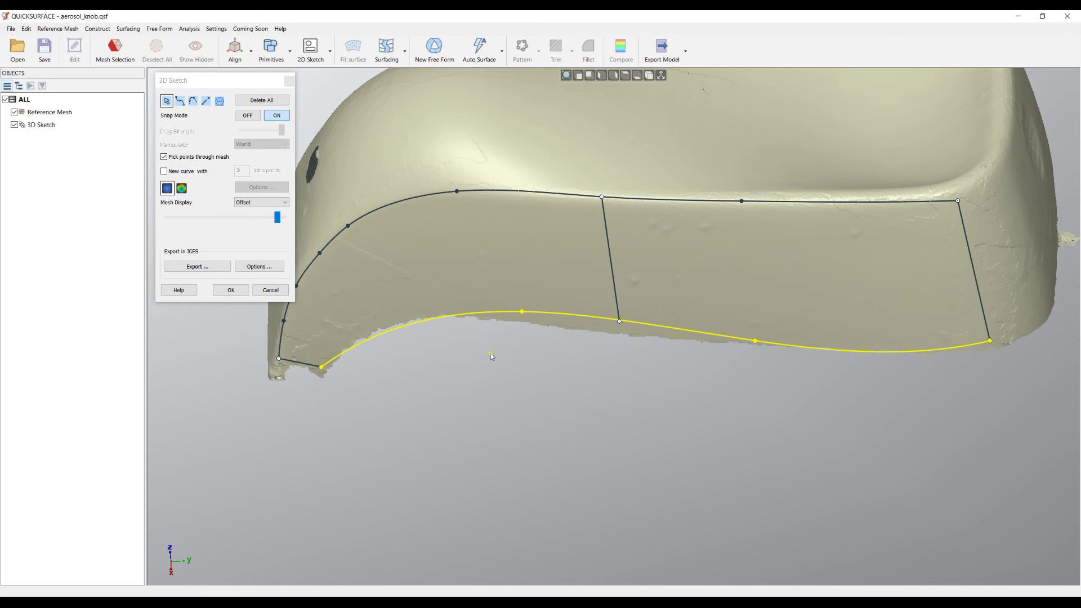
# Step: Fit the bottom curve on the mesh surface, reshape its points, and reattach the cross curve's lower end
pyautogui.rightClick(562, 277)
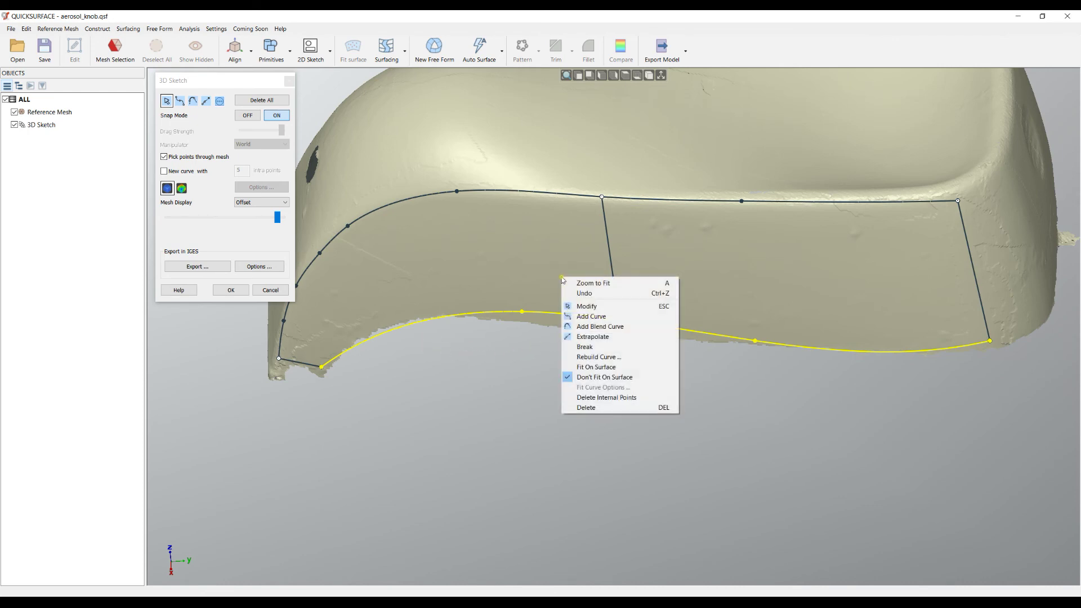
pyautogui.click(585, 369)
pyautogui.moveTo(522, 311); pyautogui.dragTo(513, 316)
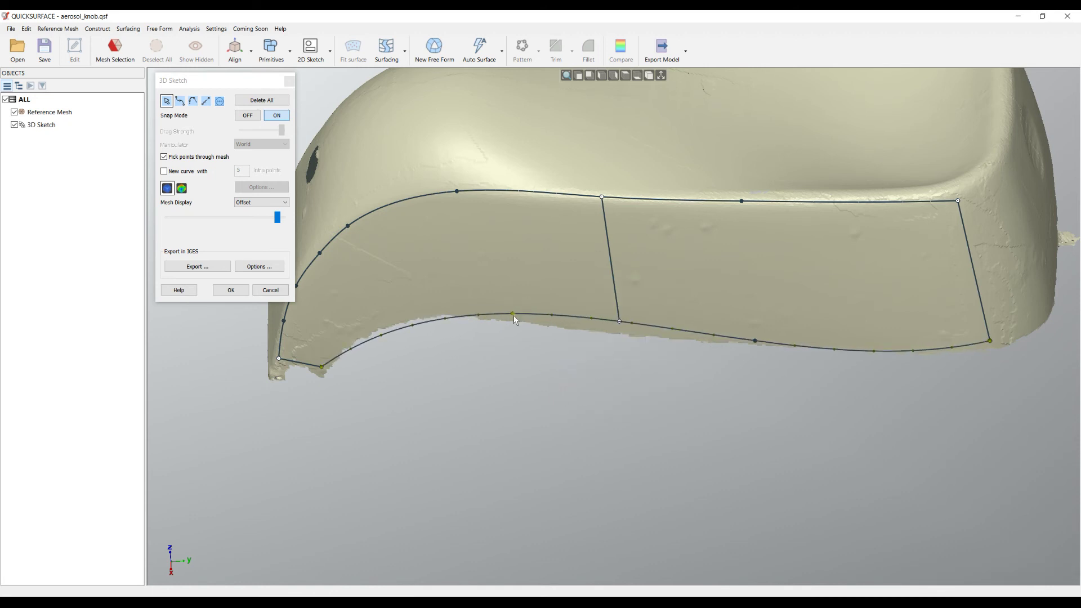
pyautogui.moveTo(524, 301); pyautogui.dragTo(535, 288, button='right')
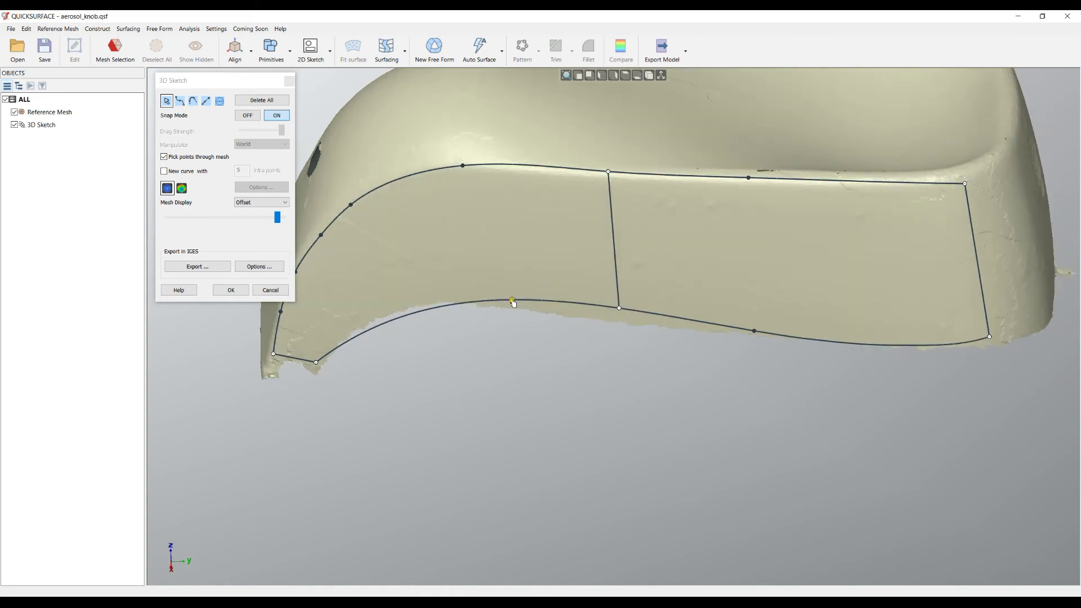
pyautogui.moveTo(512, 299); pyautogui.dragTo(484, 287)
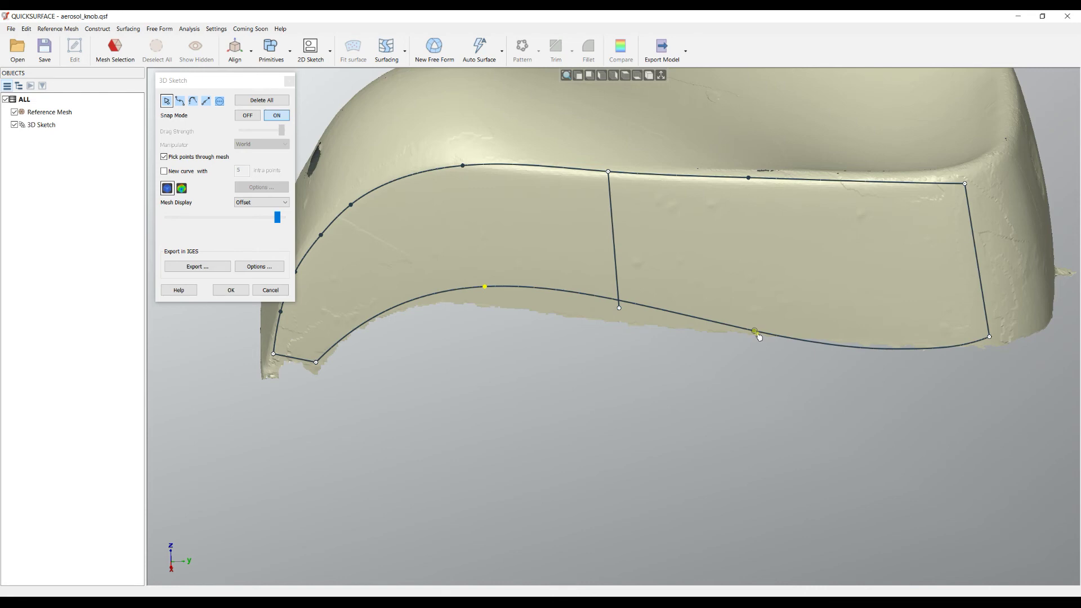
pyautogui.moveTo(755, 331); pyautogui.dragTo(803, 323)
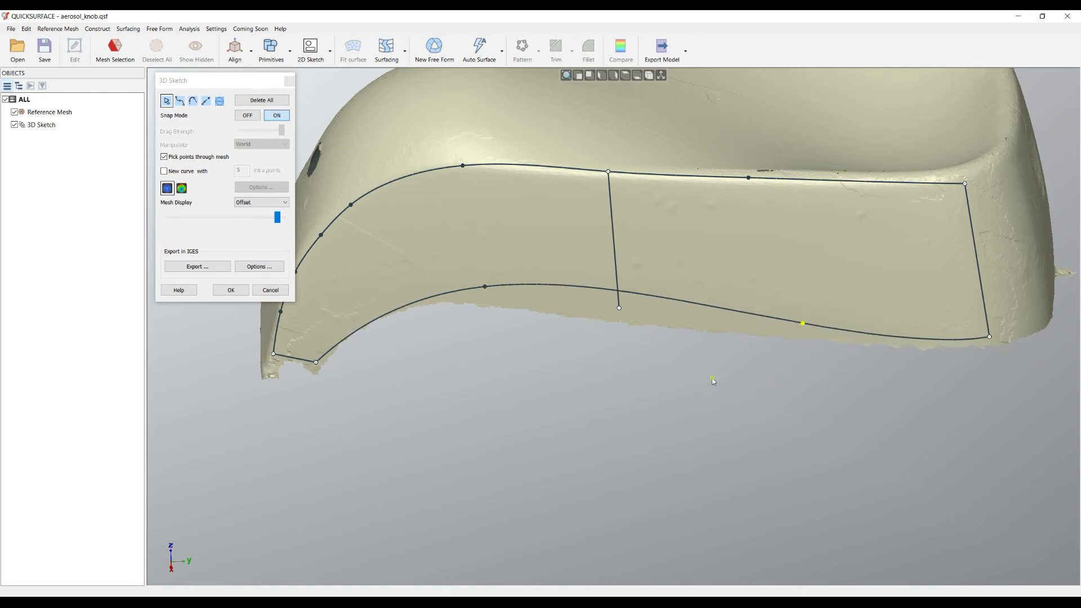
pyautogui.moveTo(619, 308); pyautogui.dragTo(620, 292)
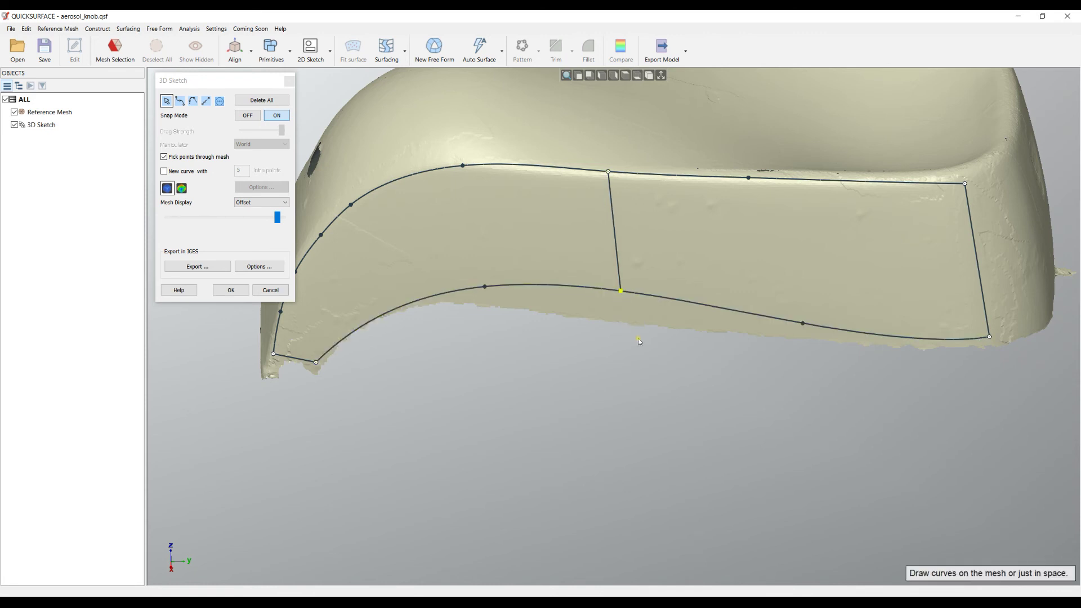
# Step: Set the bottom edge curve to Don't Fit On Surface so it runs freely
pyautogui.rightClick(693, 302)
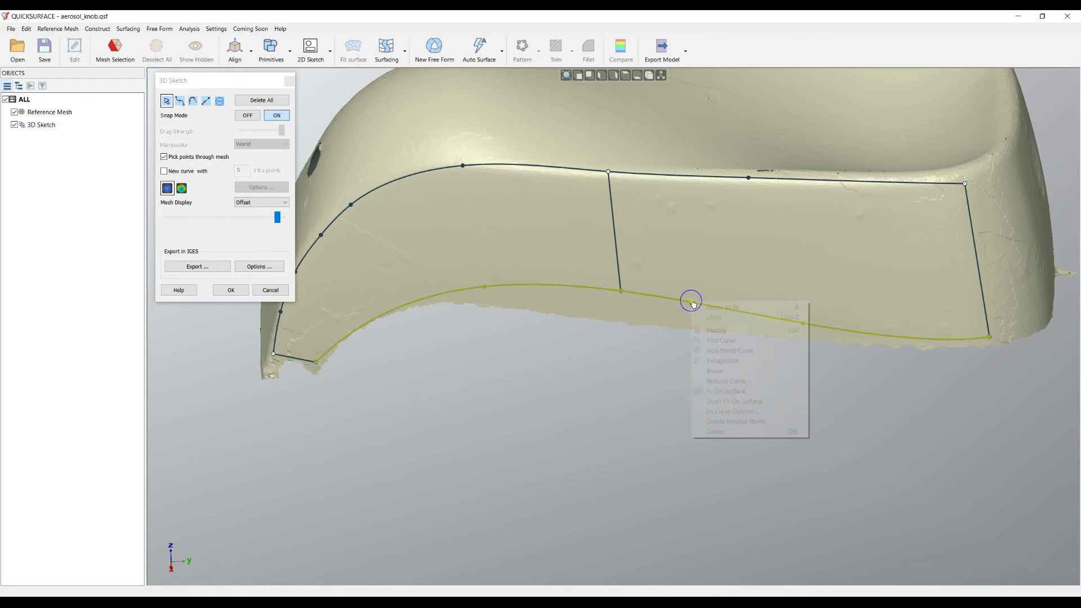
pyautogui.click(718, 402)
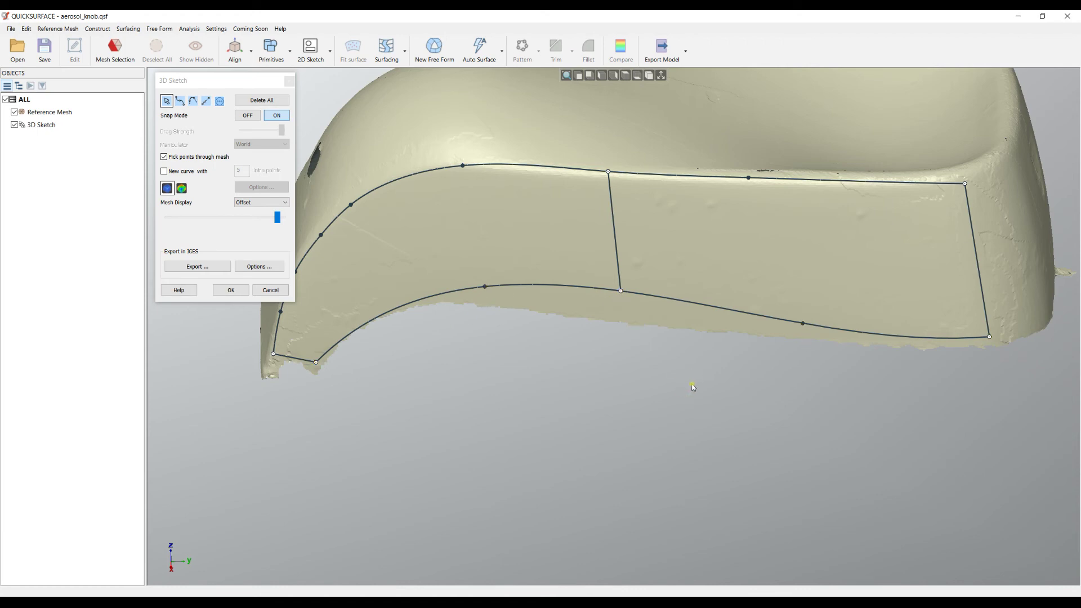
# Step: Draw a lengthwise middle curve from the left end across the first cross curve to the right edge
pyautogui.rightClick(726, 408)
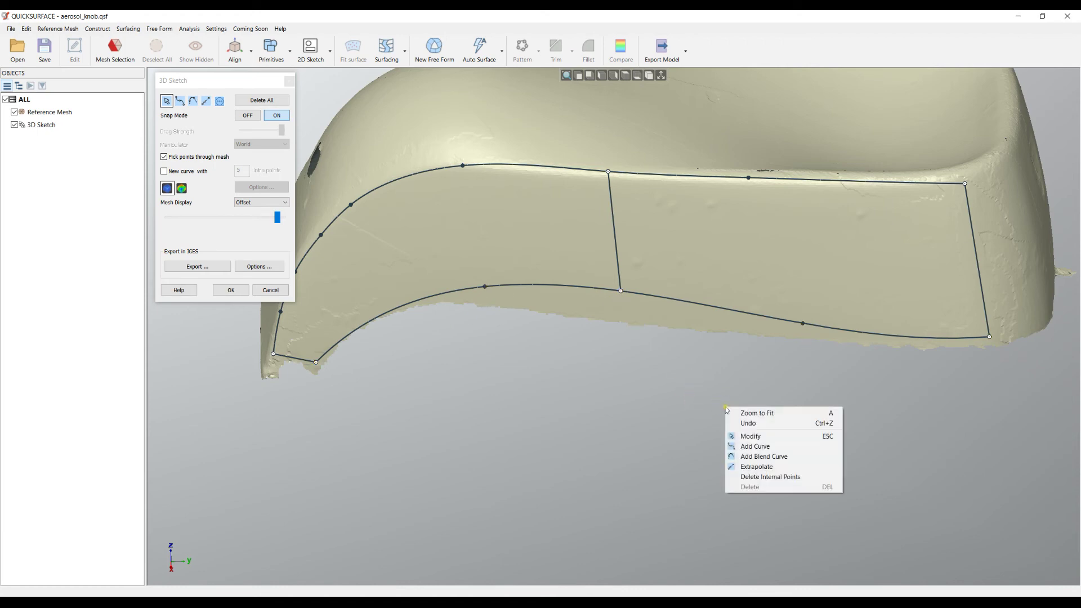
pyautogui.click(760, 446)
pyautogui.click(292, 358)
pyautogui.click(394, 255)
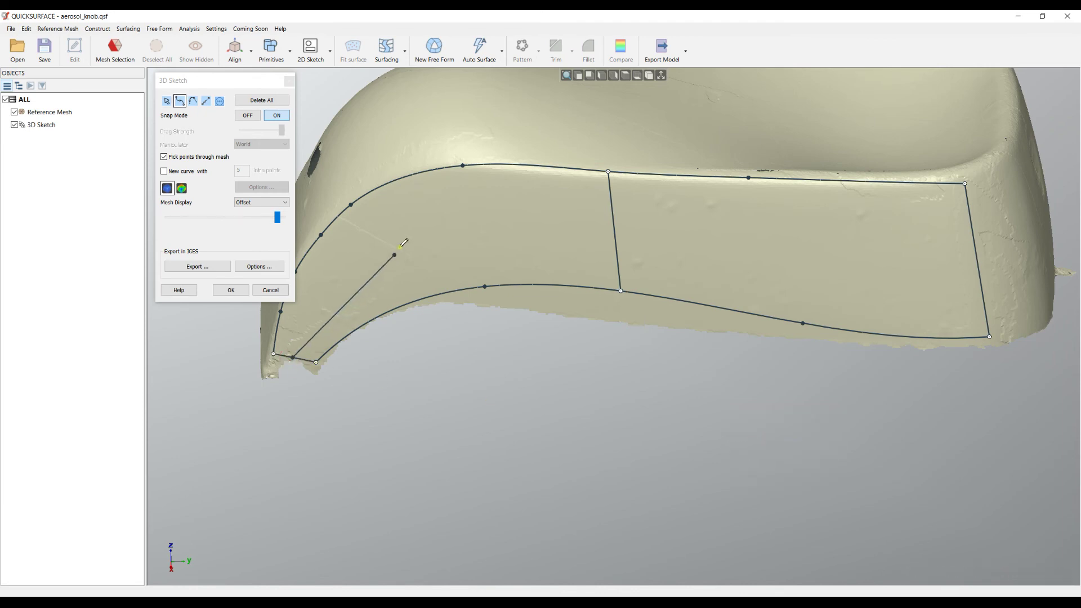
pyautogui.click(400, 247)
pyautogui.click(613, 232)
pyautogui.click(645, 232)
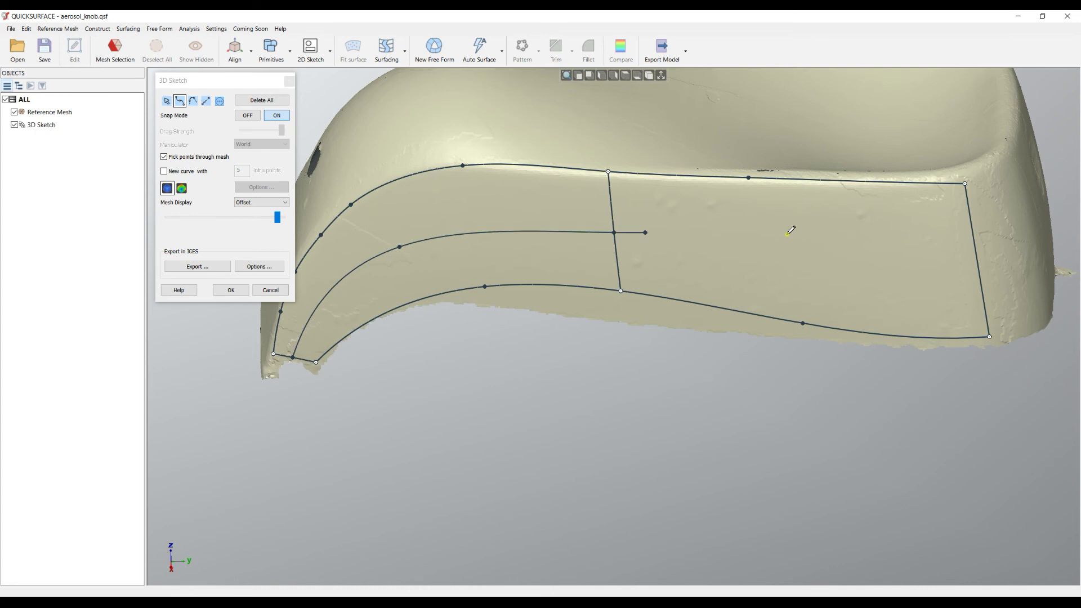
pyautogui.click(804, 251)
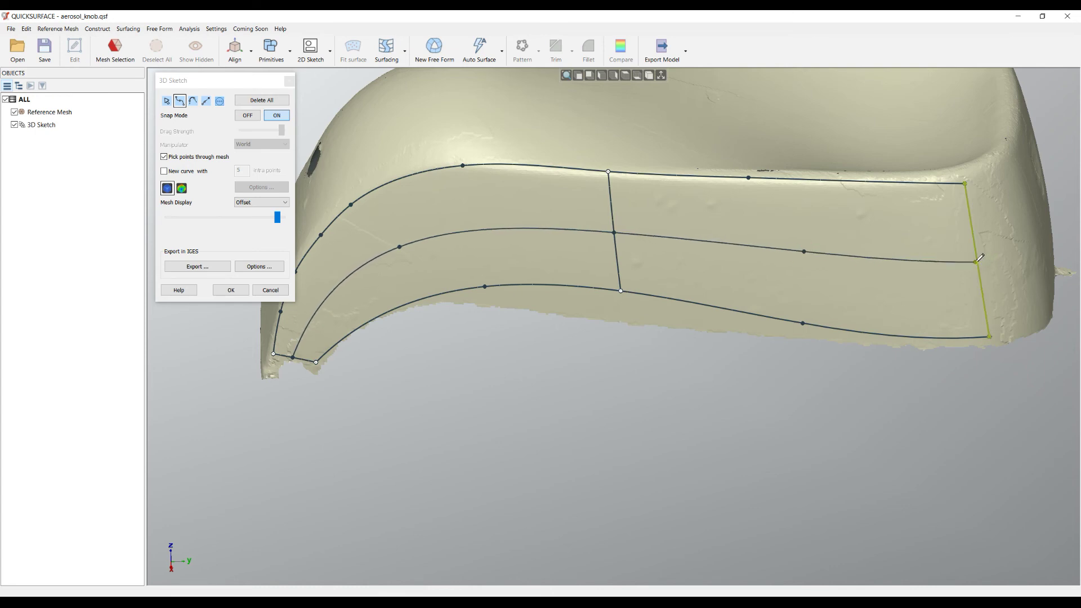
pyautogui.click(976, 261)
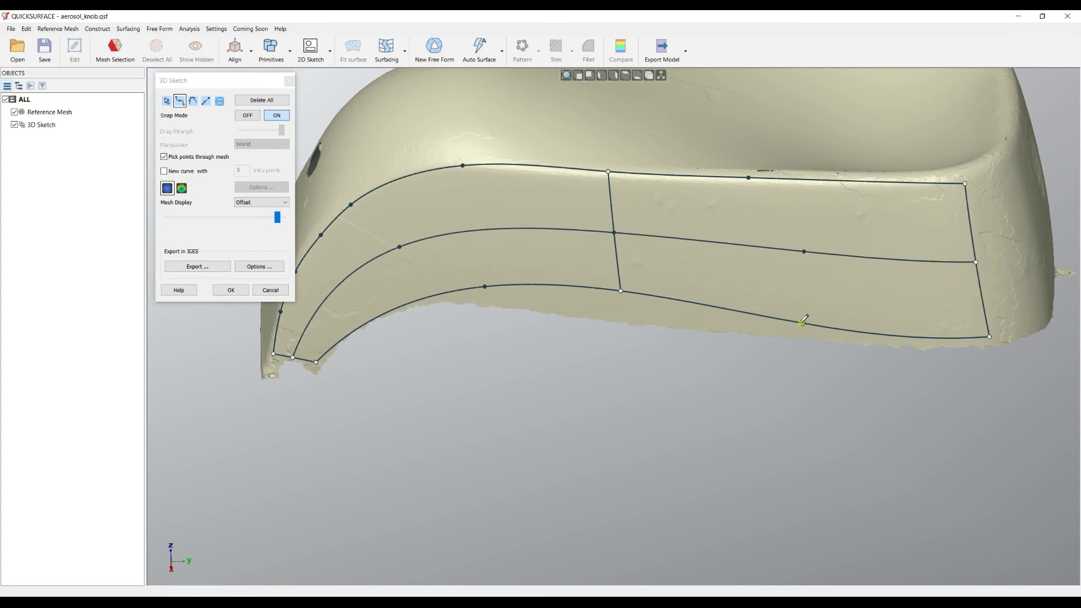
# Step: Draw a second vertical cross curve from the bottom curve to the top curve, then return to Modify mode
pyautogui.click(804, 252)
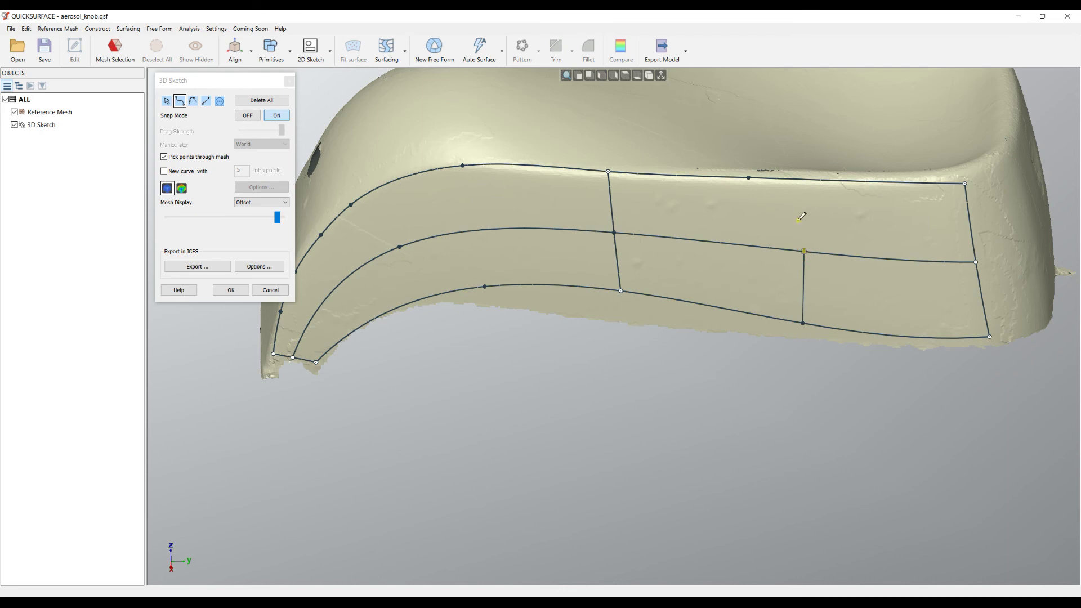
pyautogui.click(795, 178)
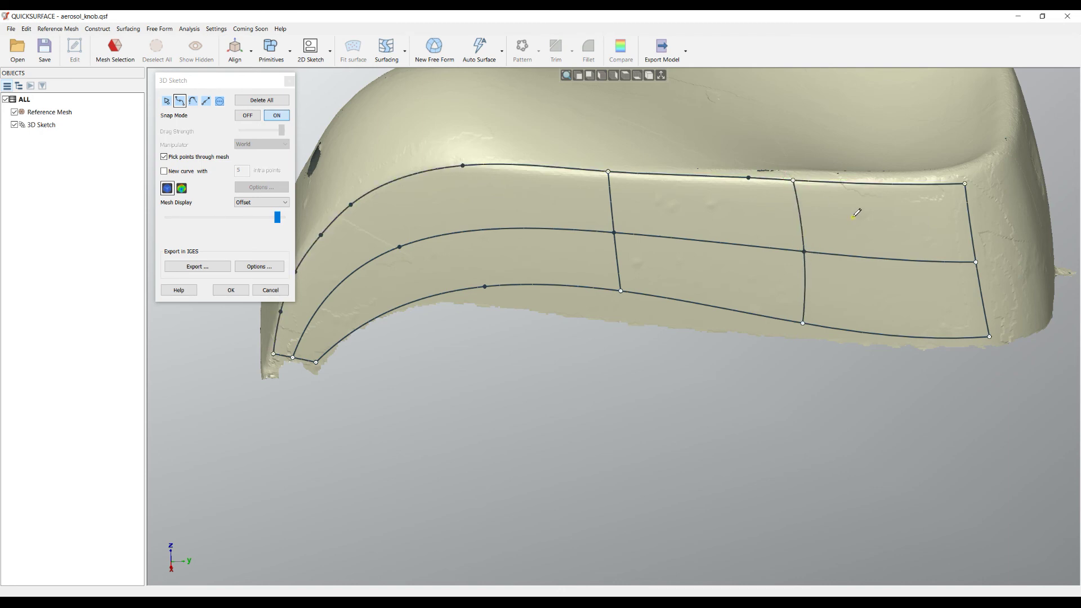
pyautogui.rightClick(854, 218)
pyautogui.click(878, 246)
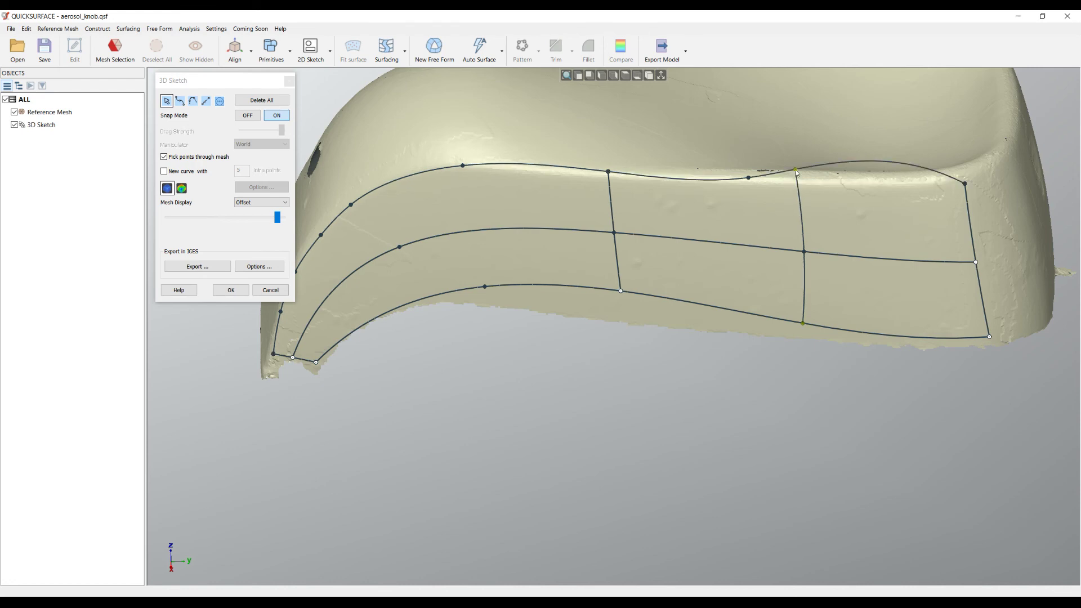
pyautogui.click(794, 181)
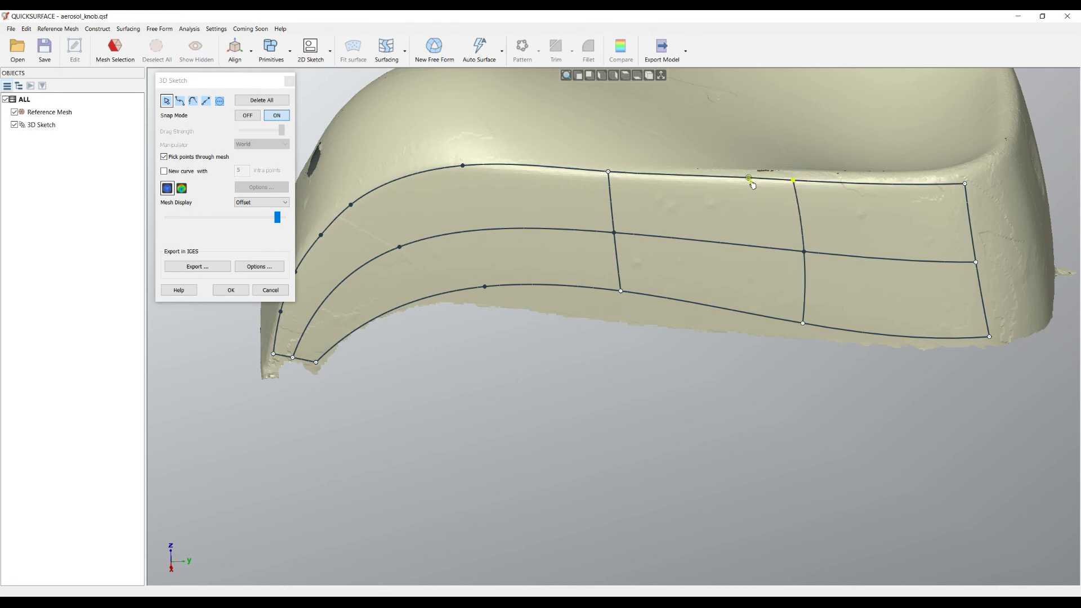
pyautogui.moveTo(711, 393)
pyautogui.mouseDown(button='right')
pyautogui.moveTo(639, 397)
pyautogui.moveTo(711, 414)
pyautogui.mouseUp(button='right')
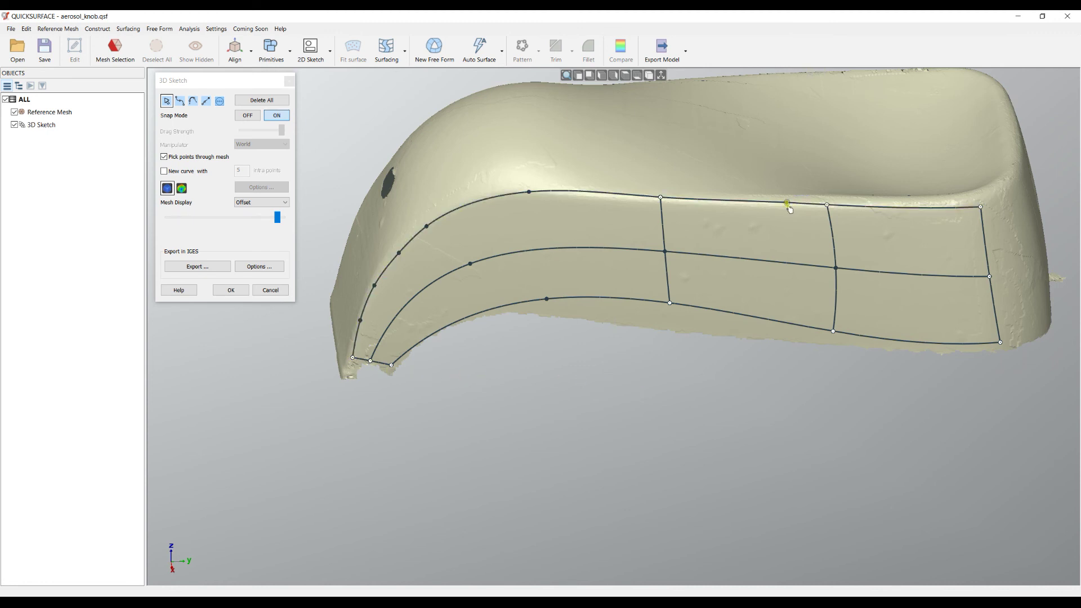
# Step: Delete the internal points from all sketch curves
pyautogui.rightClick(678, 356)
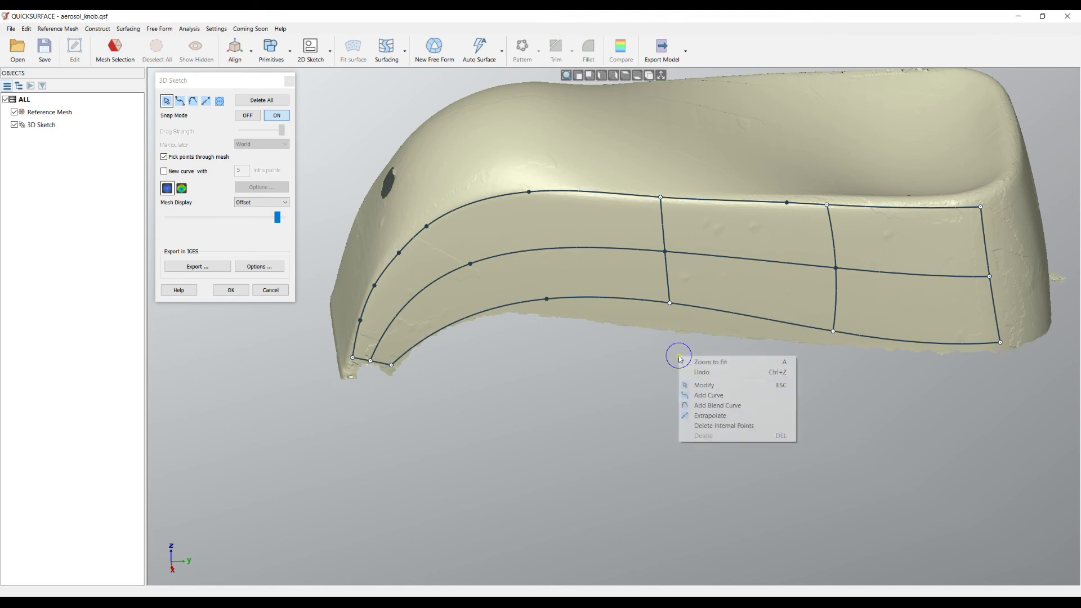
pyautogui.click(714, 426)
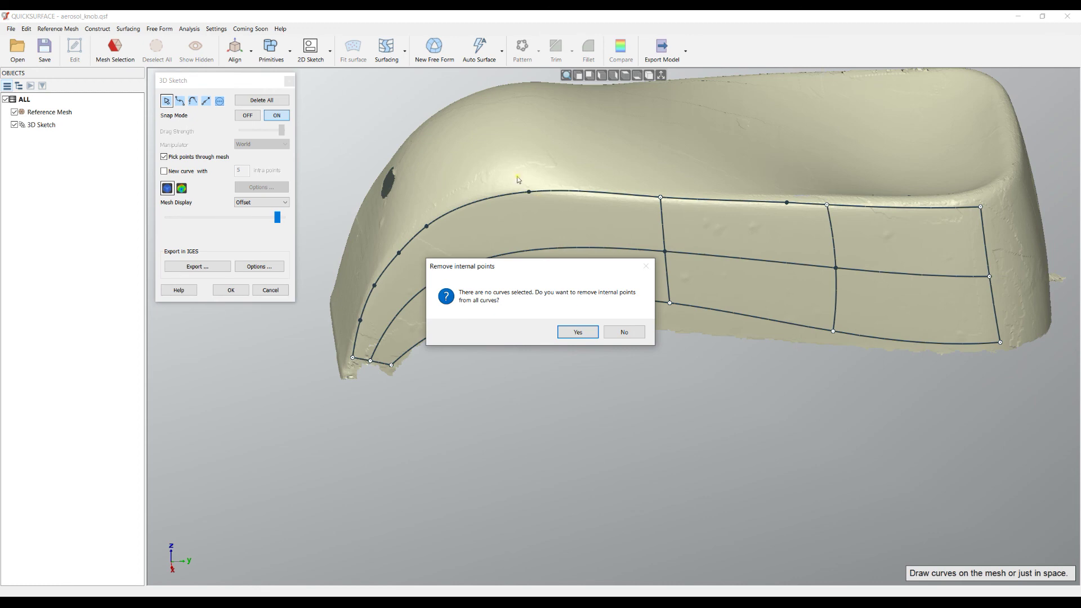
pyautogui.click(572, 330)
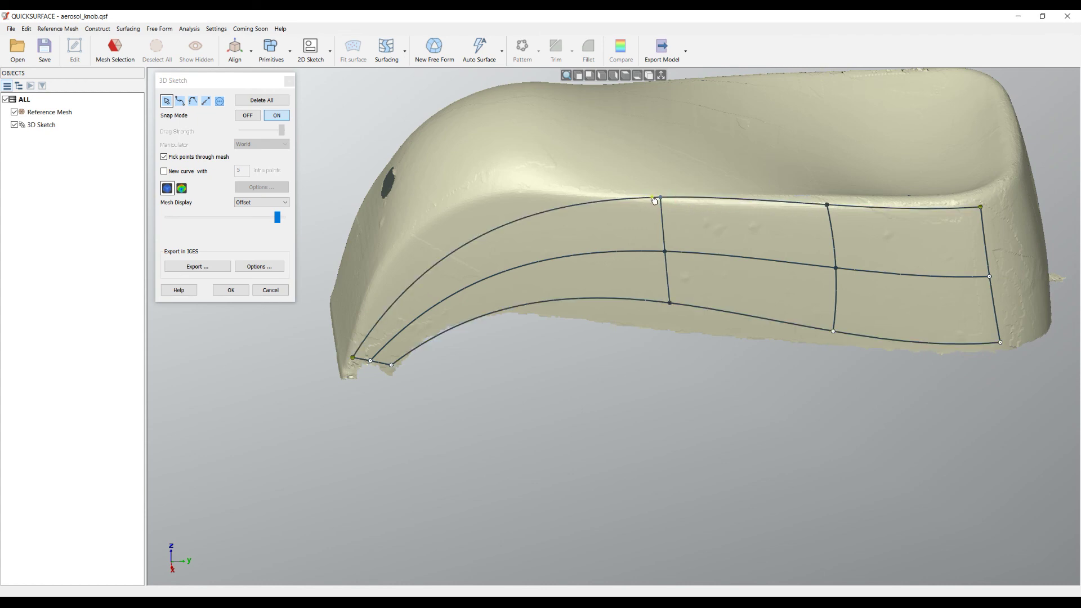
# Step: Drag the first cross curve's top, middle and bottom vertices to straighten it on the mesh
pyautogui.moveTo(653, 198); pyautogui.dragTo(636, 202)
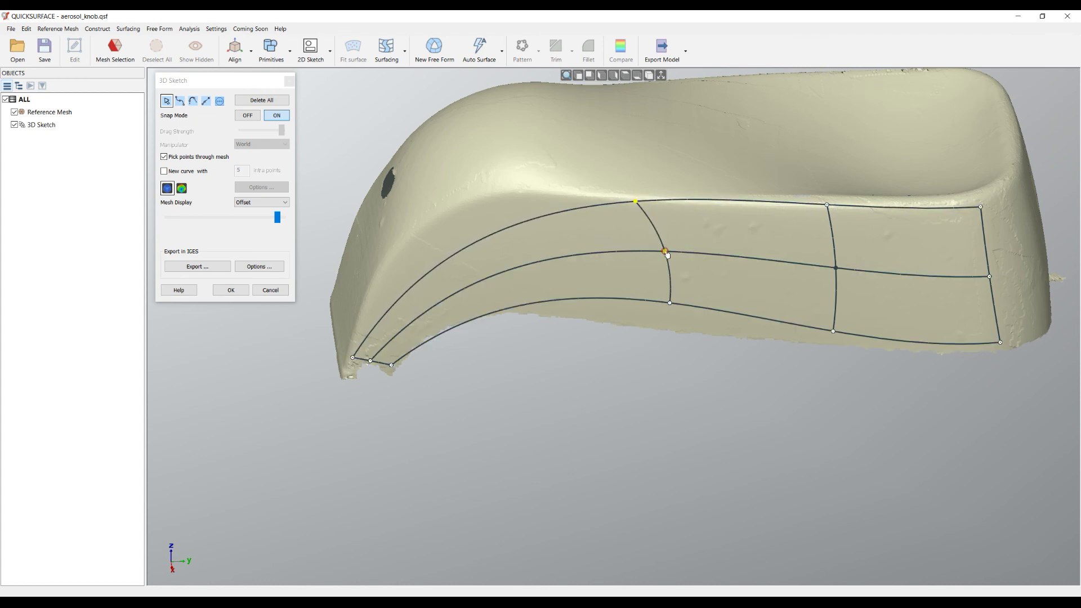
pyautogui.moveTo(665, 253); pyautogui.dragTo(654, 252)
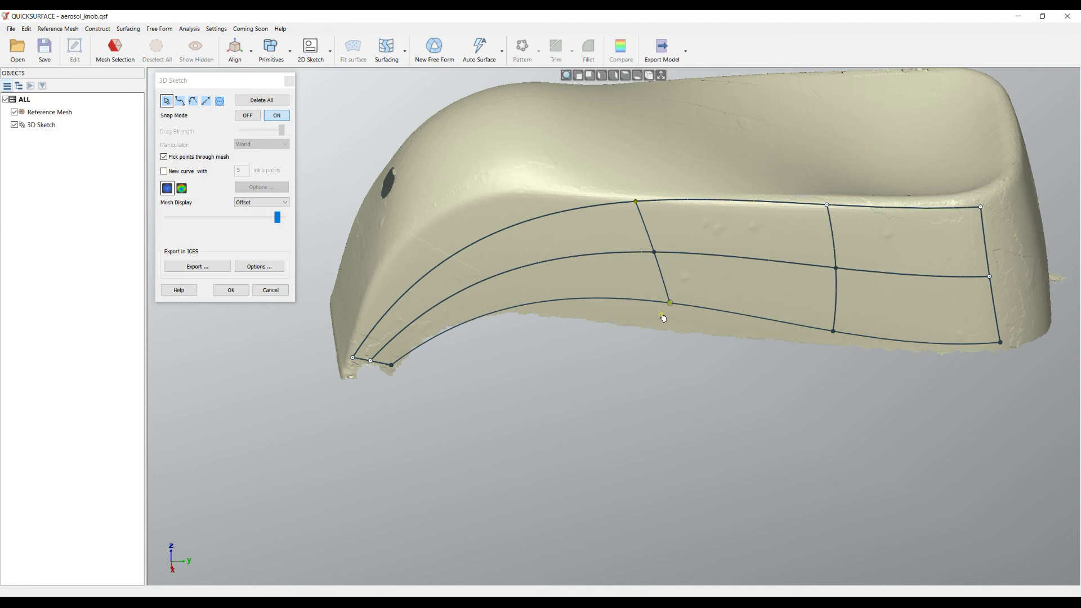
pyautogui.moveTo(663, 317); pyautogui.dragTo(660, 316)
pyautogui.rightClick(518, 354)
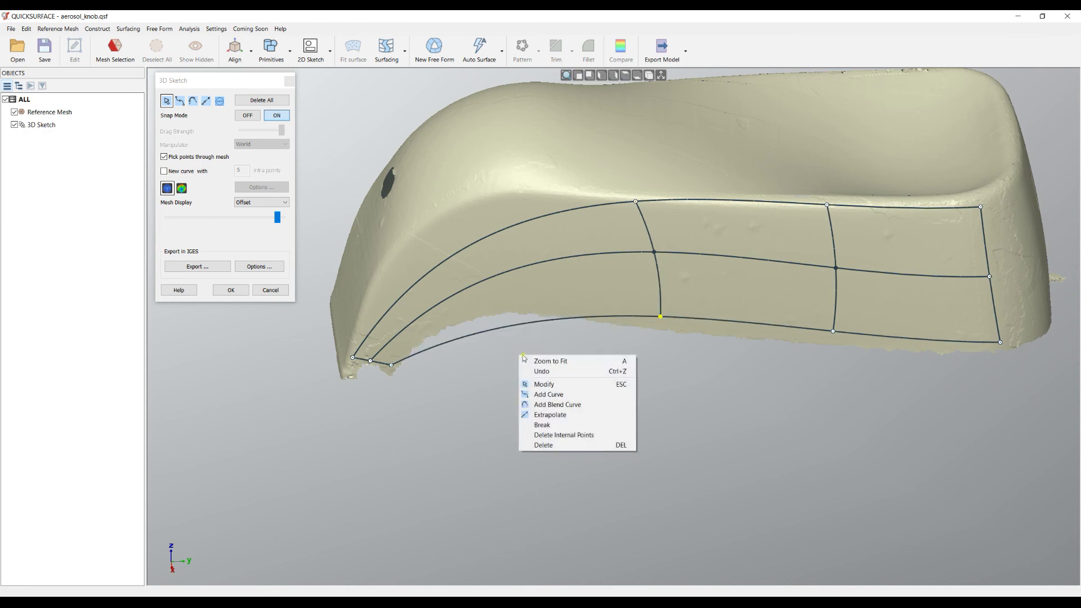
# Step: Draw a third cross curve near the bent left end, linking the bottom, middle and top curves
pyautogui.click(557, 394)
pyautogui.click(516, 324)
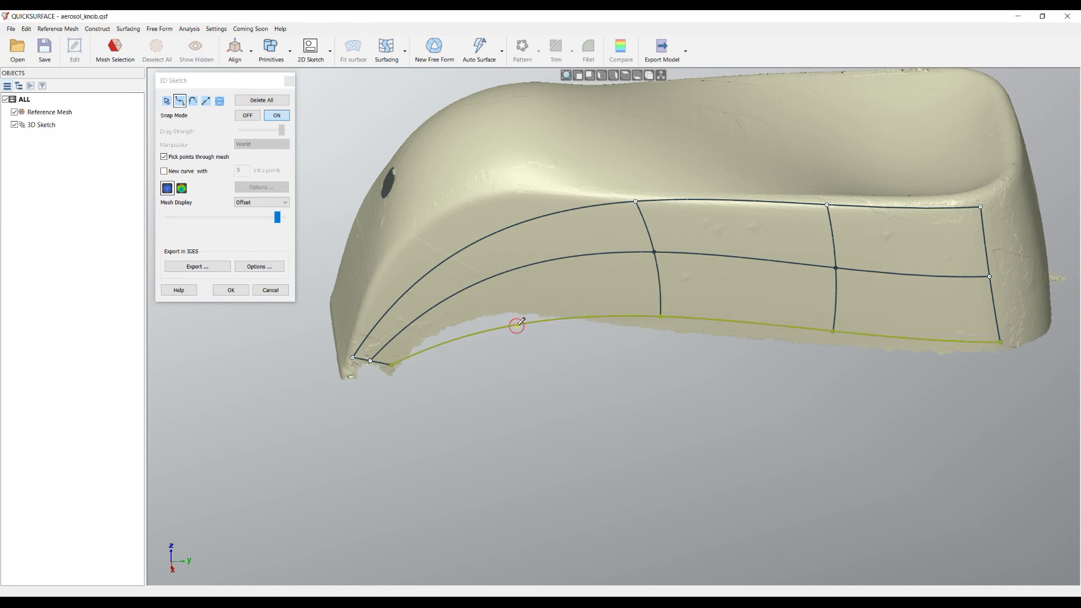
pyautogui.click(495, 277)
pyautogui.click(474, 243)
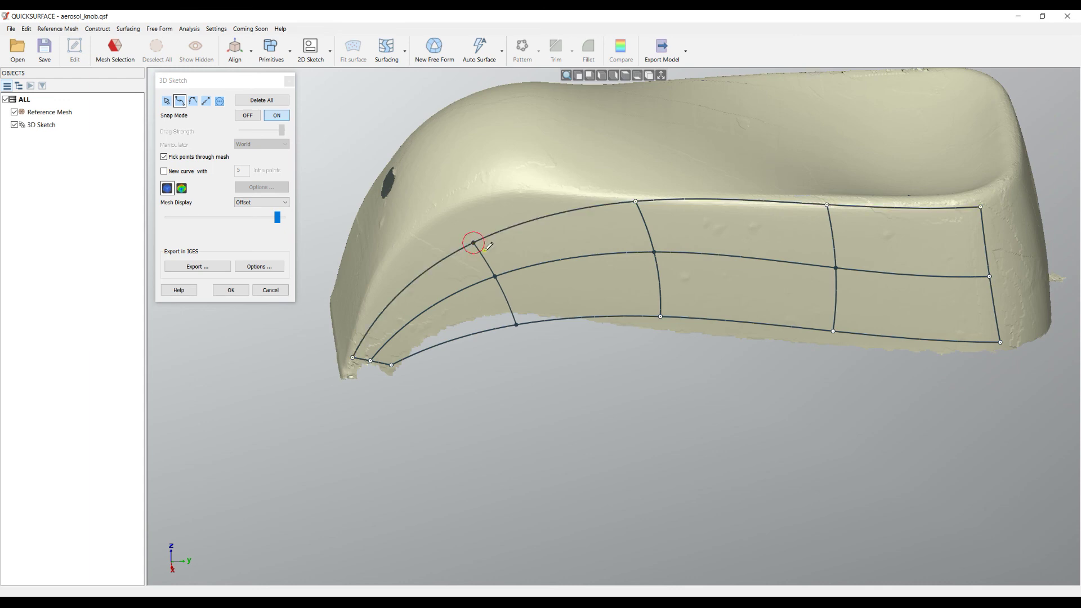
# Step: In Select mode, drag the new curve's top, middle and bottom vertices into place
pyautogui.rightClick(501, 251)
pyautogui.click(532, 282)
pyautogui.moveTo(478, 249); pyautogui.dragTo(485, 202)
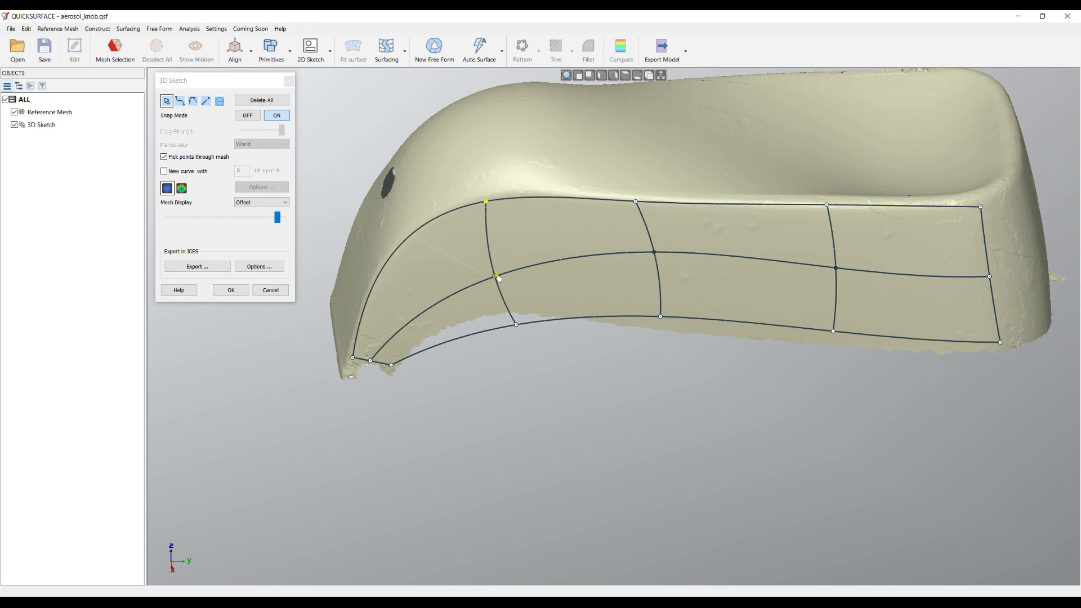
pyautogui.moveTo(498, 277); pyautogui.dragTo(496, 257)
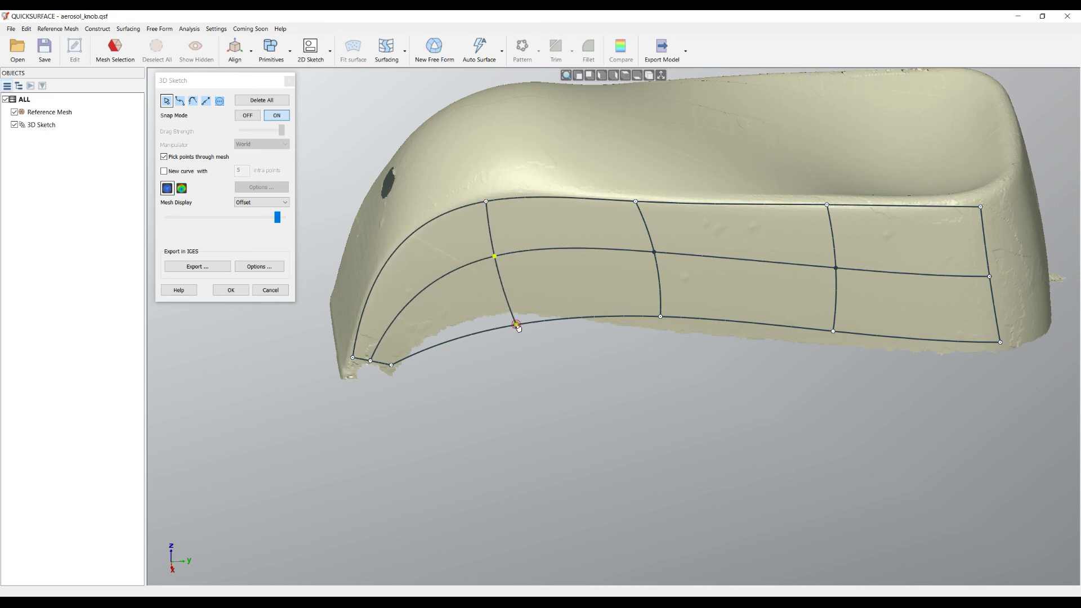
pyautogui.moveTo(518, 328); pyautogui.dragTo(506, 313)
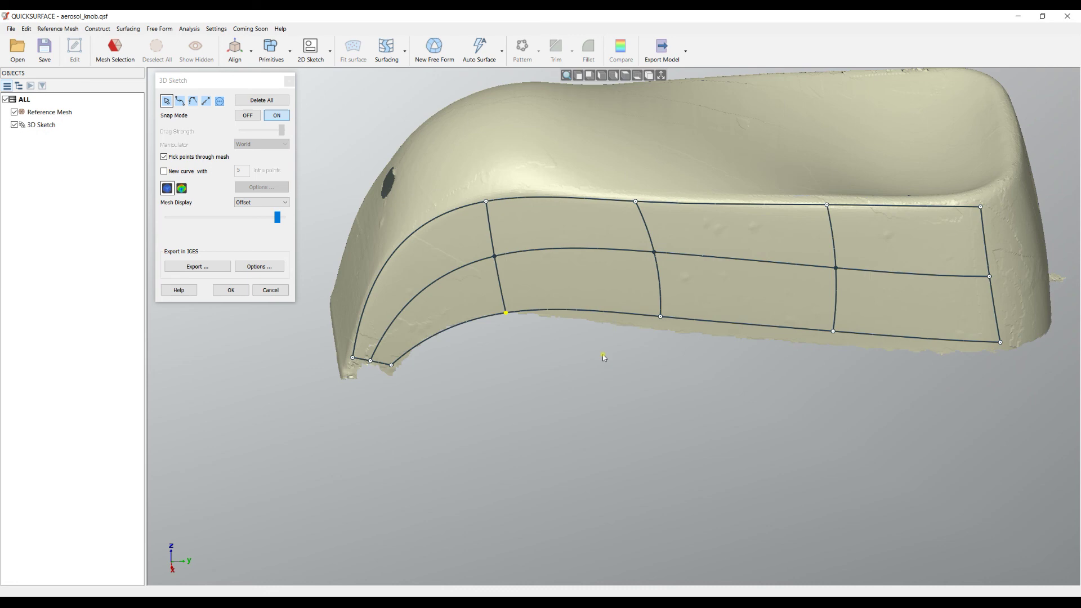
pyautogui.moveTo(637, 370); pyautogui.dragTo(556, 394, button='right')
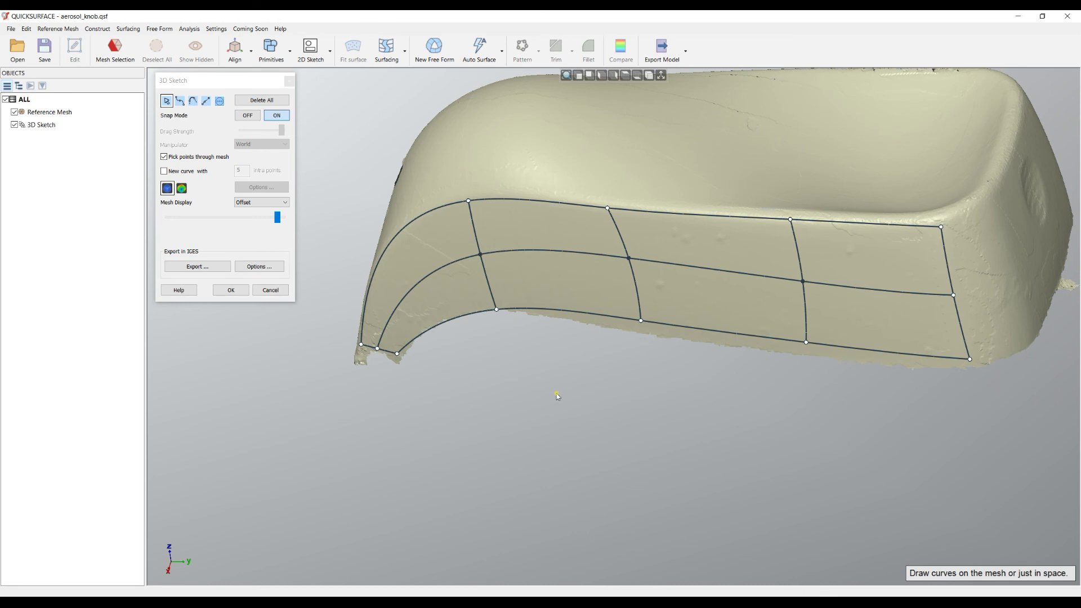
# Step: Close the 3D Sketch with OK, keeping the curve network on the knob mesh
pyautogui.click(219, 102)
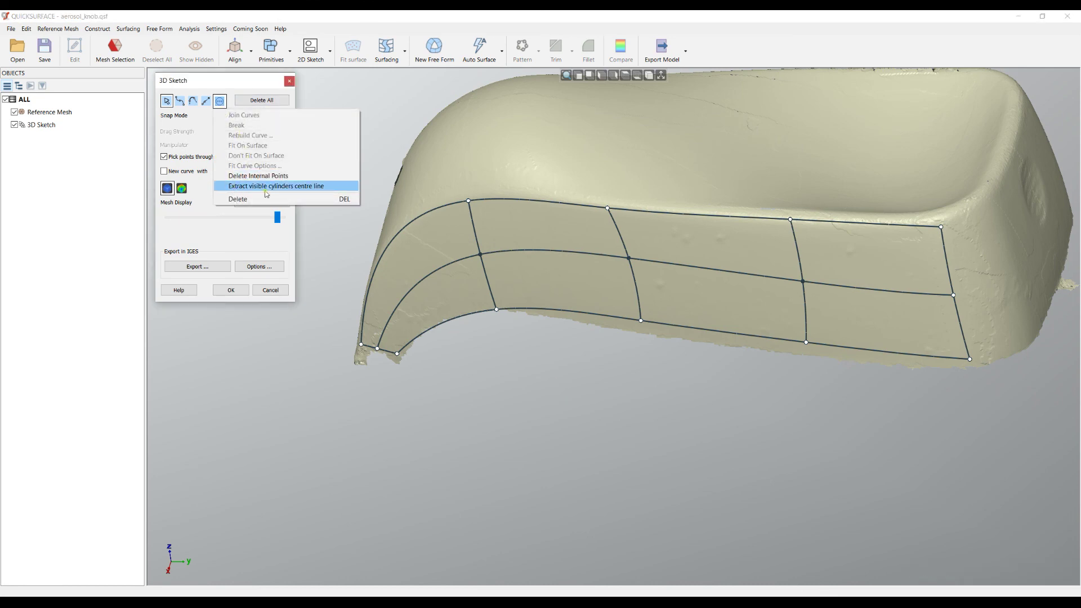
pyautogui.click(386, 139)
pyautogui.click(231, 290)
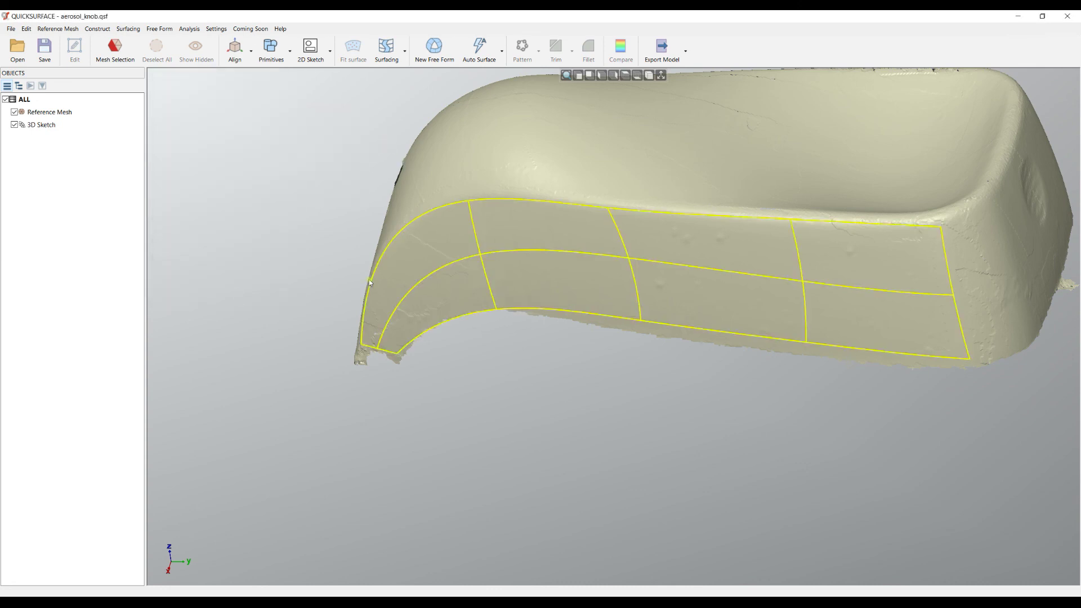
pyautogui.moveTo(369, 279); pyautogui.dragTo(416, 431, button='right')
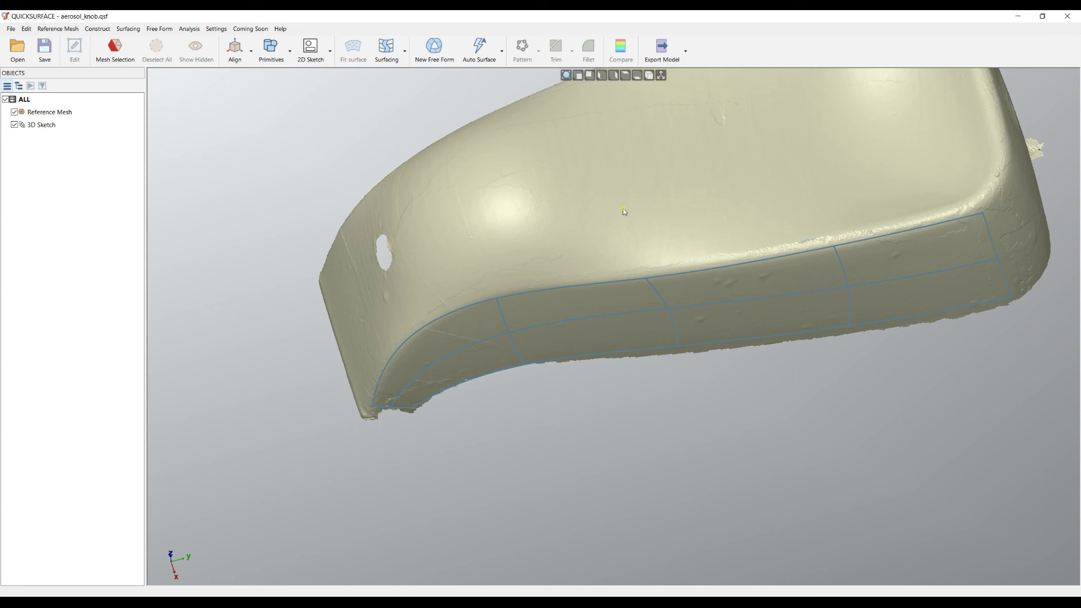
# Step: Show the Surfacing dropdown with 3D Sketch, Helix, Loft, Sweep and Pipe options
pyautogui.moveTo(624, 211); pyautogui.dragTo(624, 156, button='right')
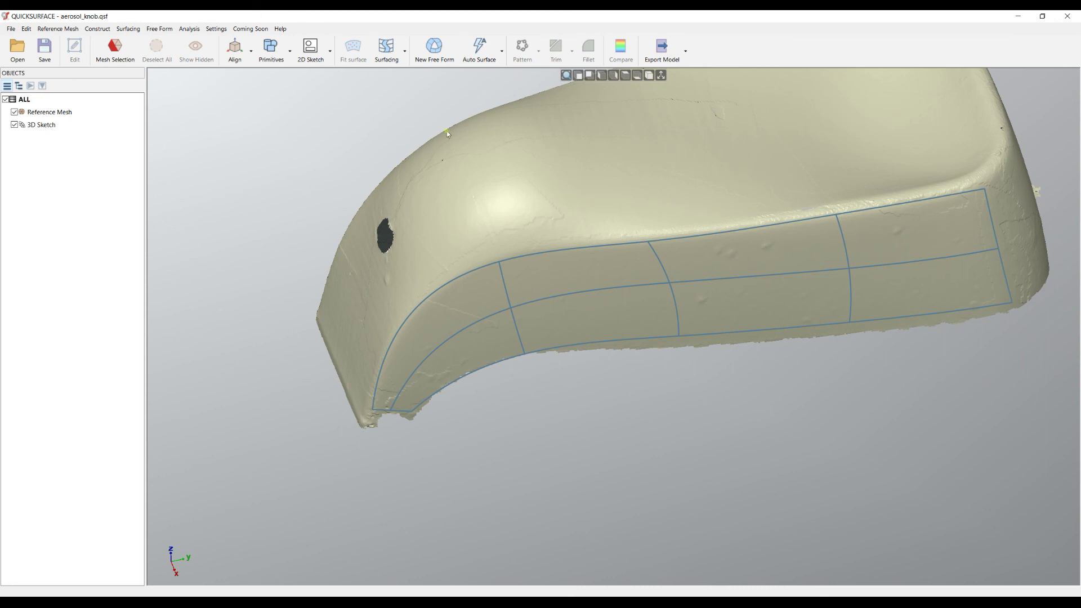
pyautogui.click(404, 50)
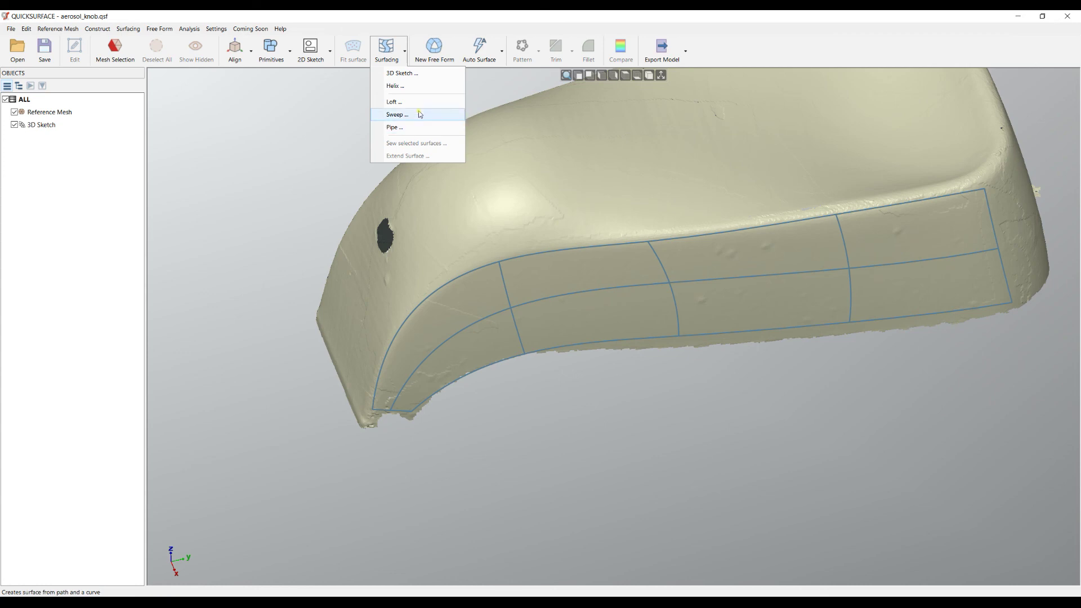
pyautogui.click(440, 117)
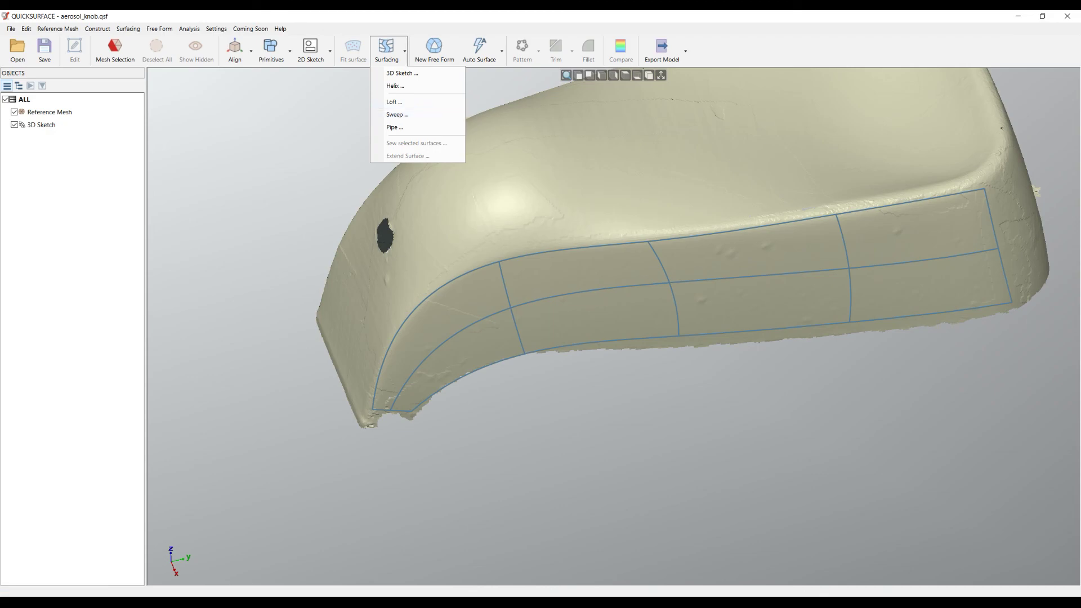